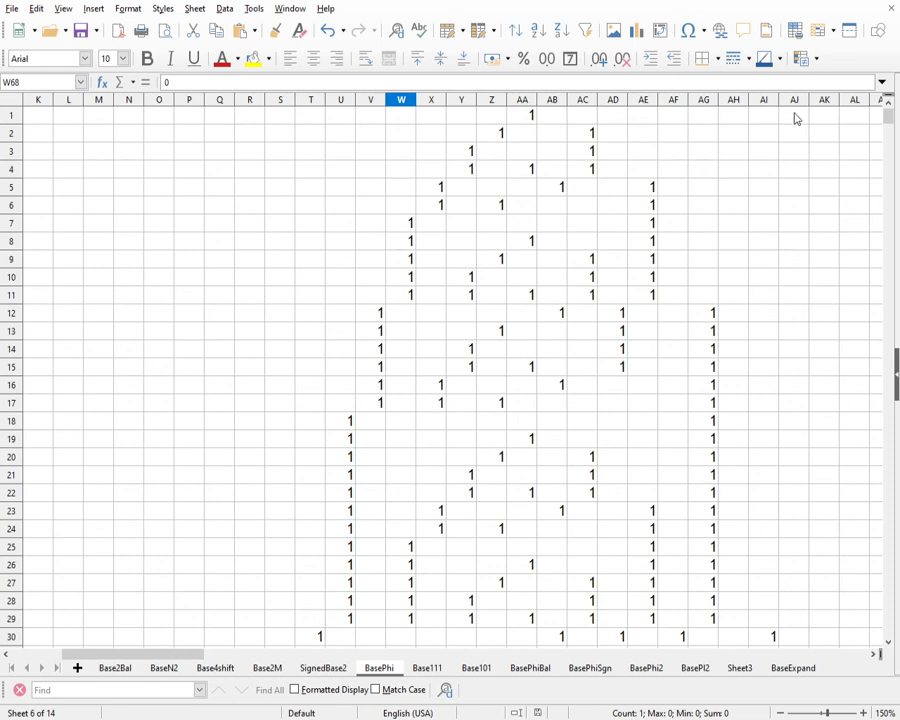
- Inspect the 1 in cell AA1 and the two 1s in row 2, cells Z2 and AC2
{"action": "left_click", "coordinate": [528, 122]}
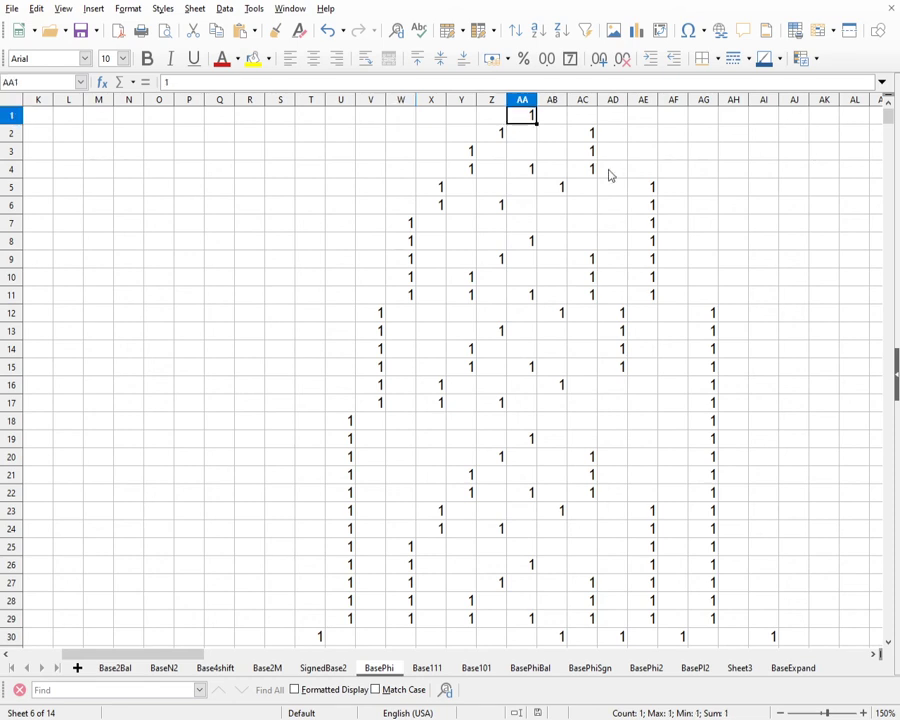
{"action": "left_click", "coordinate": [505, 140]}
{"action": "left_click", "coordinate": [589, 137]}
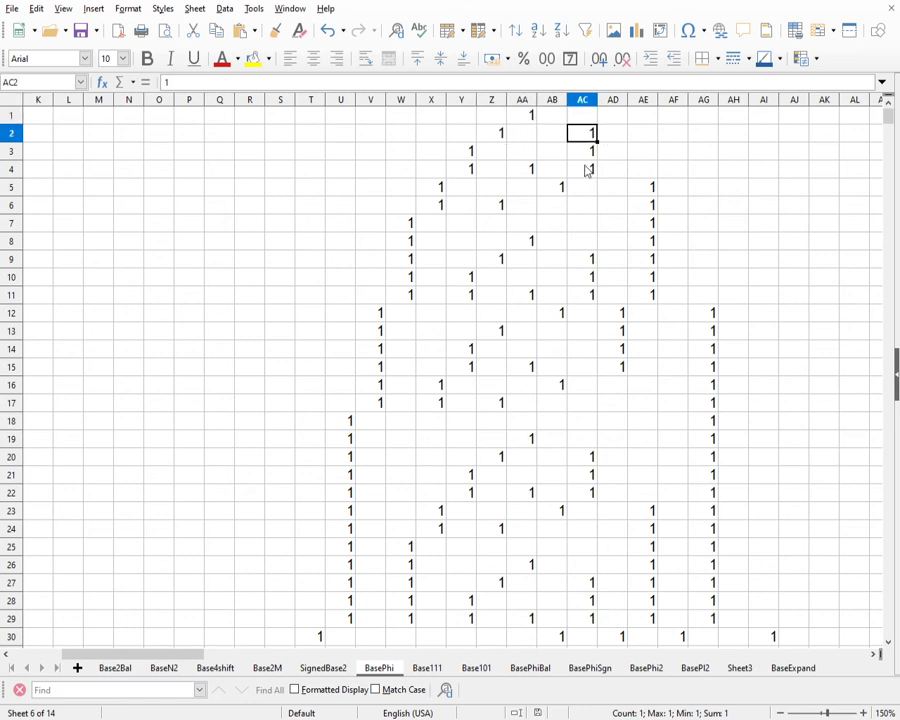
{"action": "left_click", "coordinate": [527, 121]}
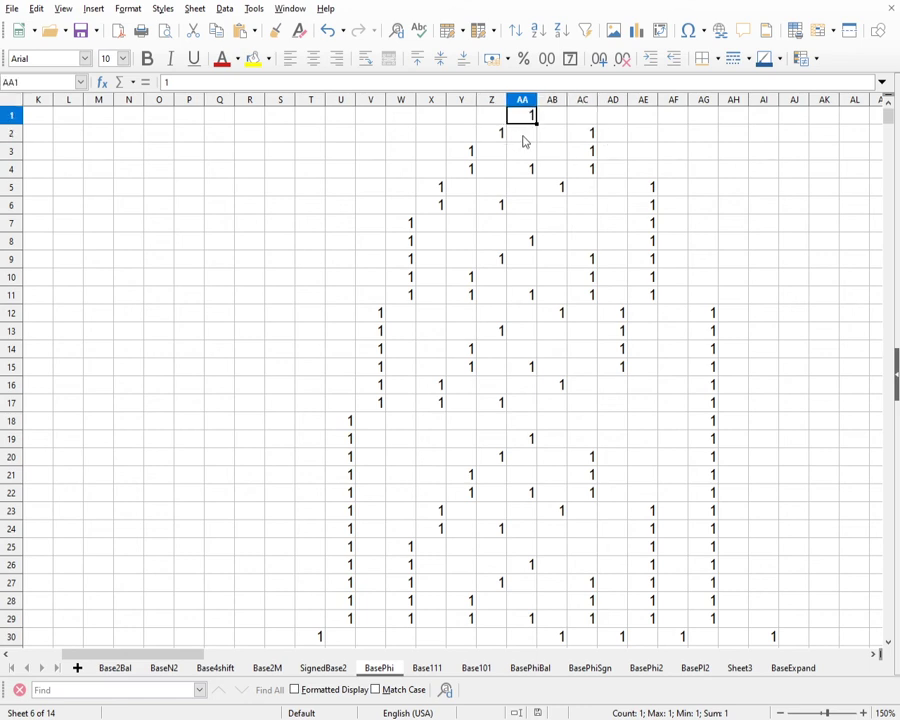
- Compare the adjacent blank-looking cells AA2 and AB2, and view AA2's content in edit mode without changing it
{"action": "left_click", "coordinate": [525, 140]}
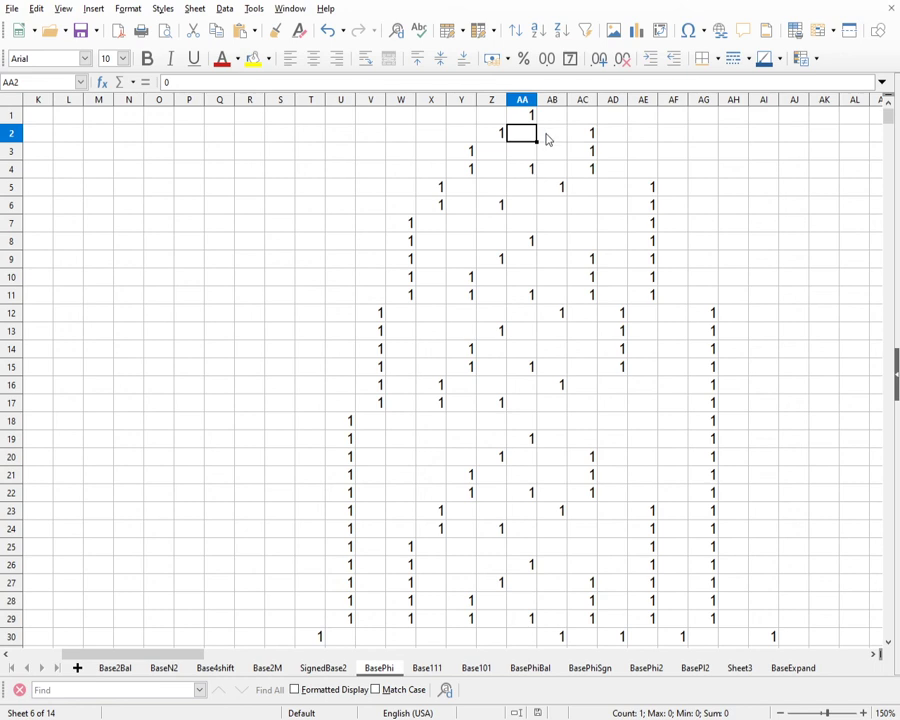
{"action": "left_click", "coordinate": [544, 138]}
{"action": "left_click", "coordinate": [504, 136]}
{"action": "left_click", "coordinate": [530, 140]}
{"action": "left_click", "coordinate": [545, 140]}
{"action": "left_click", "coordinate": [527, 138]}
{"action": "left_click", "coordinate": [545, 140]}
{"action": "left_click", "coordinate": [529, 141]}
{"action": "left_click", "coordinate": [558, 137]}
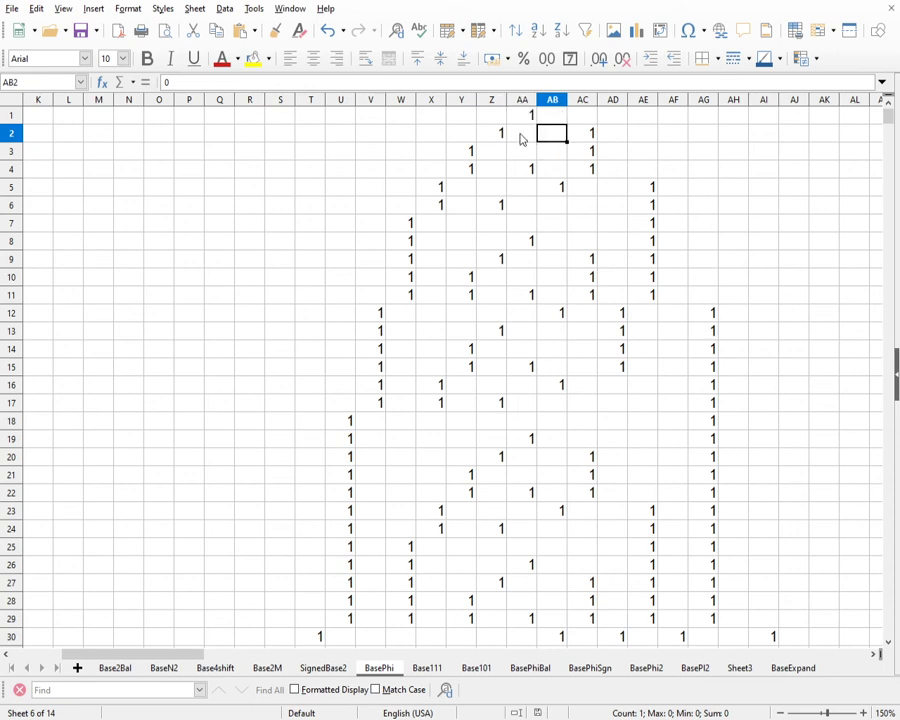
{"action": "left_click", "coordinate": [522, 140]}
{"action": "left_click", "coordinate": [180, 85]}
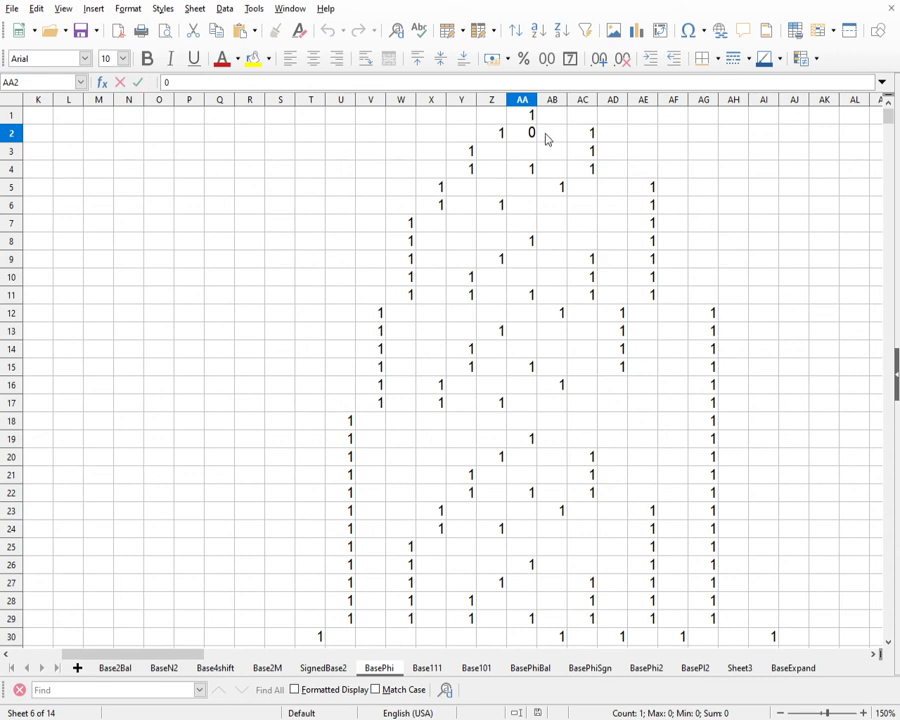
{"action": "key", "text": "Escape"}
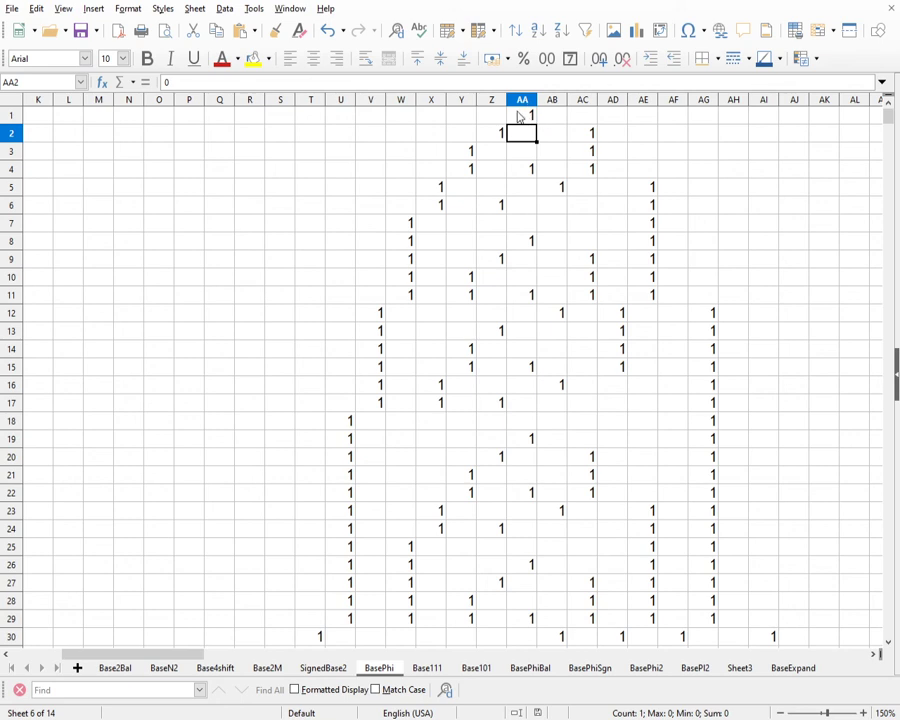
- Compare the neighbouring cells AA1 and AB1 in the first row
{"action": "left_click", "coordinate": [554, 116]}
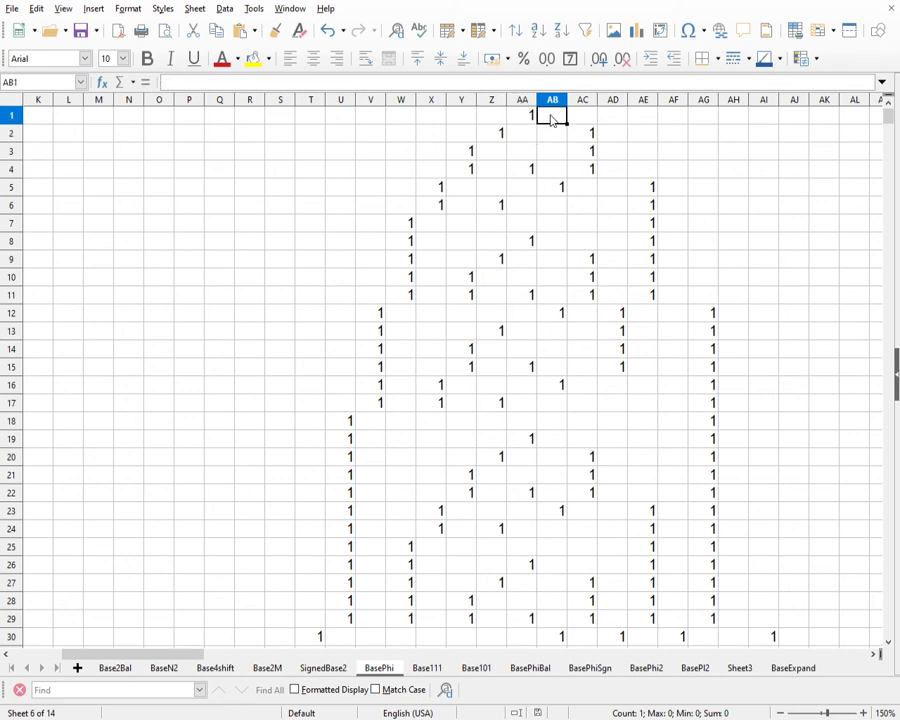
{"action": "left_click", "coordinate": [528, 116]}
{"action": "left_click", "coordinate": [561, 117]}
{"action": "left_click", "coordinate": [527, 116]}
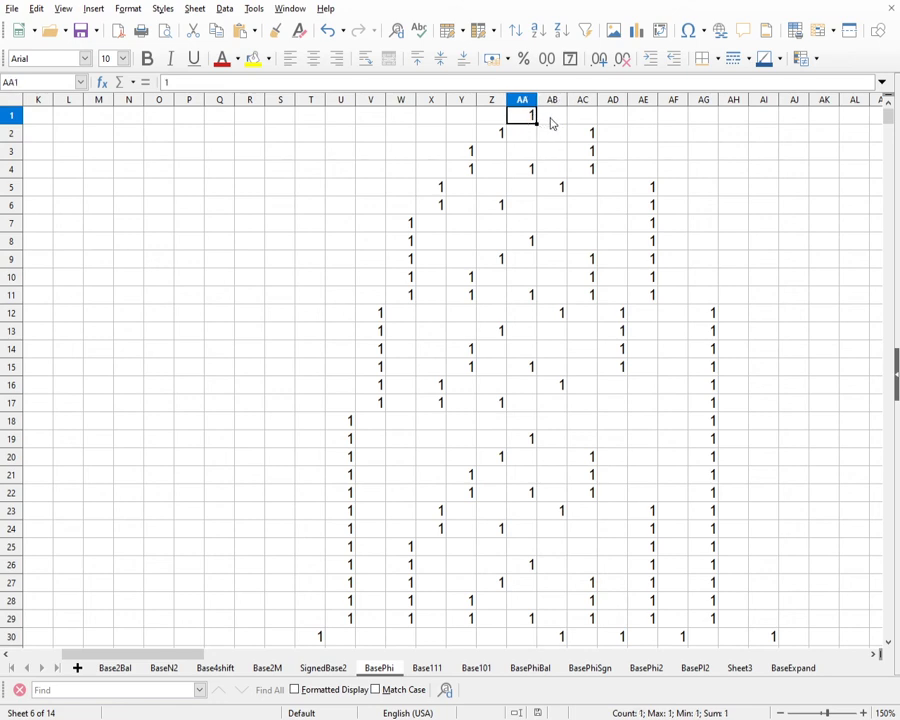
{"action": "left_click", "coordinate": [554, 118]}
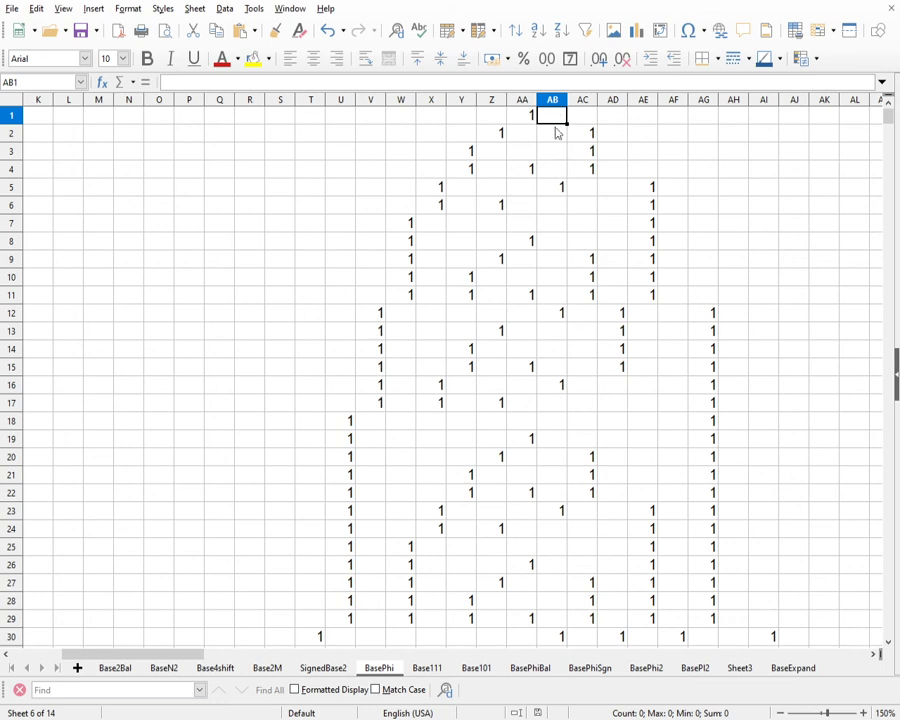
- Check the 1s in column AB one by one at rows 5, 12, 16 and 23
{"action": "left_click", "coordinate": [560, 191]}
{"action": "left_click", "coordinate": [558, 314]}
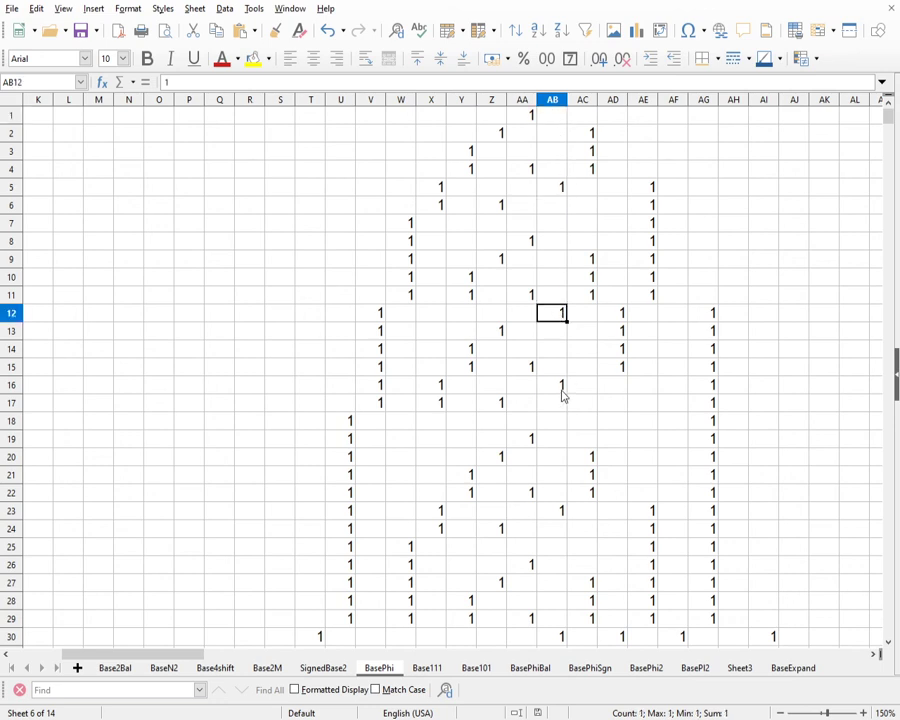
{"action": "left_click", "coordinate": [562, 391]}
{"action": "left_click", "coordinate": [561, 509]}
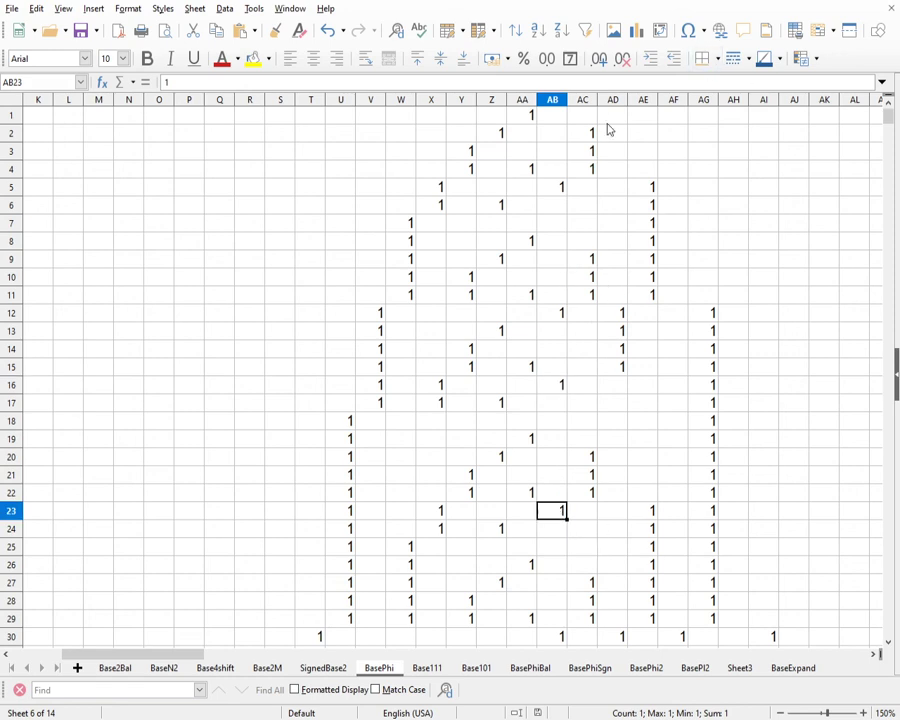
- Select the runs of 1s in column AC, first AC2:AC4 and then AC9:AC11, to compare their lengths
{"action": "left_click_drag", "start_coordinate": [593, 132], "coordinate": [594, 172]}
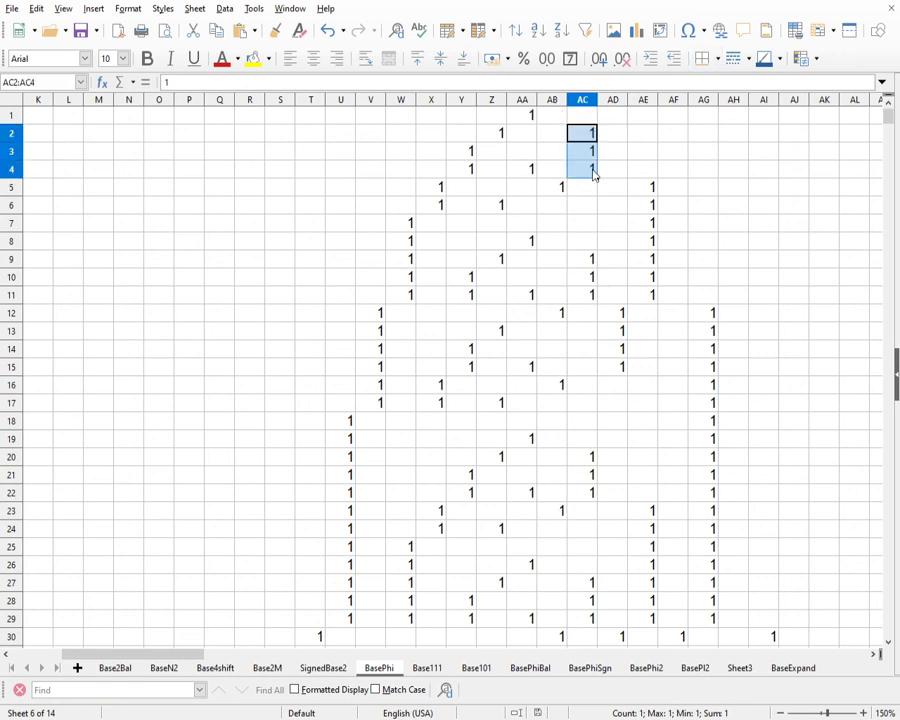
{"action": "left_click_drag", "start_coordinate": [591, 259], "coordinate": [594, 293]}
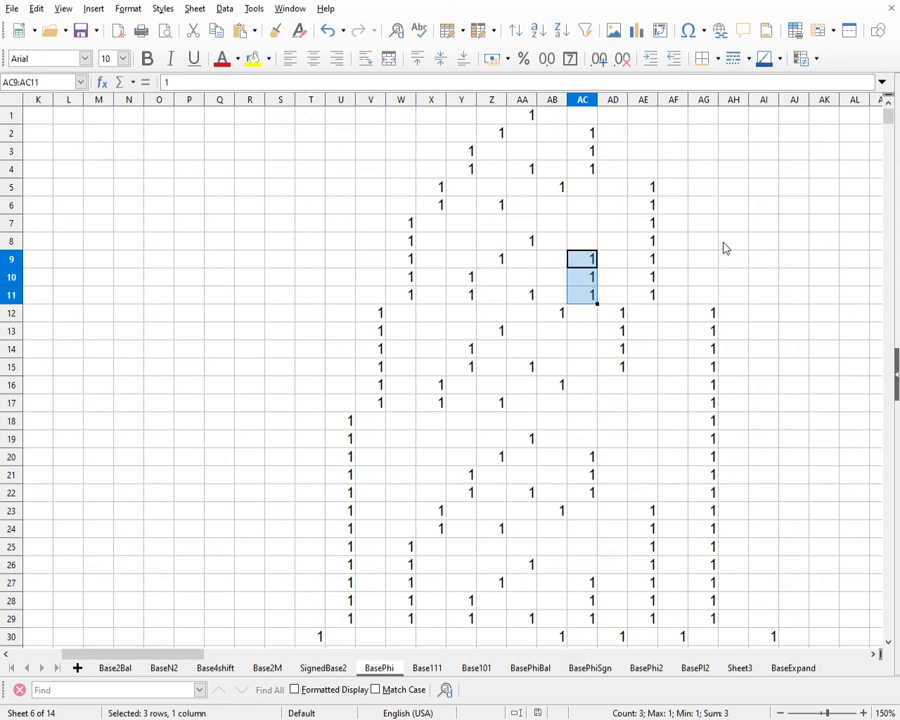
{"action": "scroll", "coordinate": [726, 248], "scroll_direction": "down", "scroll_amount": 3}
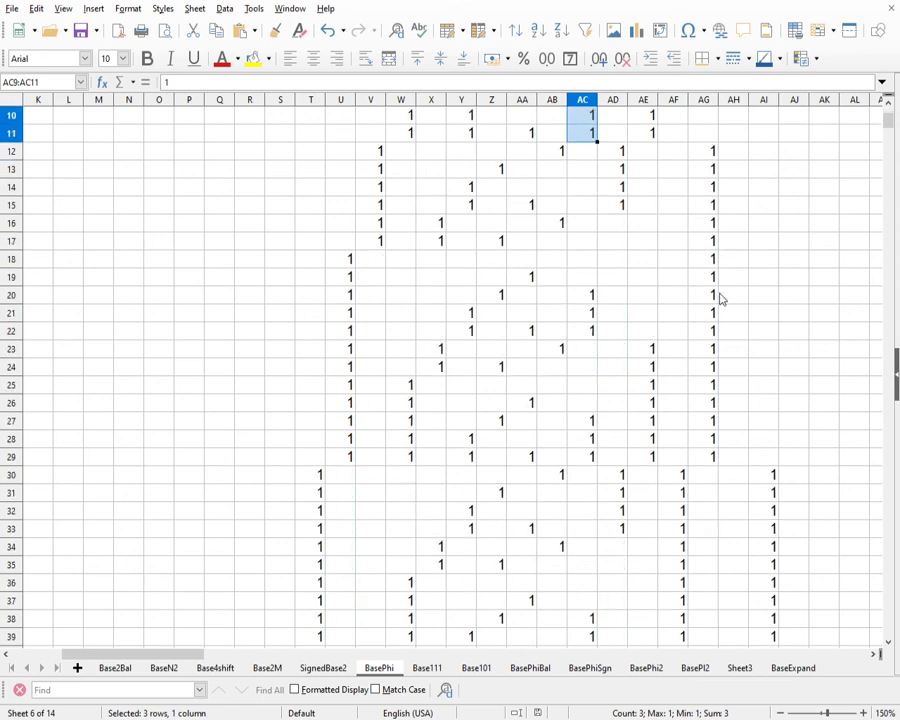
{"action": "scroll", "coordinate": [720, 298], "scroll_direction": "up", "scroll_amount": 3}
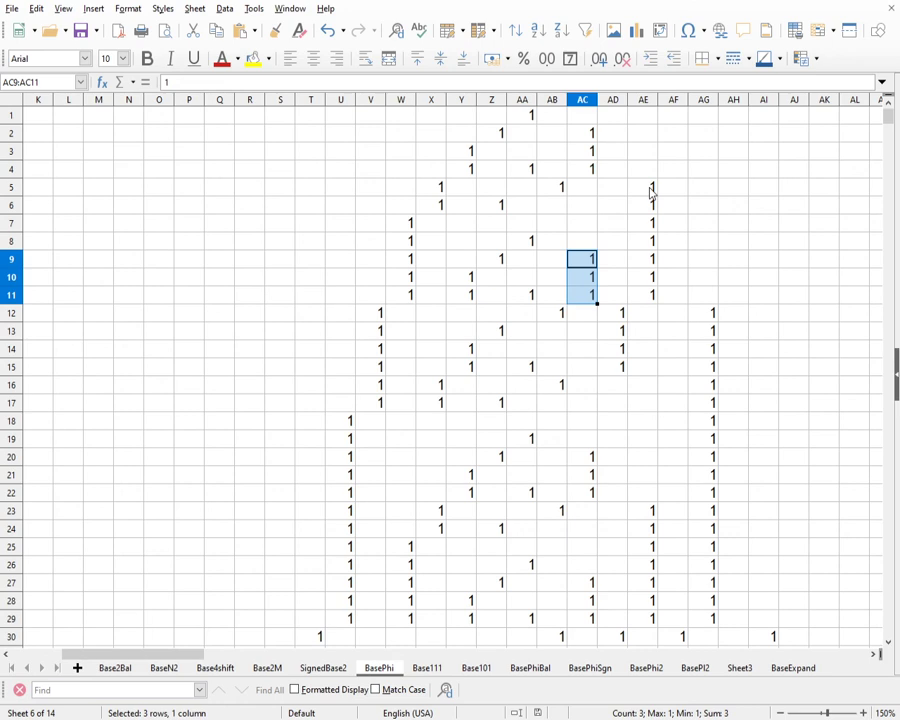
- Select the runs of 1s in AE5:AE11 and AF30:AF40 to examine their lengths
{"action": "left_click_drag", "start_coordinate": [651, 188], "coordinate": [652, 298]}
{"action": "scroll", "coordinate": [707, 244], "scroll_direction": "down", "scroll_amount": 2}
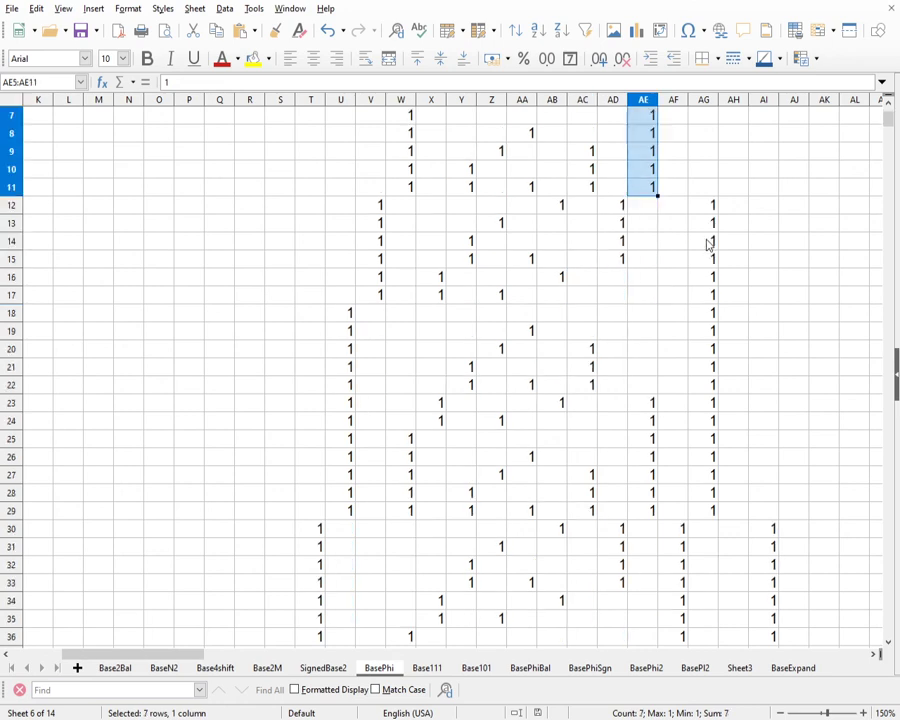
{"action": "scroll", "coordinate": [707, 244], "scroll_direction": "down", "scroll_amount": 4}
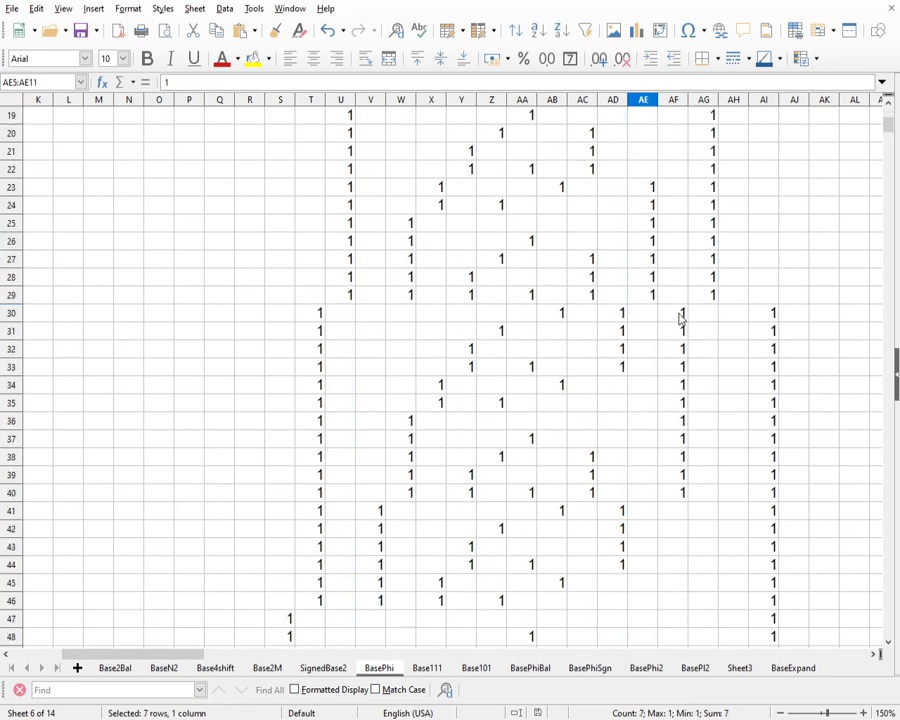
{"action": "left_click_drag", "start_coordinate": [679, 318], "coordinate": [687, 498]}
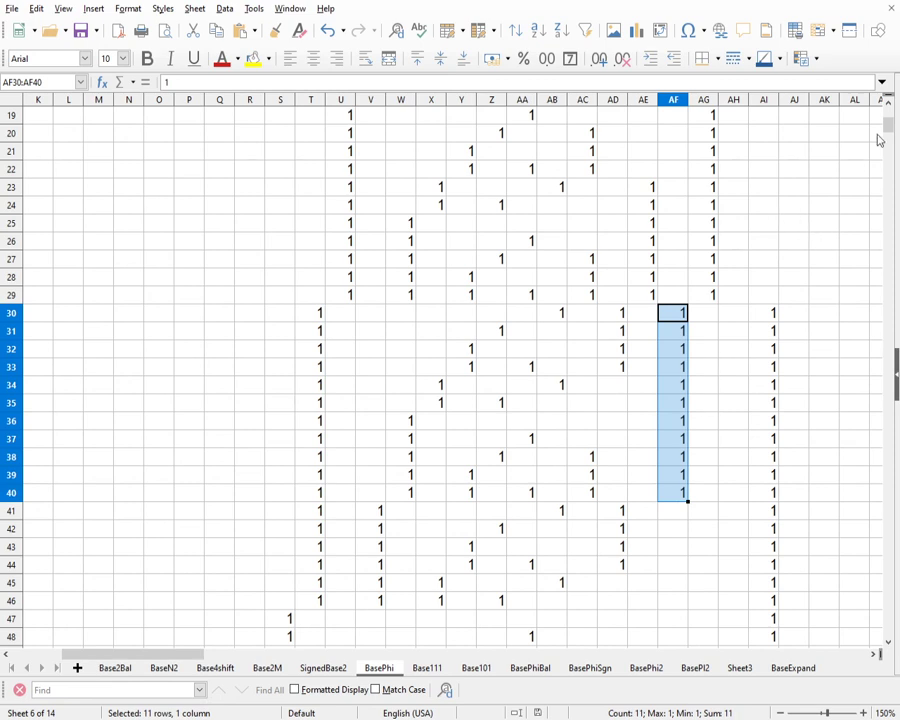
{"action": "left_click_drag", "start_coordinate": [889, 128], "coordinate": [893, 118]}
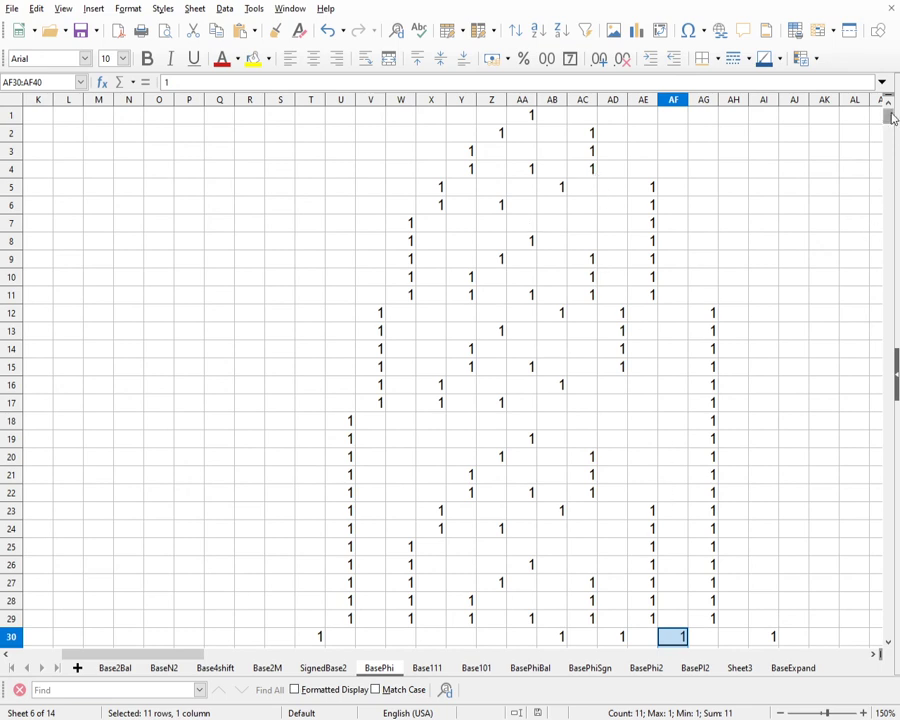
{"action": "scroll", "coordinate": [893, 119], "scroll_direction": "down", "scroll_amount": 1}
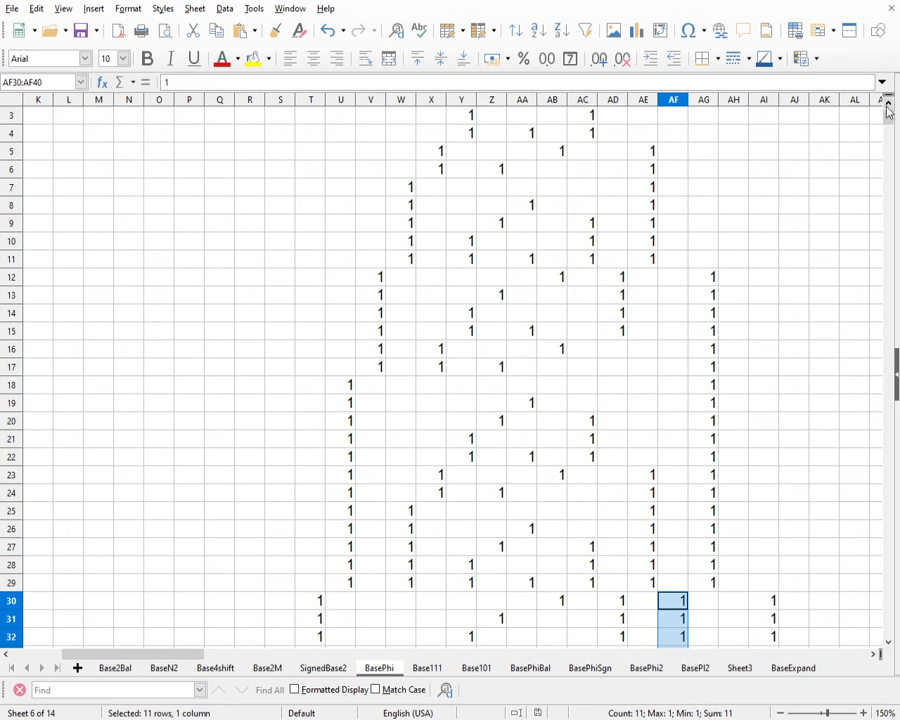
{"action": "scroll", "coordinate": [890, 117], "scroll_direction": "up", "scroll_amount": 1}
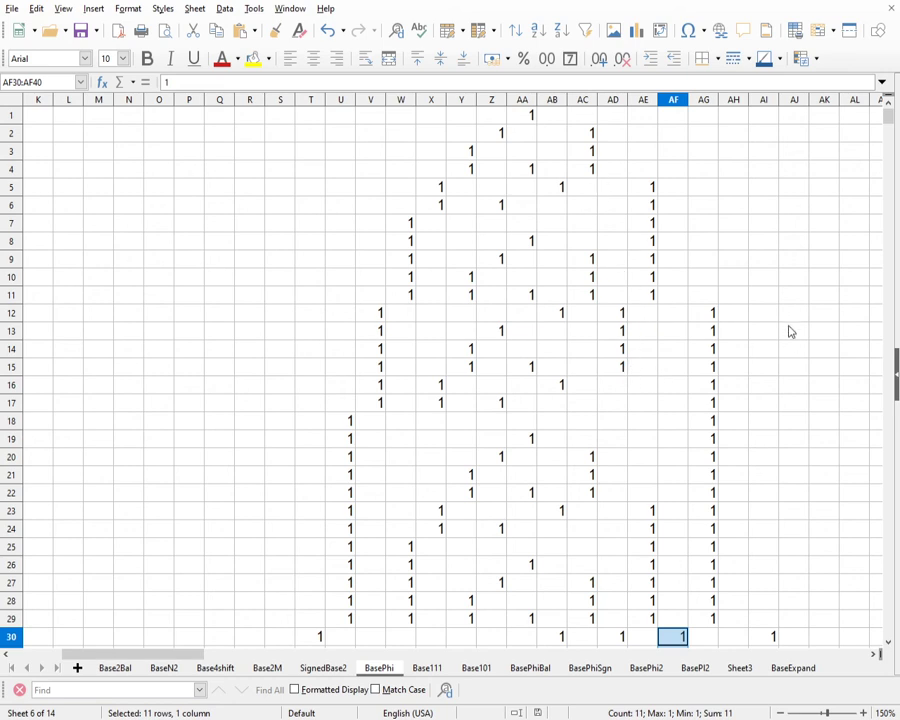
- Select the run of 1s in column AG, AG12:AG29, to examine its length
{"action": "scroll", "coordinate": [790, 329], "scroll_direction": "down", "scroll_amount": 4}
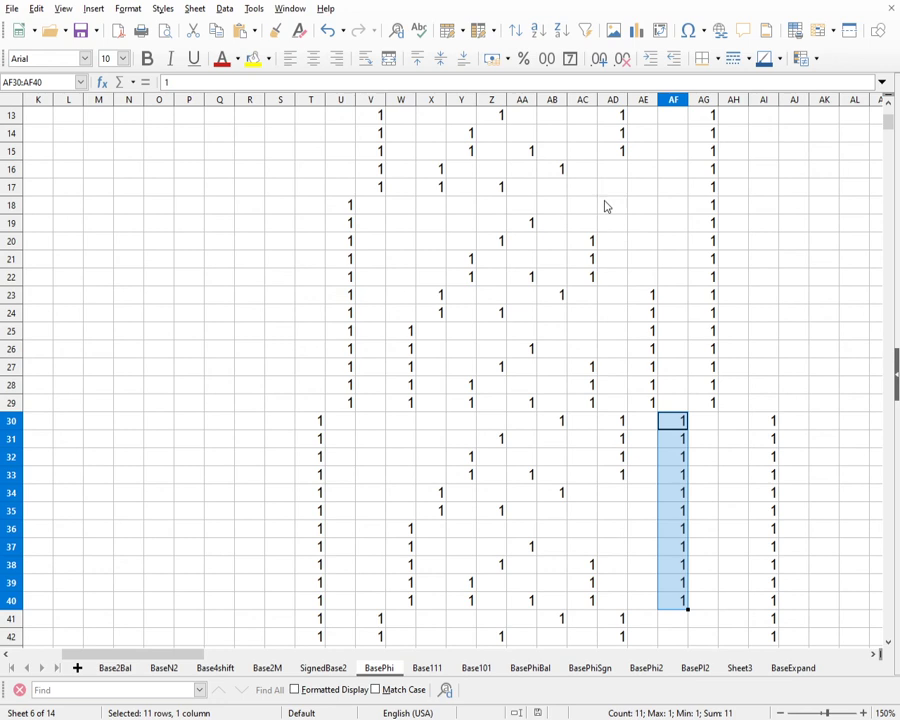
{"action": "scroll", "coordinate": [644, 208], "scroll_direction": "up", "scroll_amount": 1}
{"action": "scroll", "coordinate": [720, 400], "scroll_direction": "down", "scroll_amount": 2}
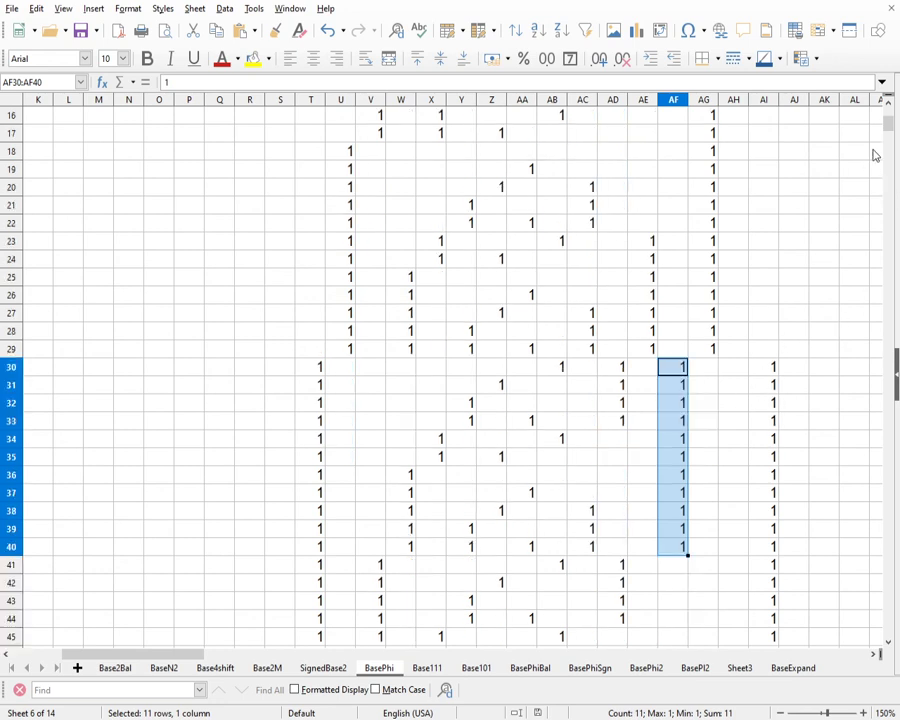
{"action": "left_click_drag", "start_coordinate": [888, 125], "coordinate": [886, 121]}
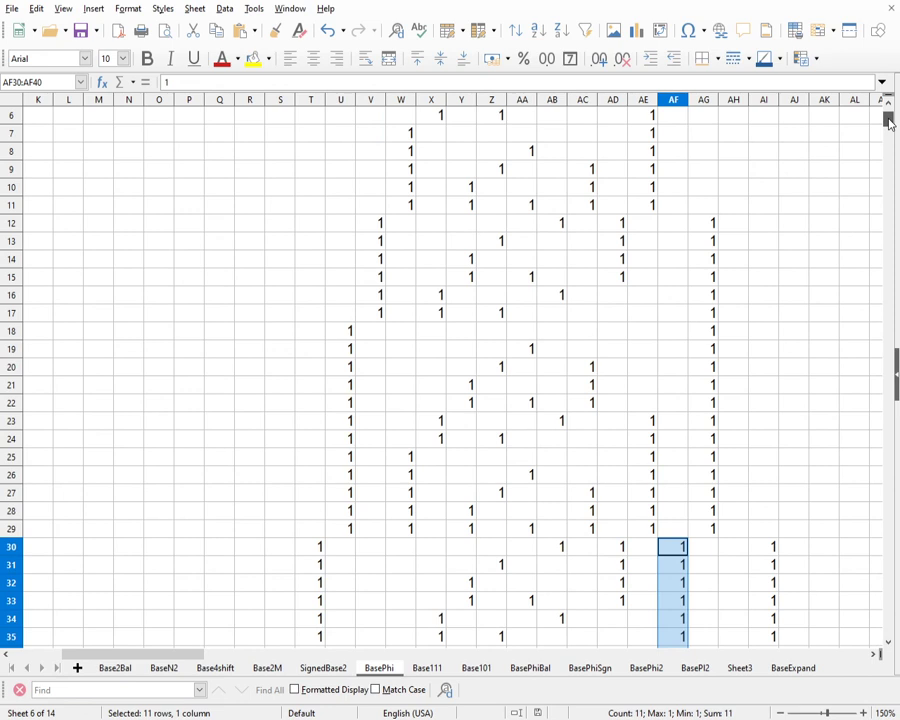
{"action": "left_click_drag", "start_coordinate": [716, 224], "coordinate": [714, 532]}
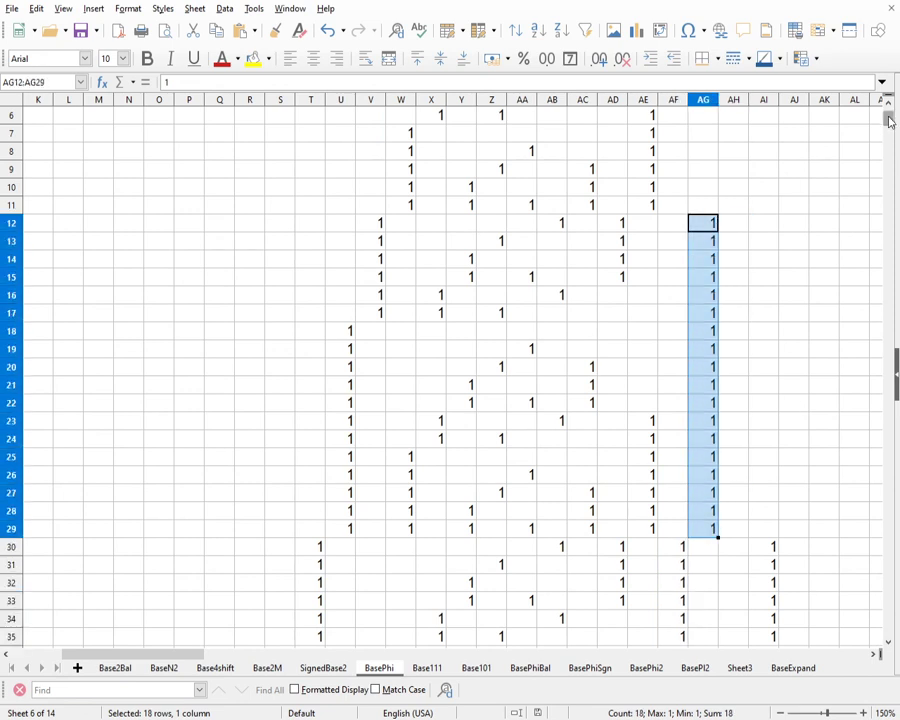
{"action": "mouse_move", "coordinate": [884, 120]}
{"action": "left_mouse_down"}
{"action": "mouse_move", "coordinate": [890, 127]}
{"action": "mouse_move", "coordinate": [888, 114]}
{"action": "left_mouse_up"}
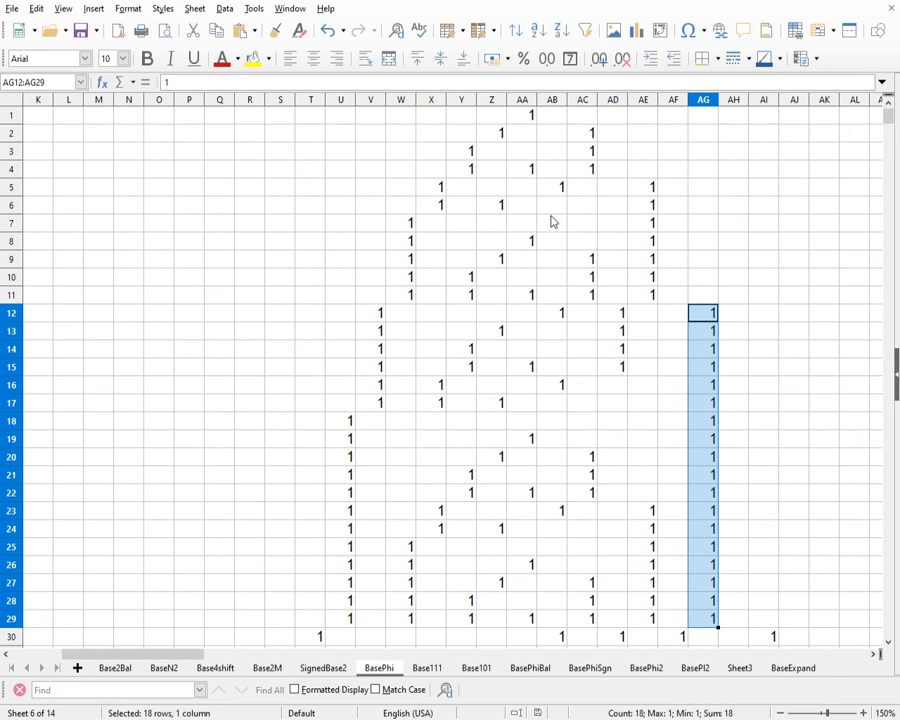
- Inspect the isolated 1s in column Z, starting with cells Z2 and Z6, and follow them down the sheet
{"action": "left_click", "coordinate": [500, 135]}
{"action": "left_click", "coordinate": [497, 207]}
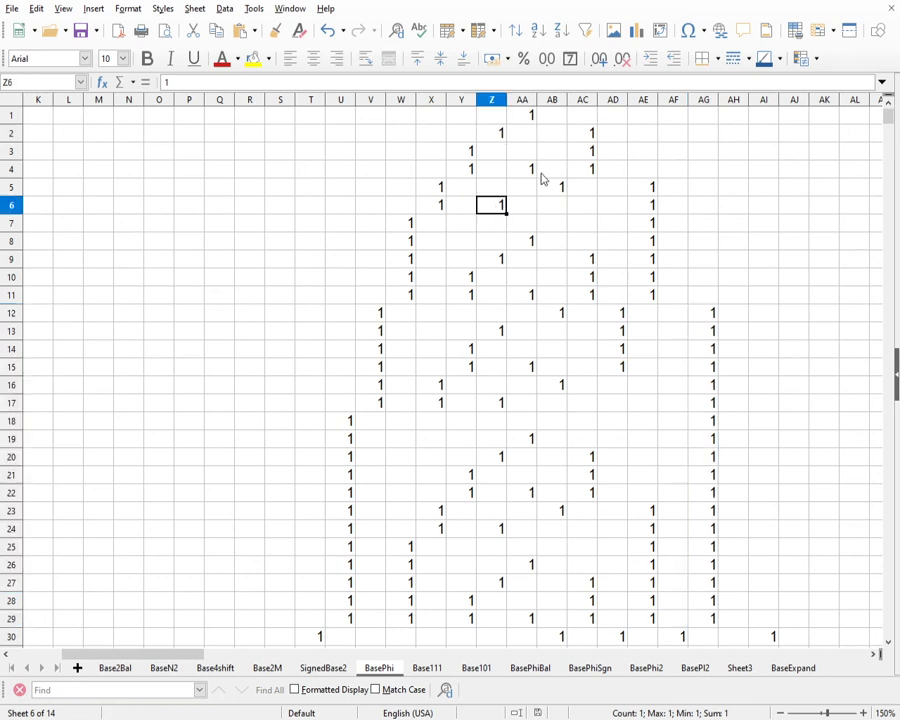
{"action": "scroll", "coordinate": [548, 176], "scroll_direction": "down", "scroll_amount": 2}
{"action": "scroll", "coordinate": [520, 158], "scroll_direction": "up", "scroll_amount": 2}
{"action": "scroll", "coordinate": [510, 210], "scroll_direction": "down", "scroll_amount": 3}
{"action": "scroll", "coordinate": [530, 164], "scroll_direction": "up", "scroll_amount": 3}
- Select the runs of 1s in column Y, Y3:Y4 and then Y10:Y11, to compare their lengths
{"action": "left_click_drag", "start_coordinate": [464, 156], "coordinate": [464, 172]}
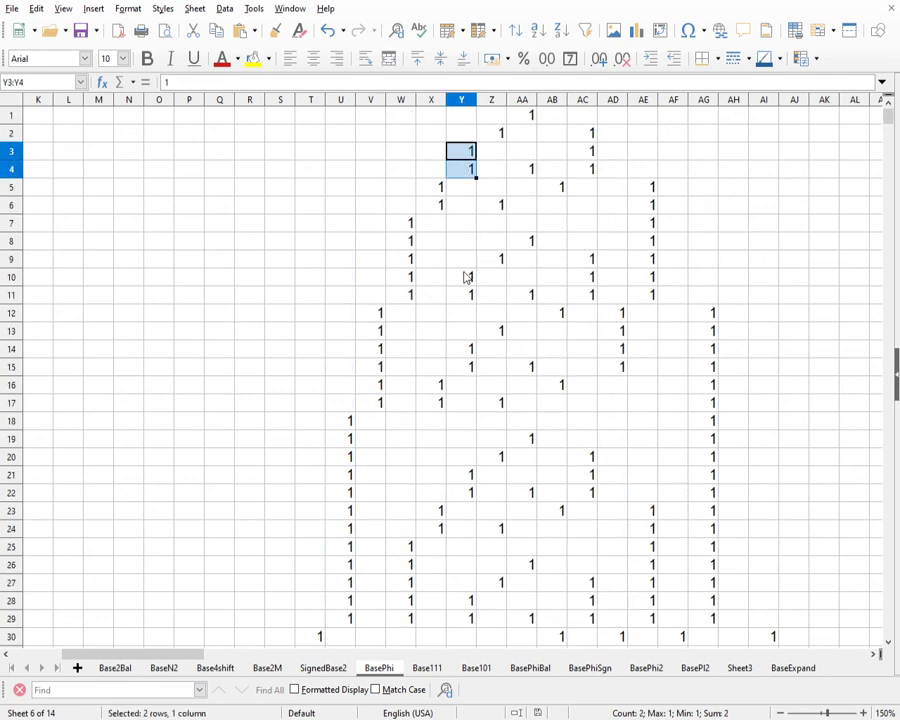
{"action": "left_click_drag", "start_coordinate": [465, 277], "coordinate": [468, 296]}
{"action": "scroll", "coordinate": [527, 252], "scroll_direction": "down", "scroll_amount": 2}
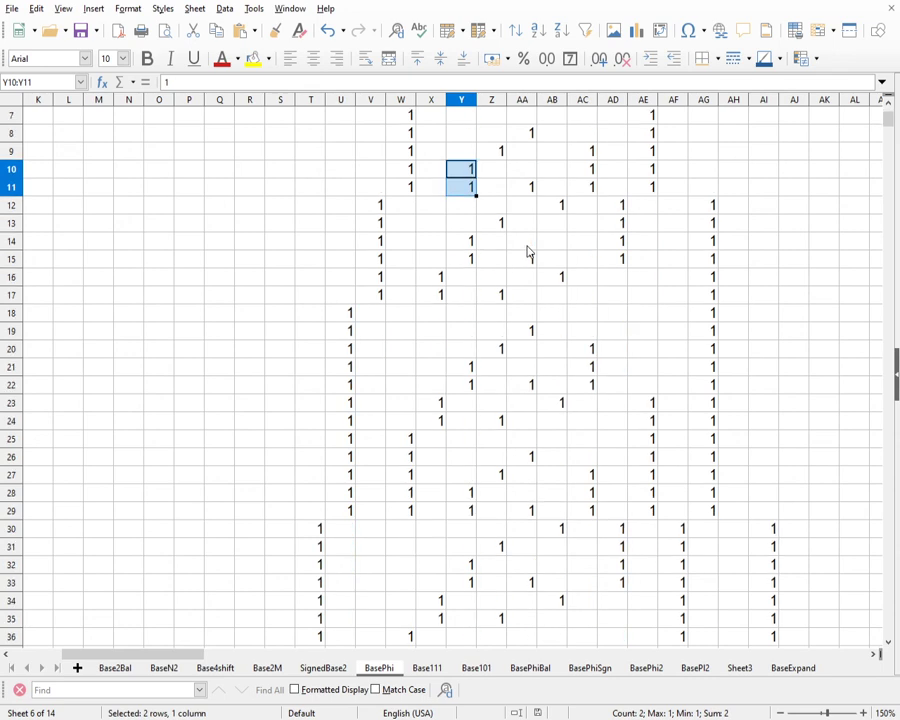
{"action": "scroll", "coordinate": [529, 252], "scroll_direction": "up", "scroll_amount": 2}
- Select the run of 1s in W7:W11 and look for its repetitions further down column W
{"action": "left_click_drag", "start_coordinate": [440, 190], "coordinate": [405, 293]}
{"action": "scroll", "coordinate": [440, 236], "scroll_direction": "down", "scroll_amount": 3}
{"action": "scroll", "coordinate": [468, 222], "scroll_direction": "up", "scroll_amount": 3}
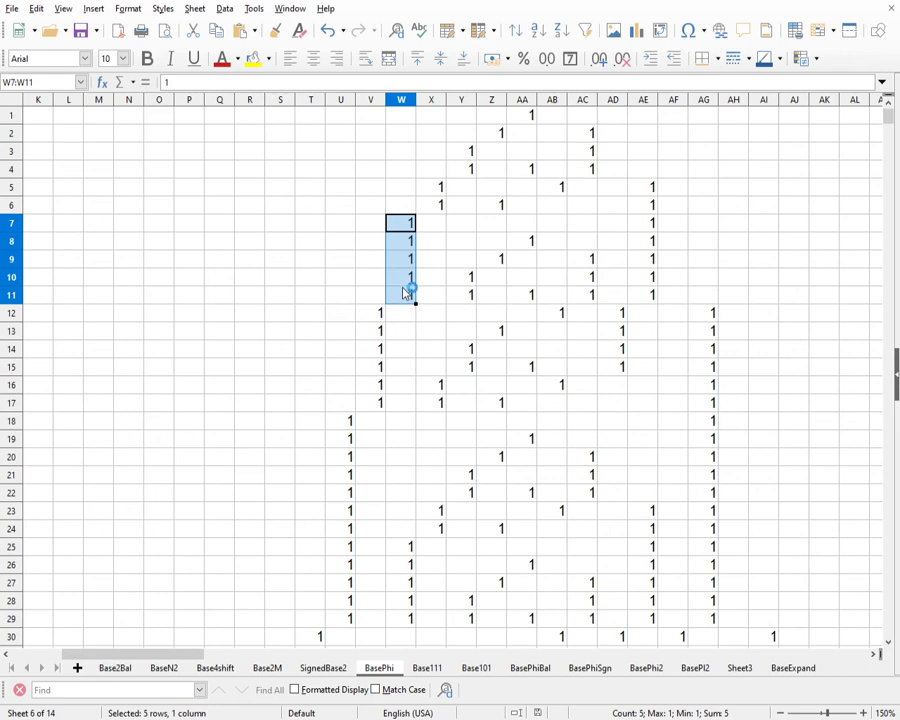
{"action": "scroll", "coordinate": [462, 235], "scroll_direction": "down", "scroll_amount": 2}
{"action": "scroll", "coordinate": [462, 235], "scroll_direction": "up", "scroll_amount": 2}
- Select the runs of 1s in column V, V12:V17 and then V41:V46, to compare their lengths
{"action": "left_click_drag", "start_coordinate": [381, 316], "coordinate": [380, 404]}
{"action": "scroll", "coordinate": [418, 304], "scroll_direction": "down", "scroll_amount": 1}
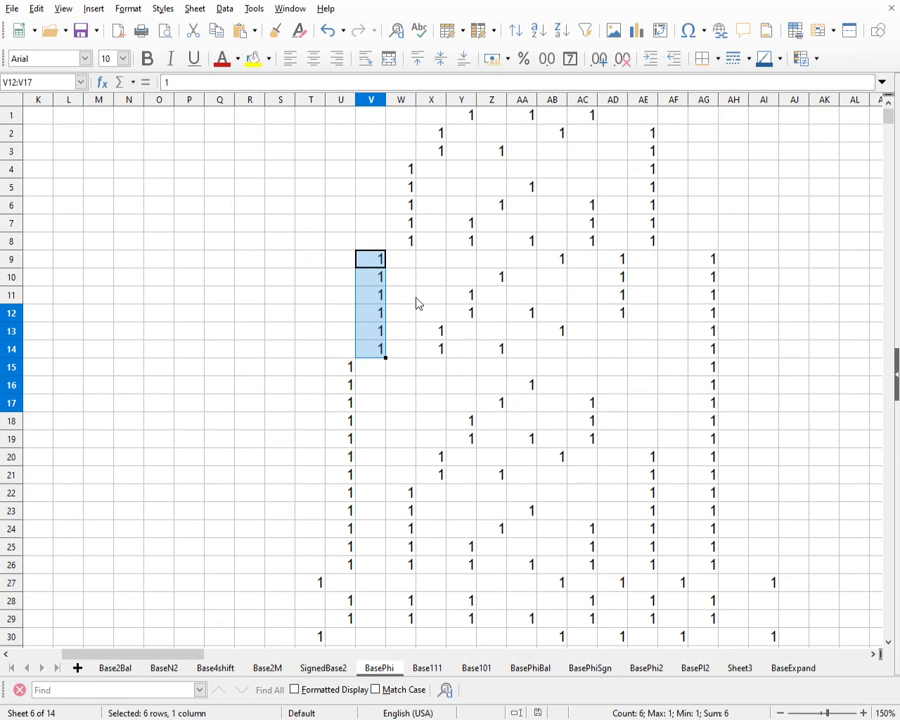
{"action": "scroll", "coordinate": [418, 304], "scroll_direction": "down", "scroll_amount": 6}
{"action": "left_click_drag", "start_coordinate": [389, 345], "coordinate": [376, 440]}
- Select the run of 1s in column U, U18:U29, to examine its length
{"action": "scroll", "coordinate": [465, 209], "scroll_direction": "up", "scroll_amount": 3}
{"action": "scroll", "coordinate": [465, 209], "scroll_direction": "up", "scroll_amount": 1}
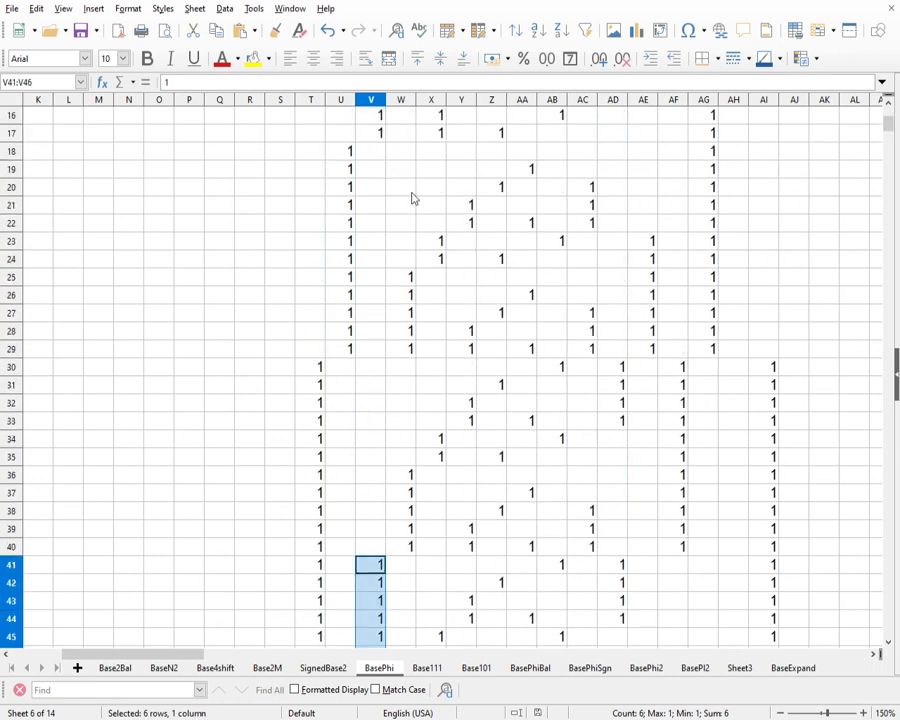
{"action": "left_click_drag", "start_coordinate": [350, 158], "coordinate": [350, 352]}
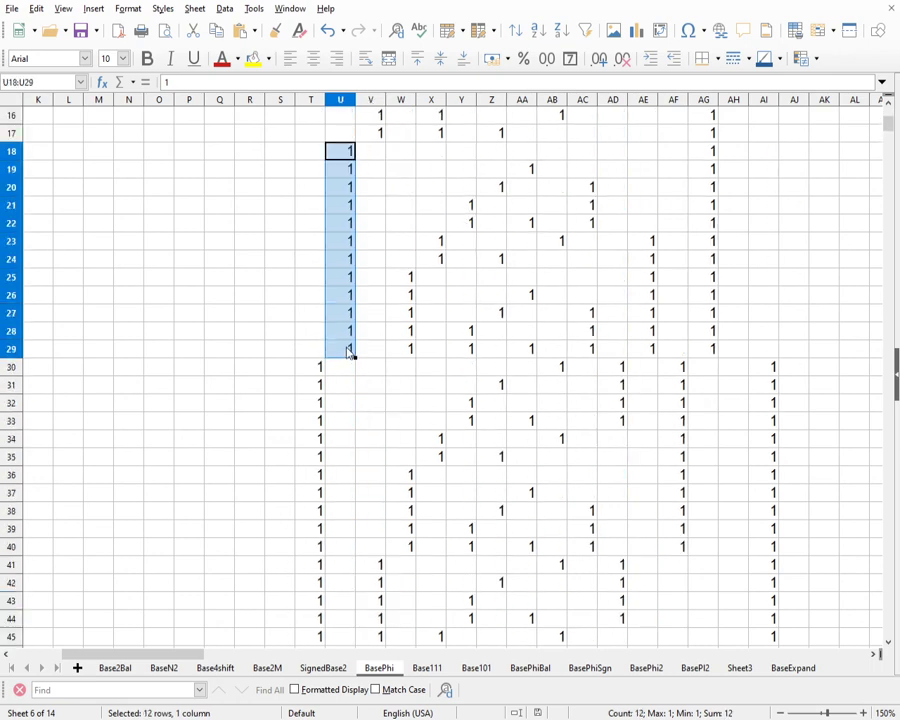
{"action": "scroll", "coordinate": [438, 204], "scroll_direction": "up", "scroll_amount": 3}
{"action": "scroll", "coordinate": [445, 203], "scroll_direction": "up", "scroll_amount": 2}
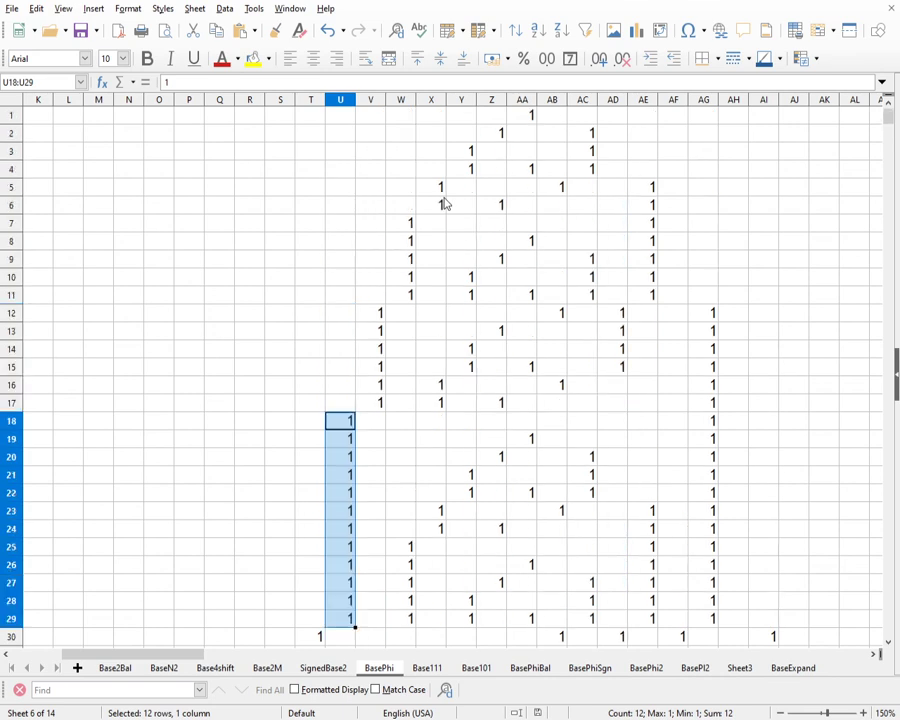
- Select U18:U29 again, from its last row up to its first, to recheck the run of 1s
{"action": "scroll", "coordinate": [487, 236], "scroll_direction": "down", "scroll_amount": 3}
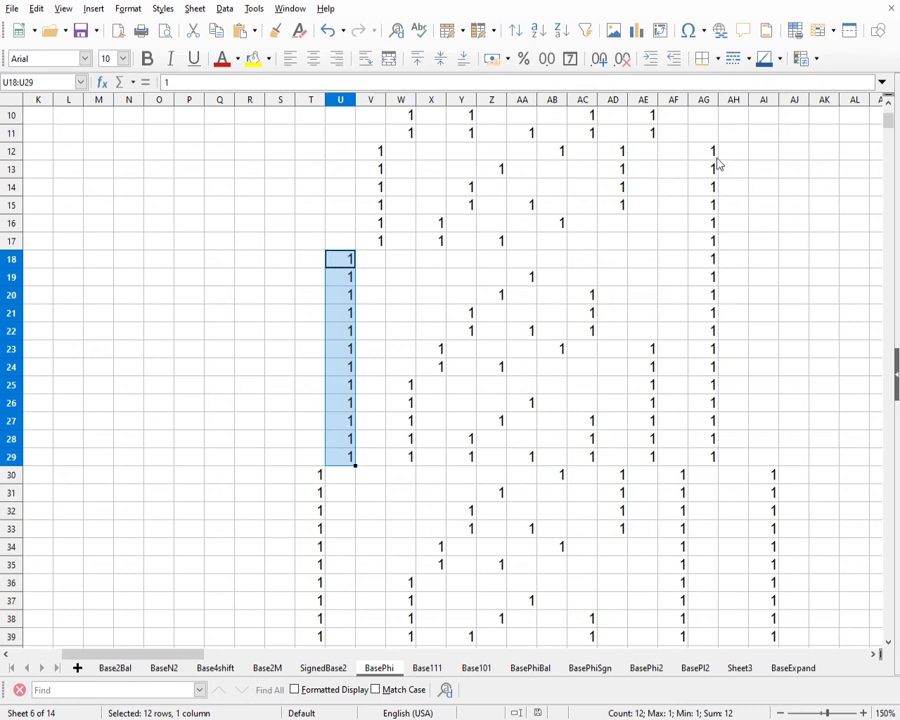
{"action": "left_click", "coordinate": [343, 266]}
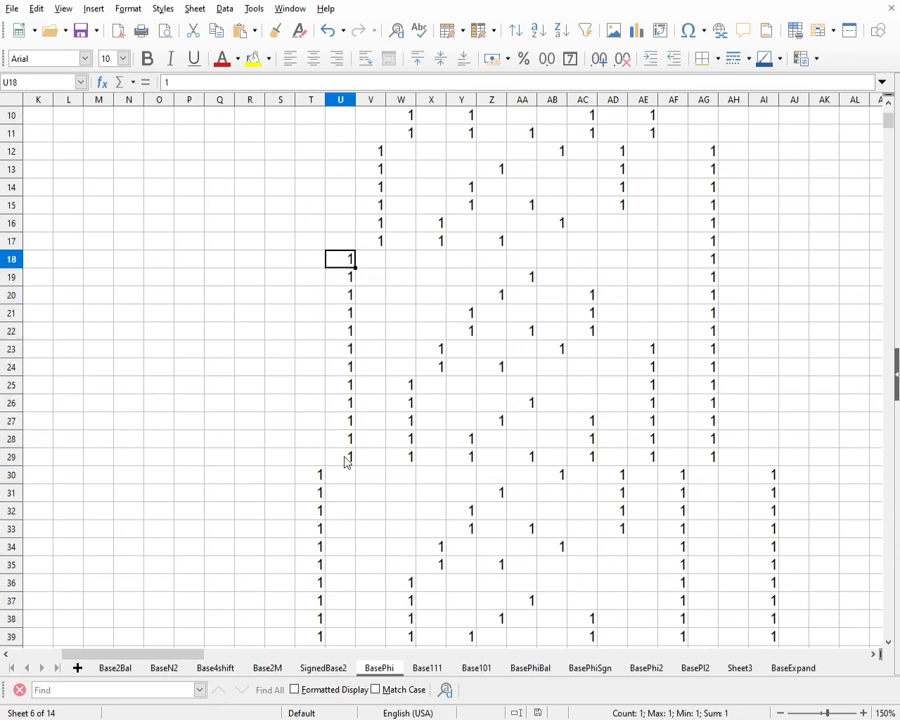
{"action": "left_click_drag", "start_coordinate": [344, 458], "coordinate": [349, 263]}
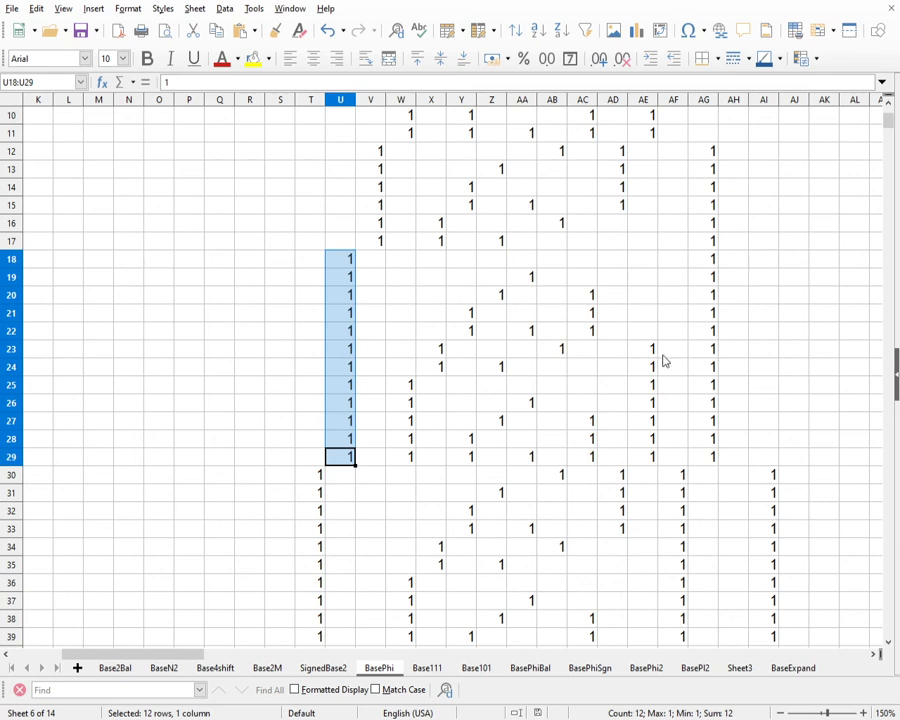
- Select the first runs of 1s in V12:V17, W7:W11, X5:X6 and Z2 to compare their lengths column by column
{"action": "scroll", "coordinate": [660, 255], "scroll_direction": "up", "scroll_amount": 2}
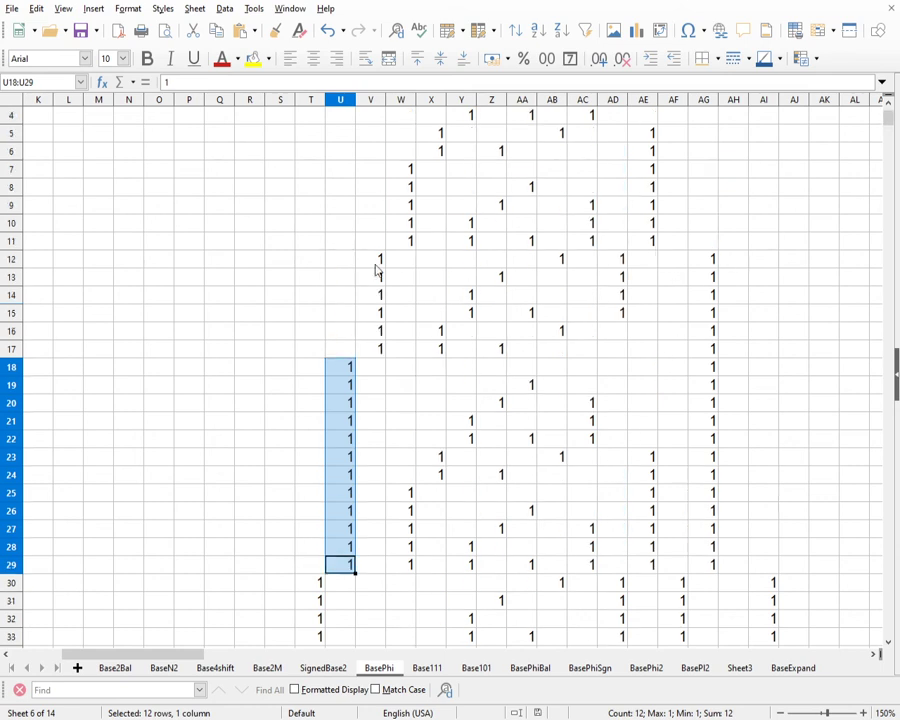
{"action": "left_click_drag", "start_coordinate": [377, 264], "coordinate": [381, 345]}
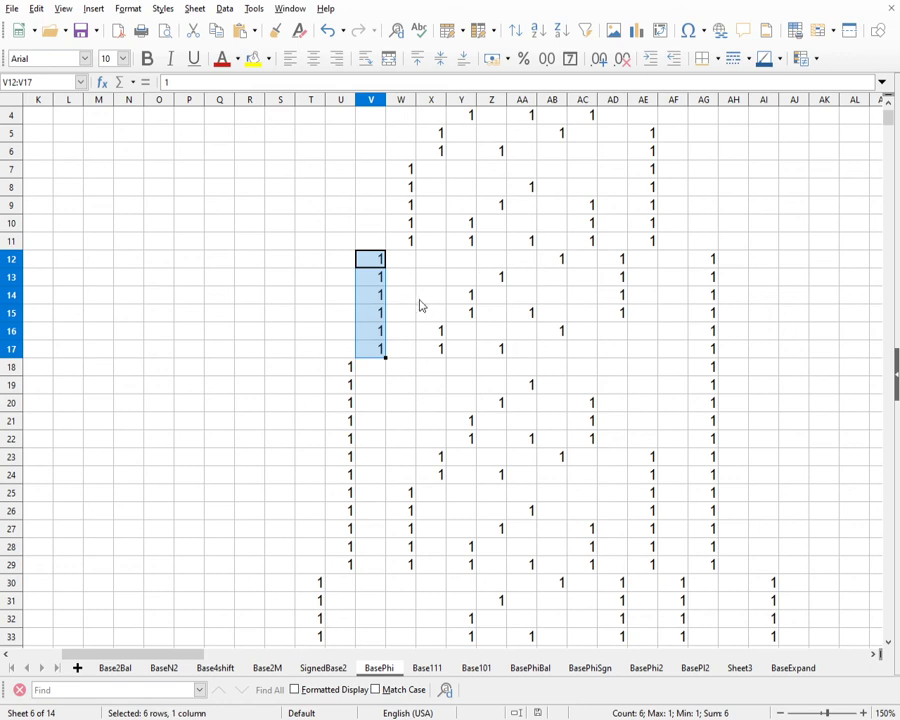
{"action": "scroll", "coordinate": [430, 280], "scroll_direction": "up", "scroll_amount": 1}
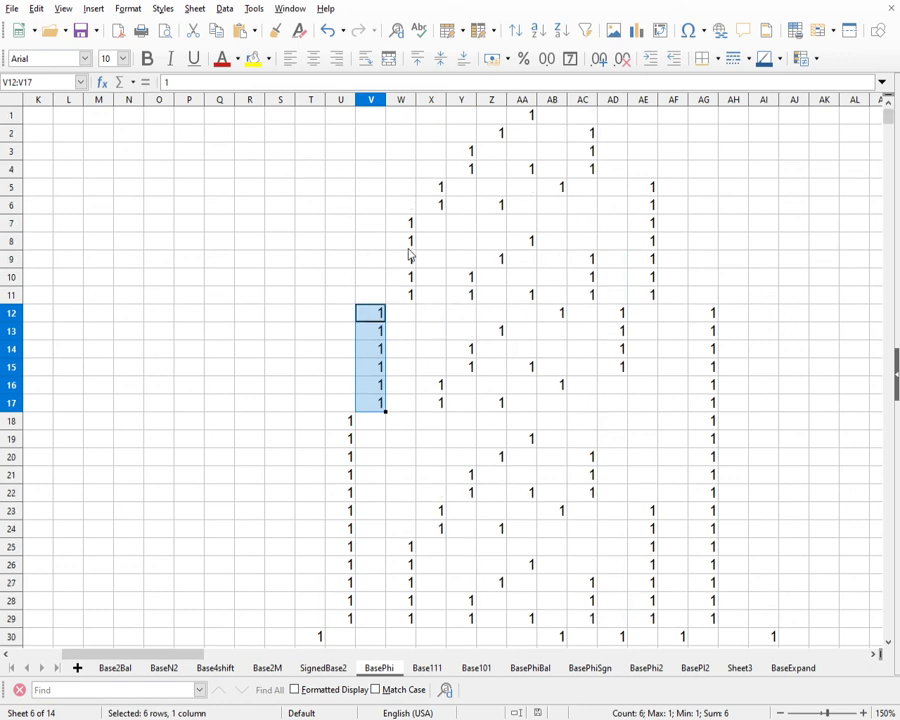
{"action": "left_click_drag", "start_coordinate": [405, 226], "coordinate": [410, 296]}
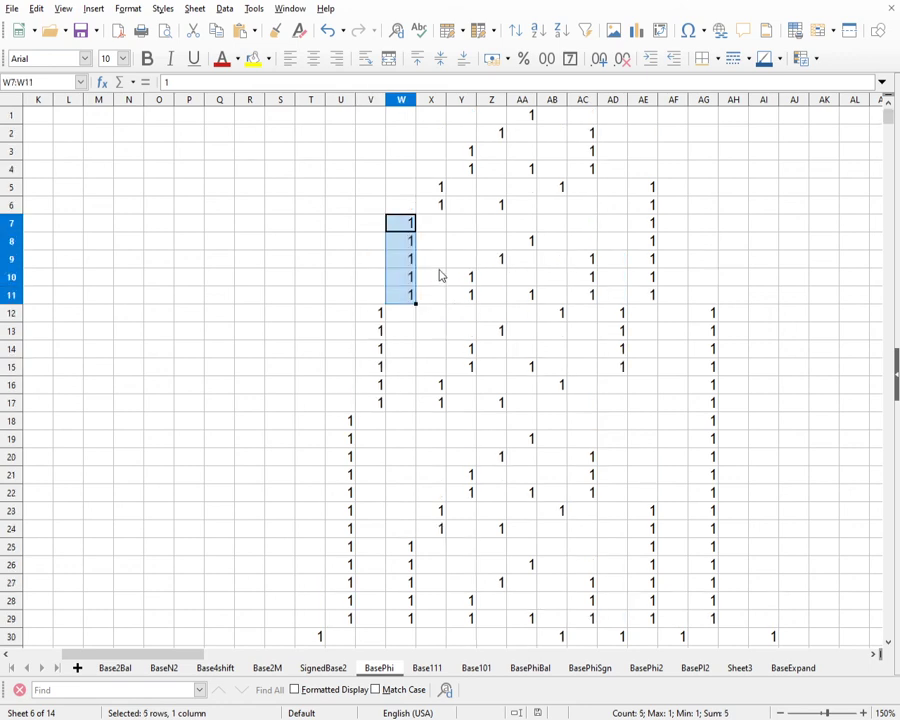
{"action": "left_click_drag", "start_coordinate": [442, 189], "coordinate": [442, 205]}
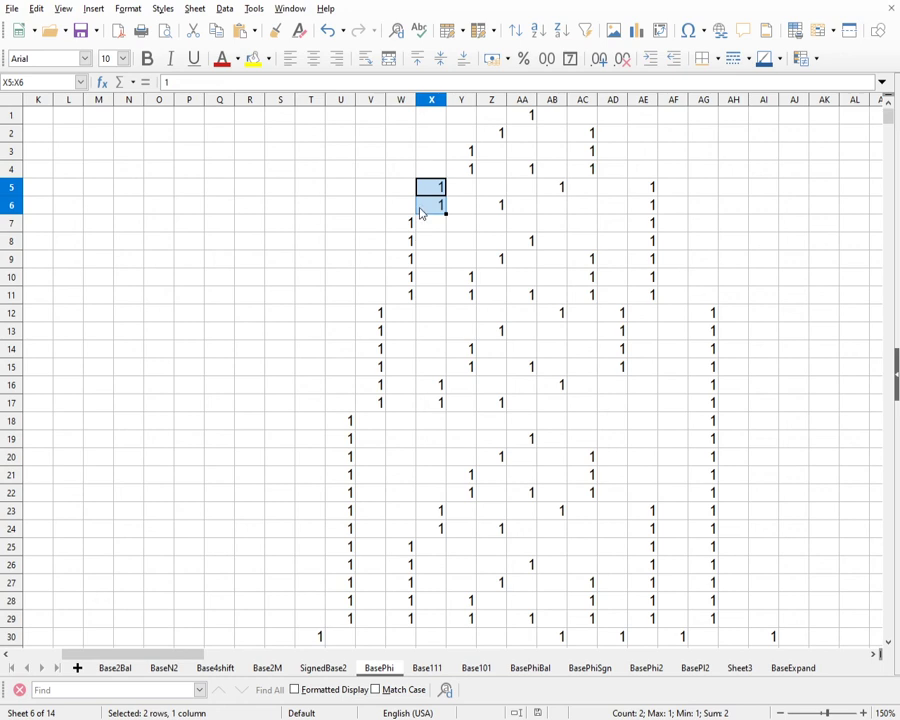
{"action": "left_click", "coordinate": [498, 136]}
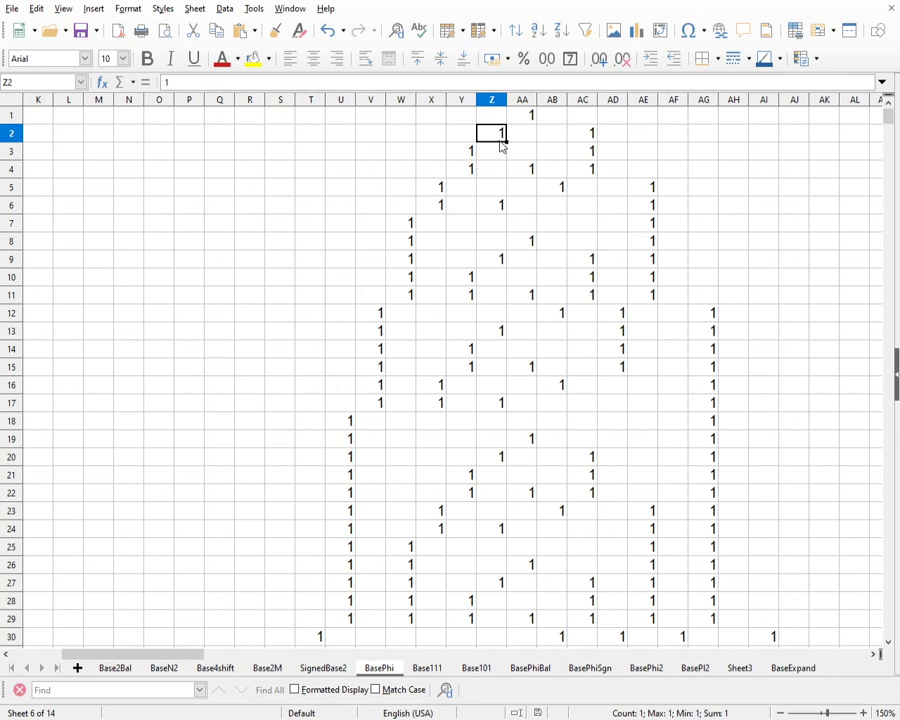
- Select the gap between the 1s in column AA, AA5:AA7, to examine its length
{"action": "scroll", "coordinate": [890, 125], "scroll_direction": "down", "scroll_amount": 4}
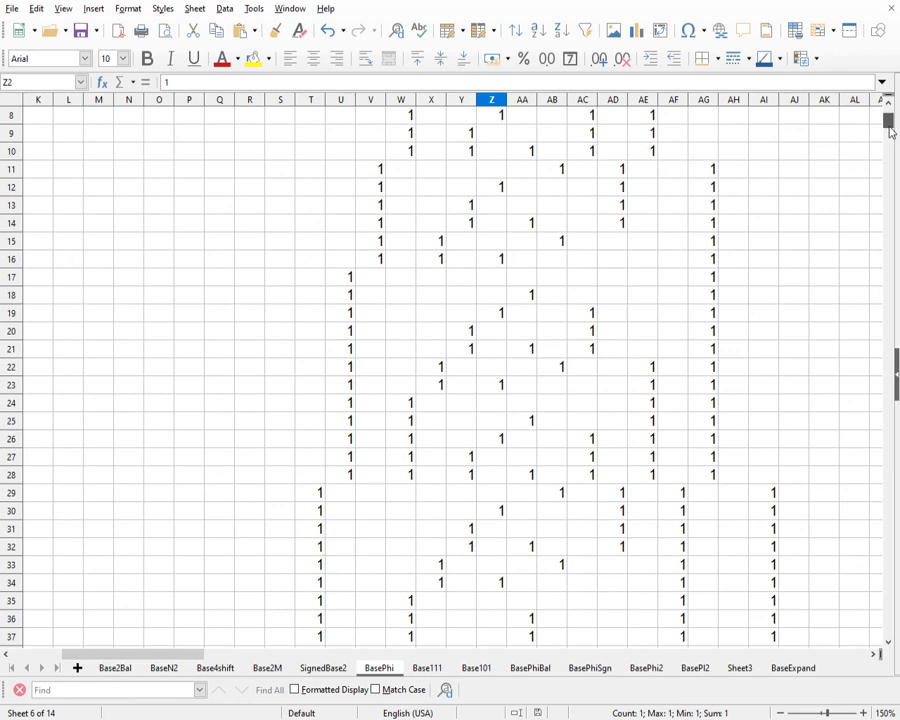
{"action": "scroll", "coordinate": [890, 127], "scroll_direction": "up", "scroll_amount": 3}
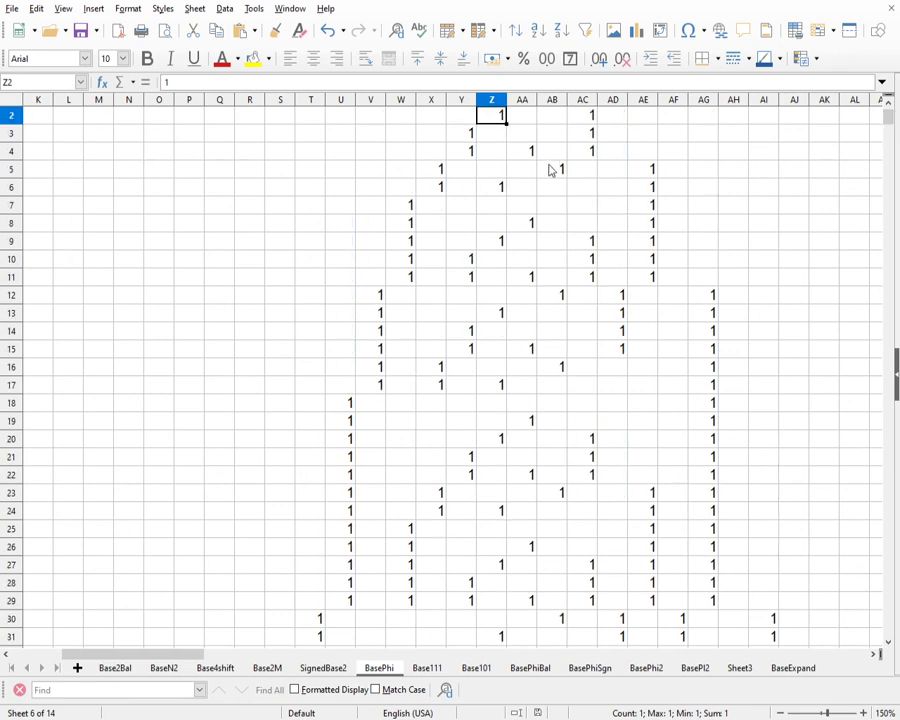
{"action": "left_click_drag", "start_coordinate": [535, 170], "coordinate": [536, 207]}
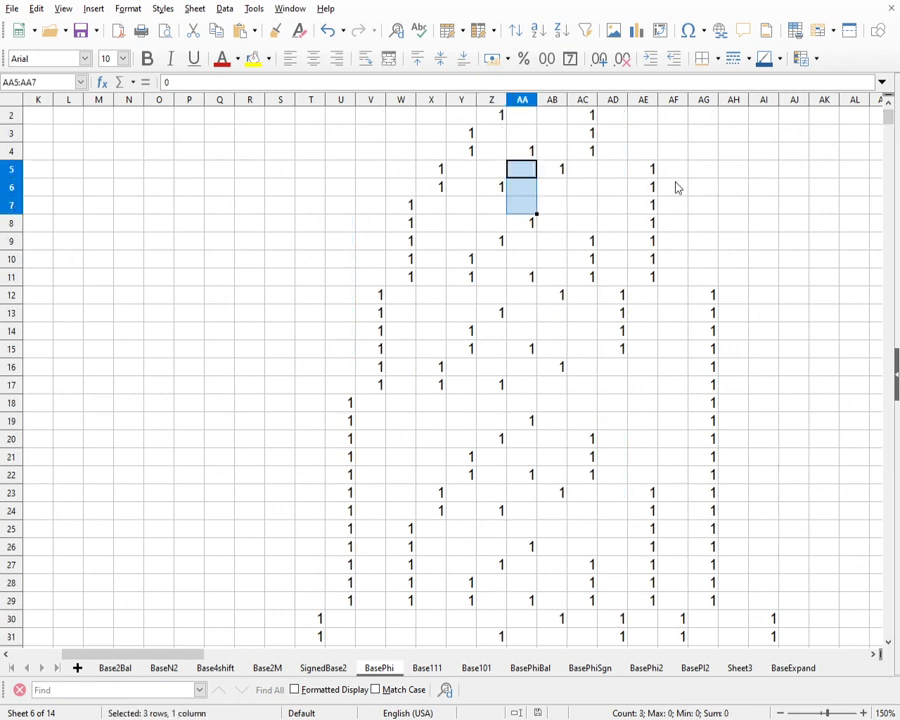
{"action": "scroll", "coordinate": [530, 170], "scroll_direction": "down", "scroll_amount": 1}
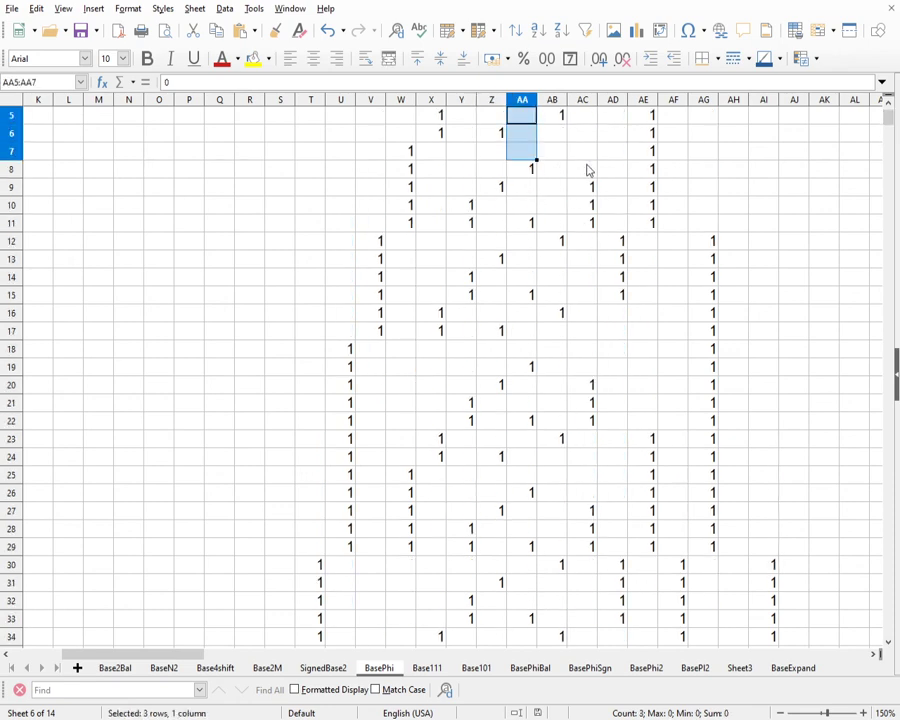
{"action": "scroll", "coordinate": [565, 175], "scroll_direction": "up", "scroll_amount": 1}
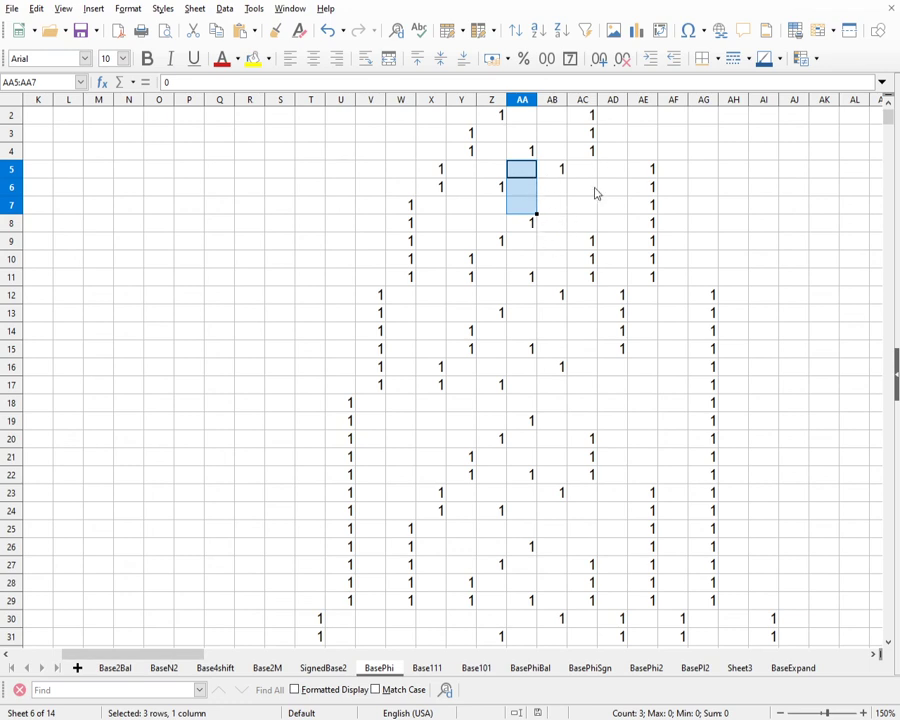
- Select the first two gaps between the 1s in column AC, AC5:AC8 and then AC12:AC19, to compare their lengths
{"action": "scroll", "coordinate": [593, 180], "scroll_direction": "up", "scroll_amount": 1}
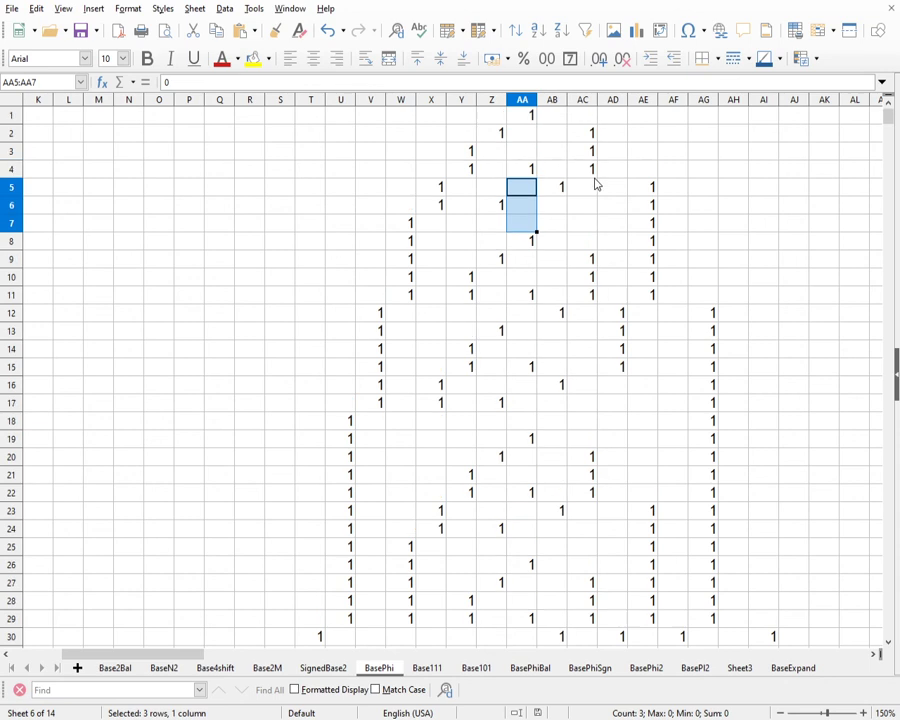
{"action": "left_click_drag", "start_coordinate": [586, 192], "coordinate": [587, 231]}
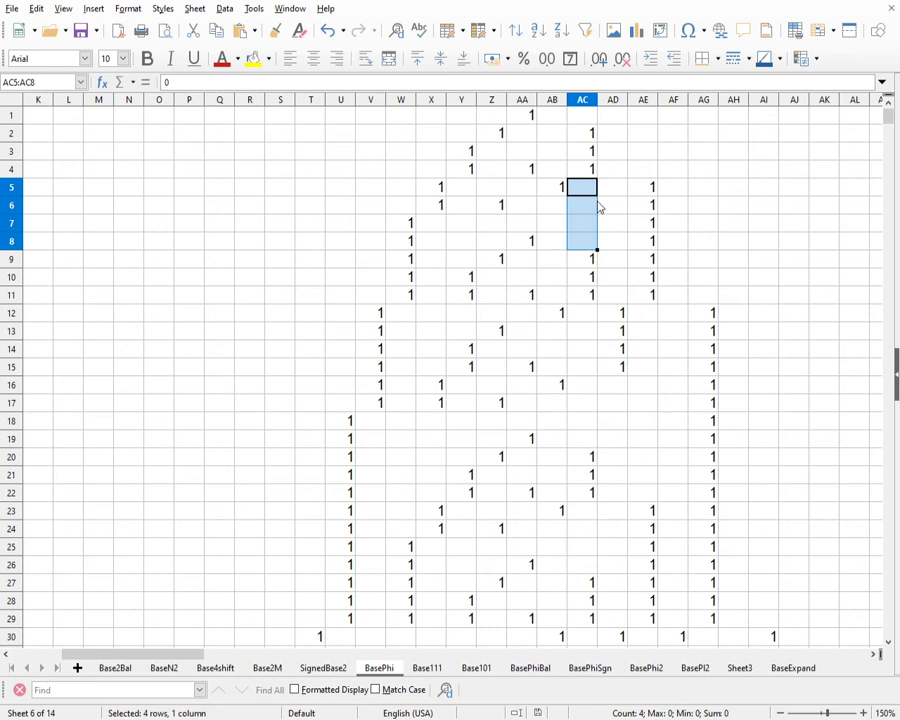
{"action": "left_click", "coordinate": [592, 314]}
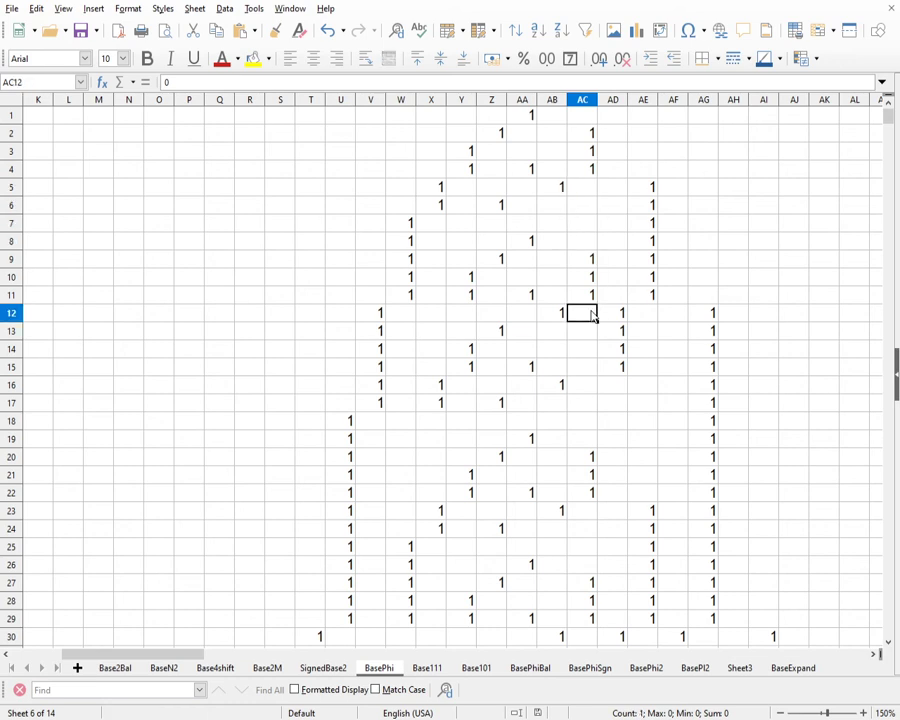
{"action": "left_click_drag", "start_coordinate": [592, 314], "coordinate": [599, 444]}
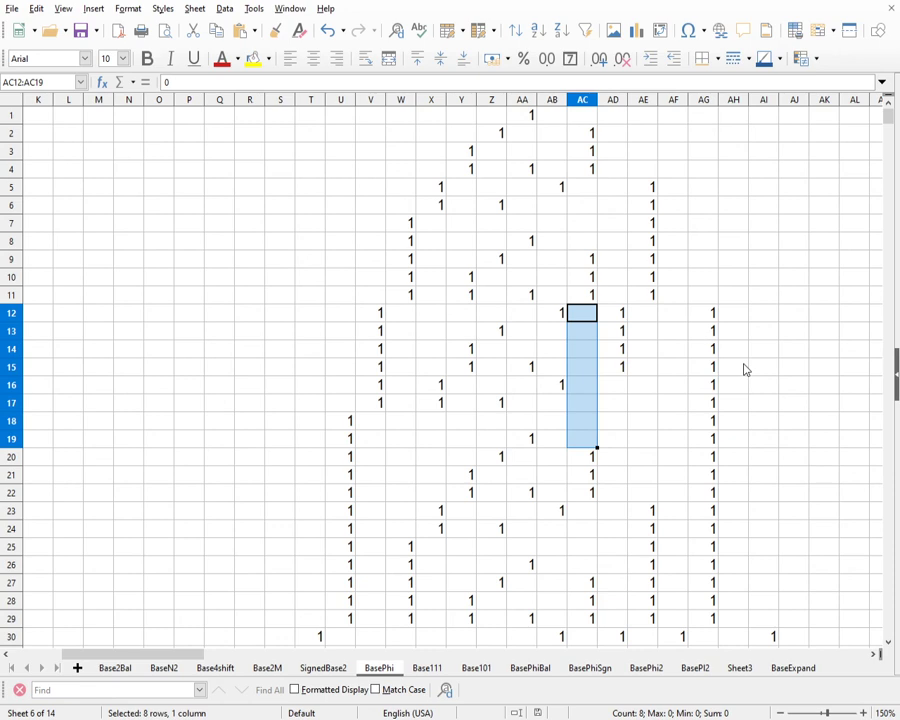
- Select the next two gaps further down column AC, AC23:AC26 and then AC30:AC37, to compare their lengths
{"action": "scroll", "coordinate": [744, 370], "scroll_direction": "down", "scroll_amount": 3}
{"action": "left_click_drag", "start_coordinate": [592, 350], "coordinate": [591, 407]}
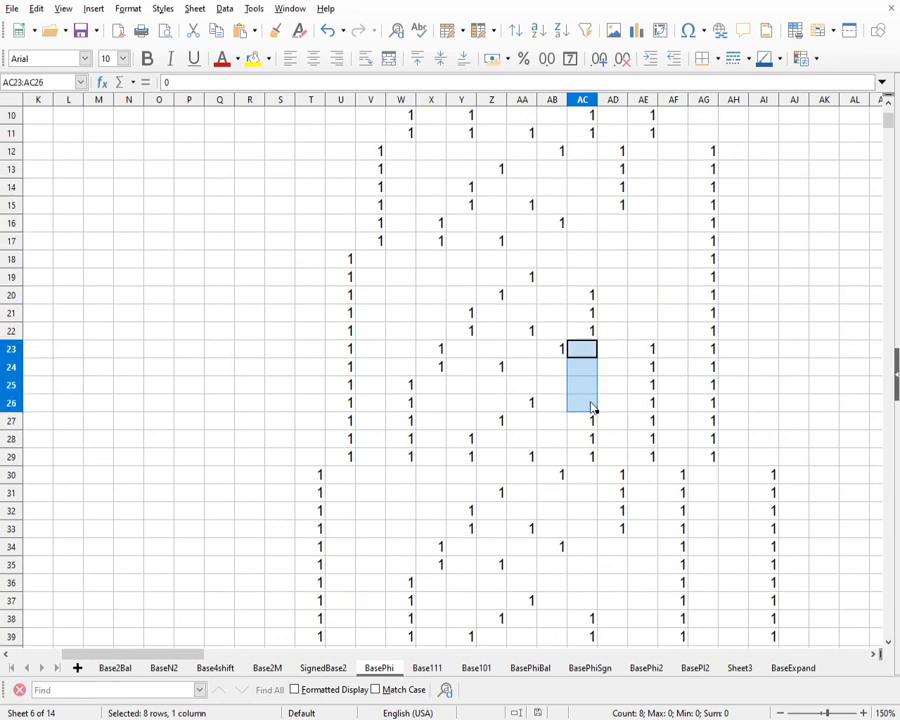
{"action": "scroll", "coordinate": [591, 407], "scroll_direction": "down", "scroll_amount": 3}
{"action": "left_click_drag", "start_coordinate": [592, 318], "coordinate": [595, 440]}
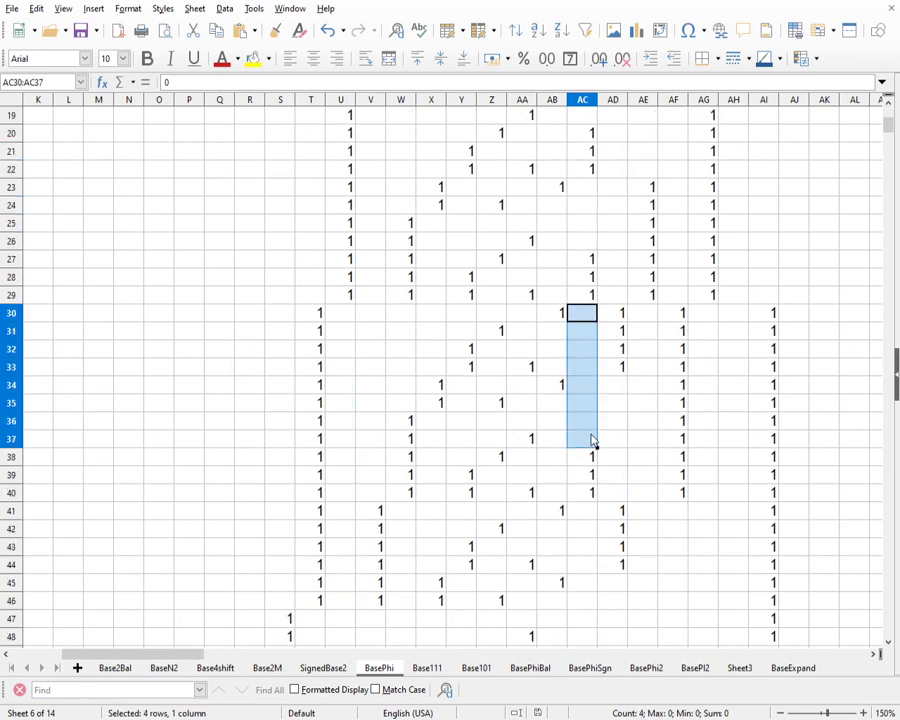
- Review the gaps in column AC from the first rows down, and select the gap AC41:AC48
{"action": "scroll", "coordinate": [640, 390], "scroll_direction": "down", "scroll_amount": 2}
{"action": "scroll", "coordinate": [641, 207], "scroll_direction": "up", "scroll_amount": 6}
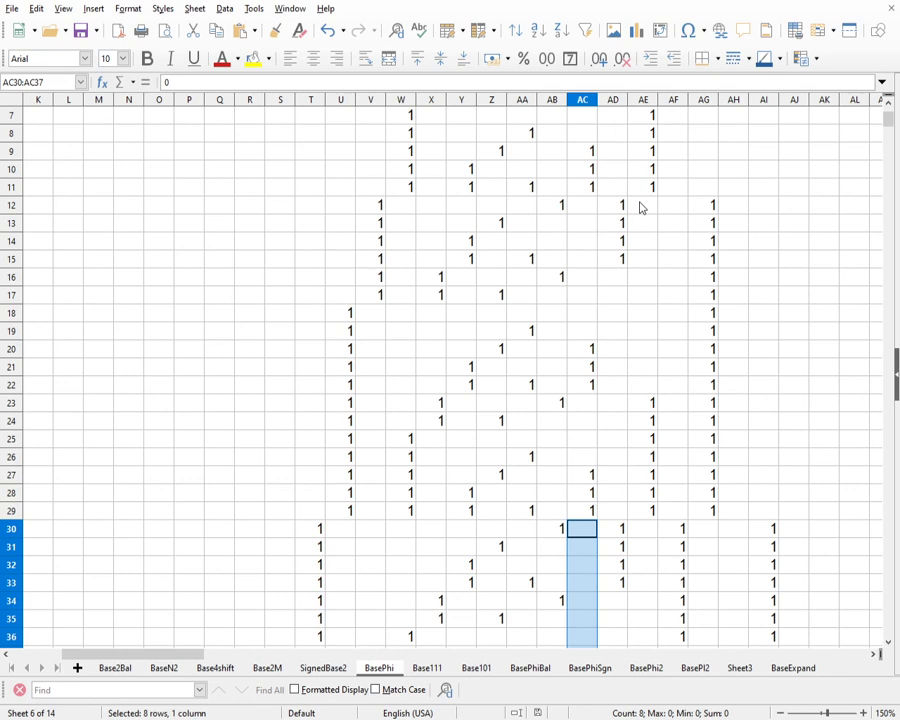
{"action": "scroll", "coordinate": [618, 170], "scroll_direction": "up", "scroll_amount": 2}
{"action": "scroll", "coordinate": [618, 176], "scroll_direction": "down", "scroll_amount": 9}
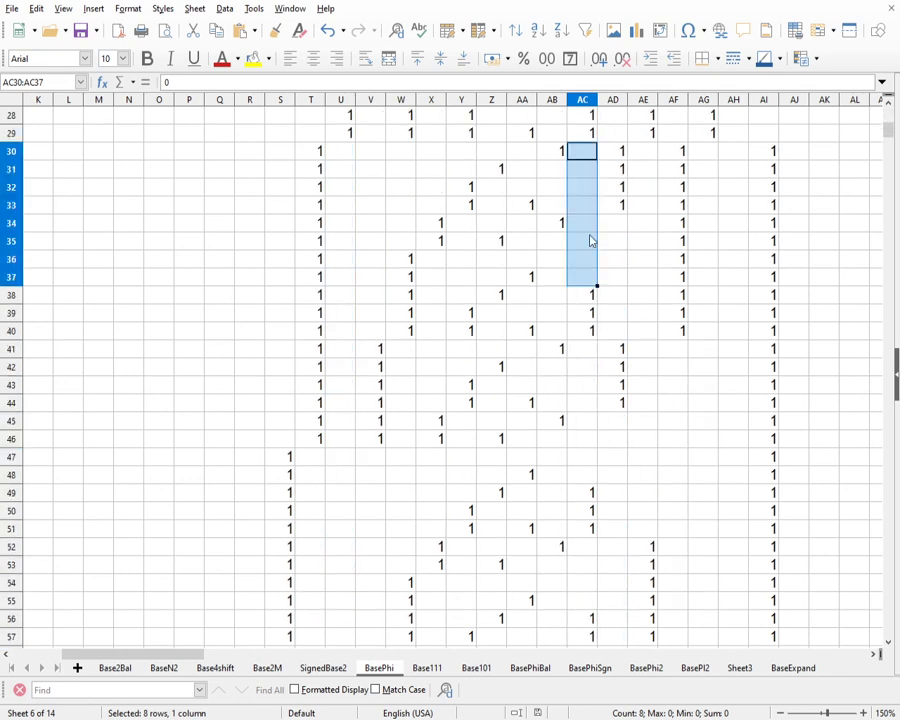
{"action": "left_click_drag", "start_coordinate": [591, 354], "coordinate": [587, 474]}
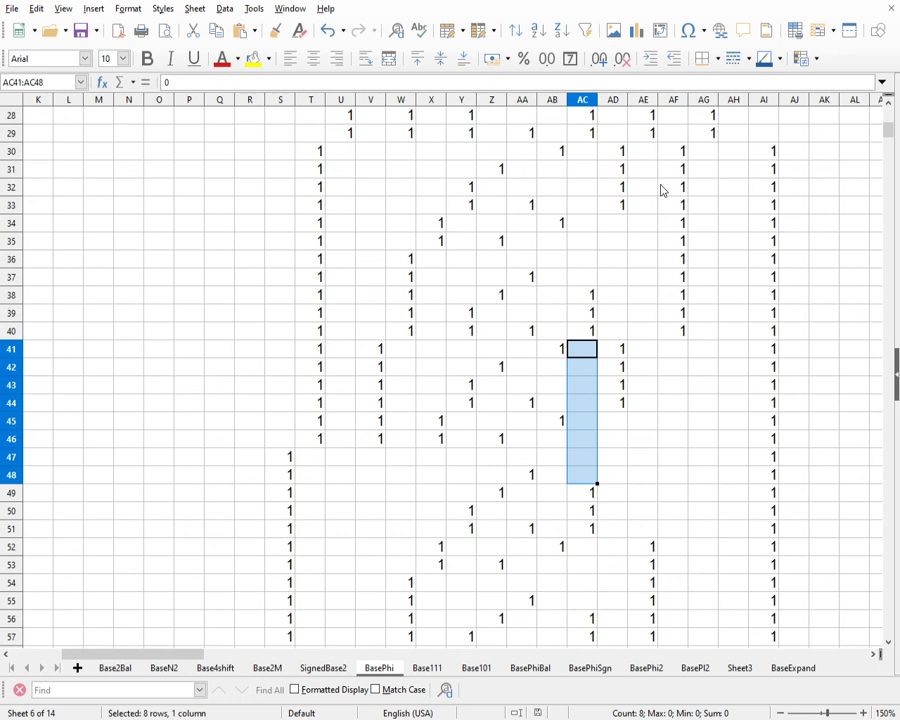
- Look over the runs above and below the AC41:AC48 gap, and select that gap again to recheck its length
{"action": "scroll", "coordinate": [660, 190], "scroll_direction": "down", "scroll_amount": 4}
{"action": "scroll", "coordinate": [660, 190], "scroll_direction": "up", "scroll_amount": 4}
{"action": "scroll", "coordinate": [660, 190], "scroll_direction": "up", "scroll_amount": 9}
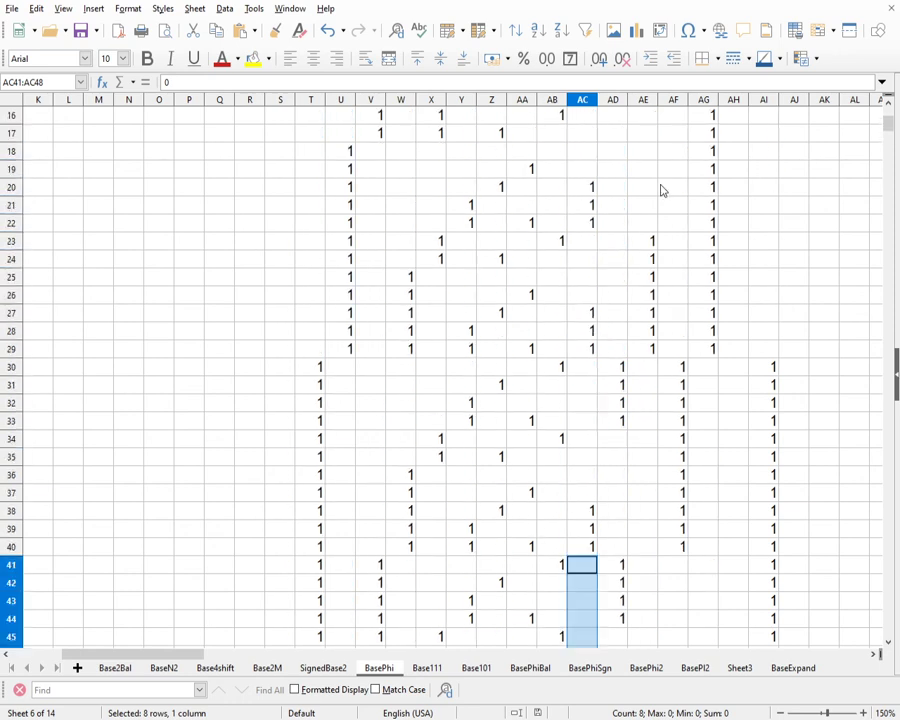
{"action": "scroll", "coordinate": [660, 190], "scroll_direction": "down", "scroll_amount": 5}
{"action": "scroll", "coordinate": [660, 190], "scroll_direction": "down", "scroll_amount": 6}
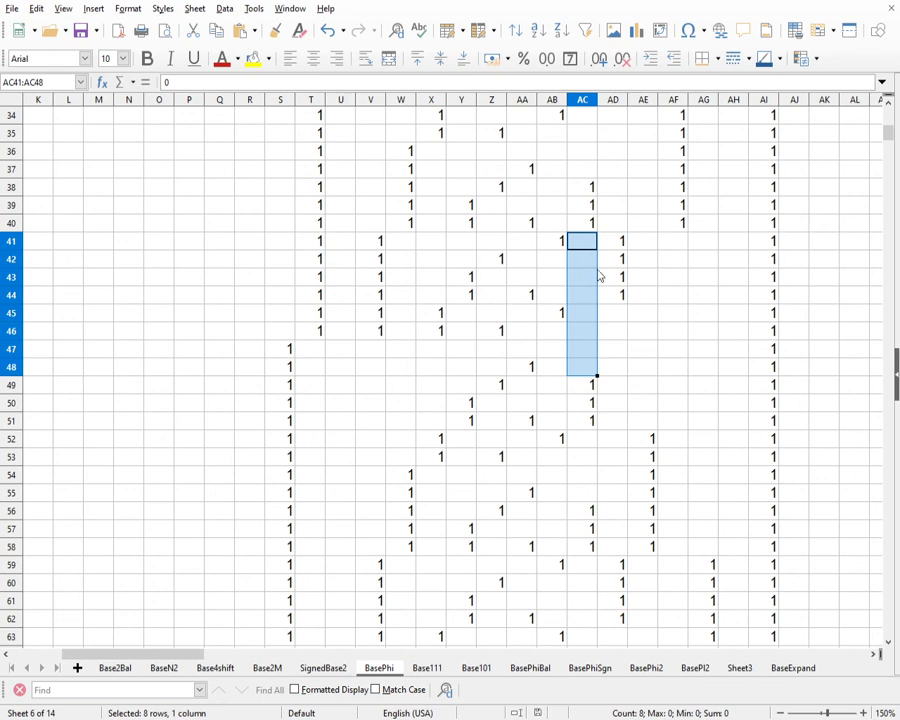
{"action": "left_click", "coordinate": [617, 227]}
{"action": "left_click_drag", "start_coordinate": [585, 245], "coordinate": [587, 366]}
- Select the gap between the 1s in column AD, AD34:AD40, to examine its length
{"action": "scroll", "coordinate": [627, 219], "scroll_direction": "up", "scroll_amount": 3}
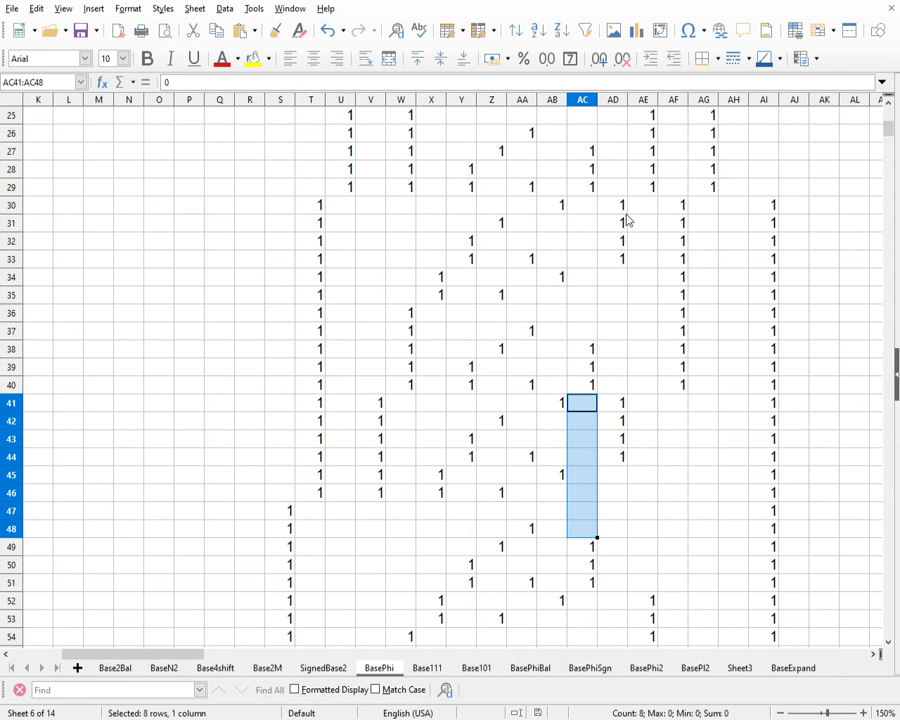
{"action": "scroll", "coordinate": [627, 219], "scroll_direction": "down", "scroll_amount": 3}
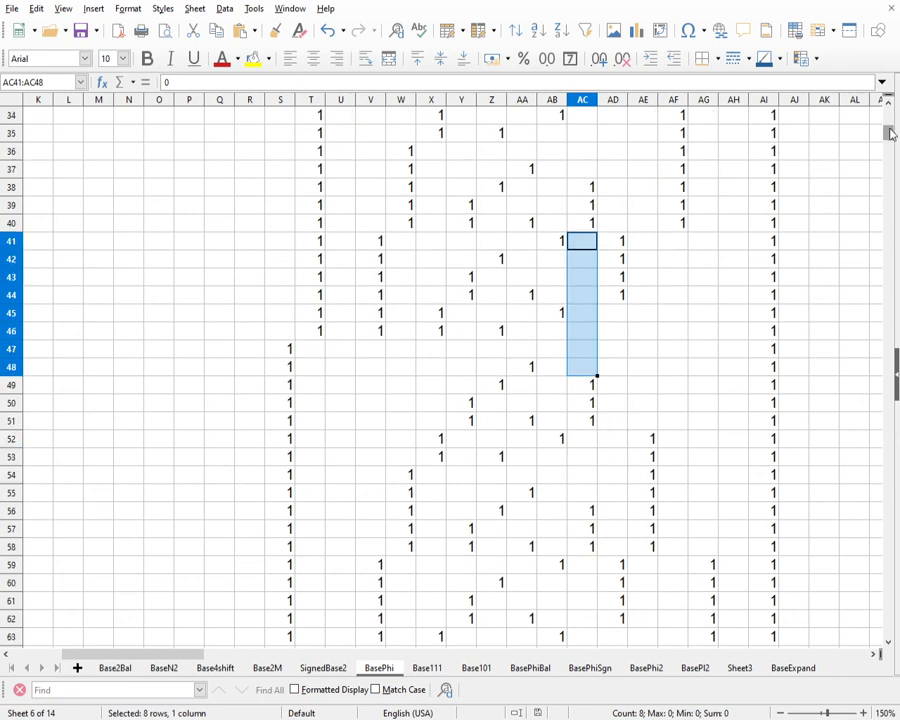
{"action": "mouse_move", "coordinate": [889, 133]}
{"action": "left_mouse_down"}
{"action": "mouse_move", "coordinate": [889, 120]}
{"action": "mouse_move", "coordinate": [891, 128]}
{"action": "left_mouse_up"}
{"action": "left_click_drag", "start_coordinate": [620, 314], "coordinate": [622, 421]}
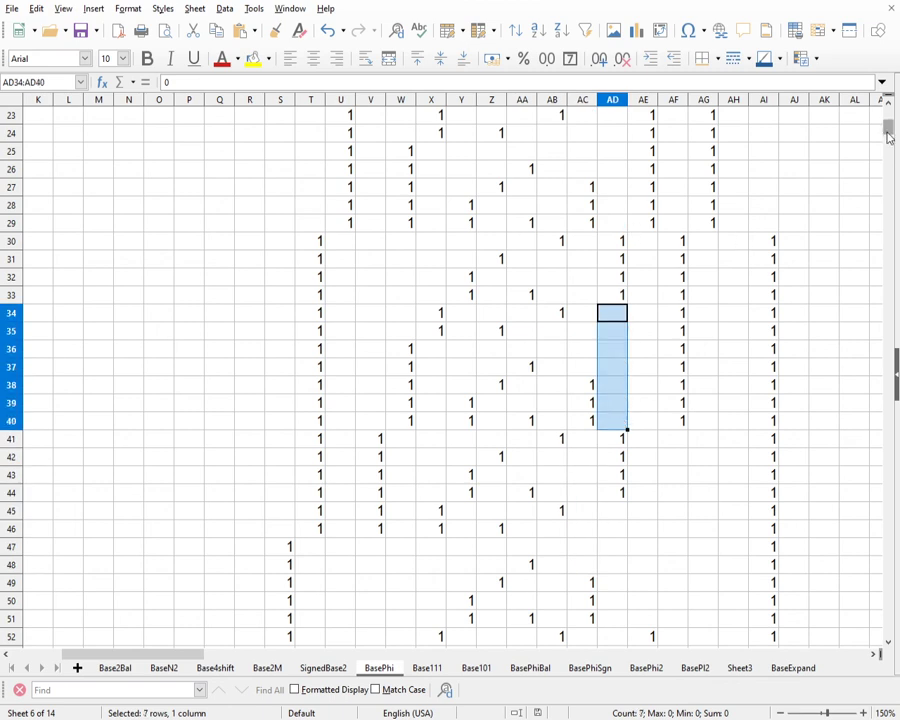
- Select the gaps near the start of columns Z and Y, Z3:Z5, Z7:Z8 and then Y5:Y9, to compare their lengths
{"action": "left_click_drag", "start_coordinate": [888, 124], "coordinate": [888, 116]}
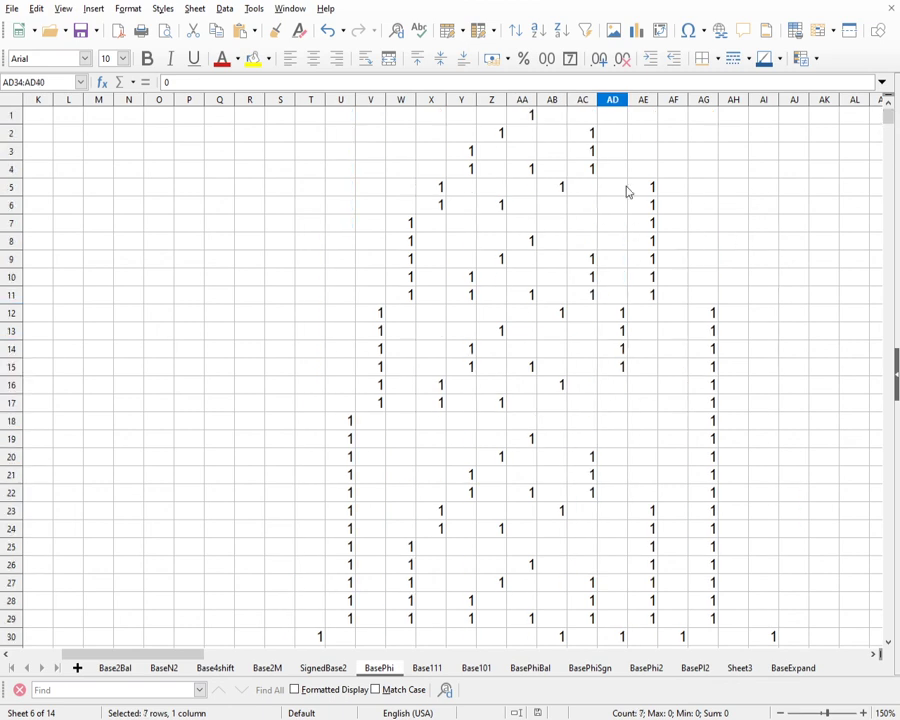
{"action": "scroll", "coordinate": [770, 179], "scroll_direction": "down", "scroll_amount": 3}
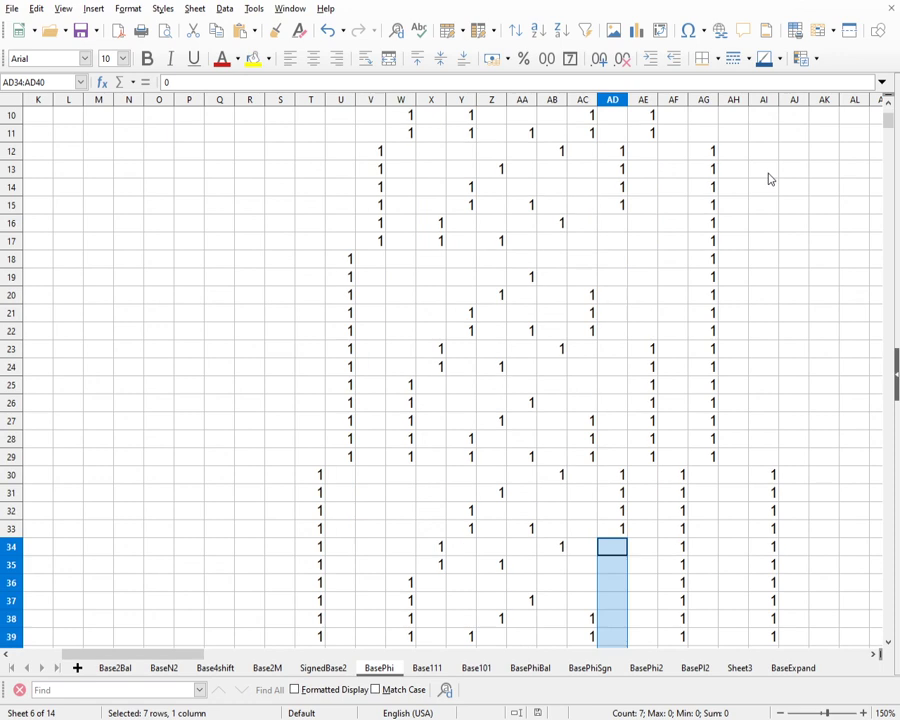
{"action": "scroll", "coordinate": [770, 179], "scroll_direction": "up", "scroll_amount": 2}
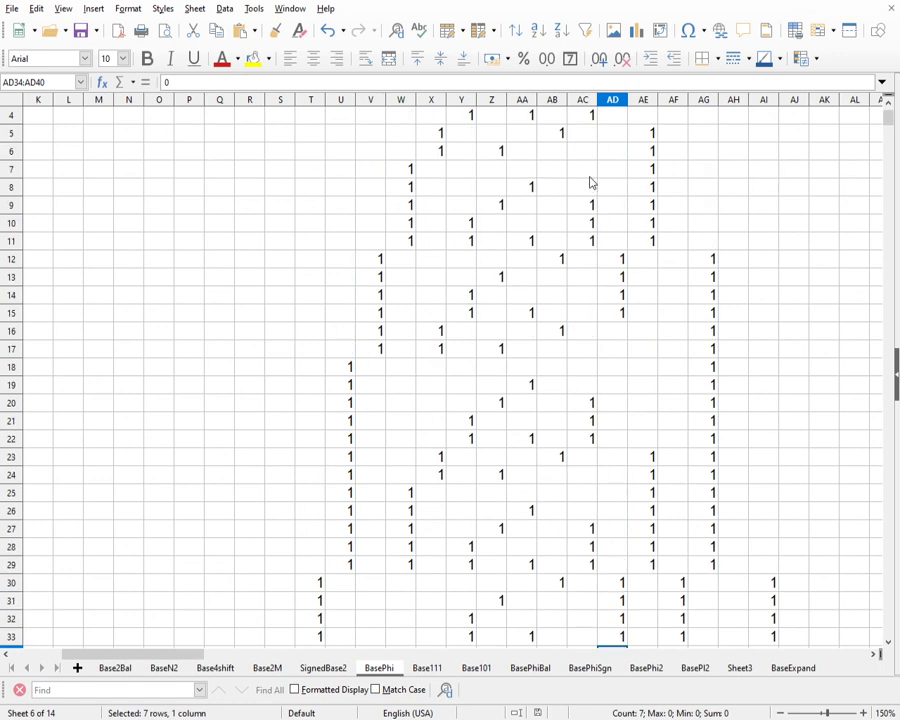
{"action": "scroll", "coordinate": [590, 183], "scroll_direction": "up", "scroll_amount": 1}
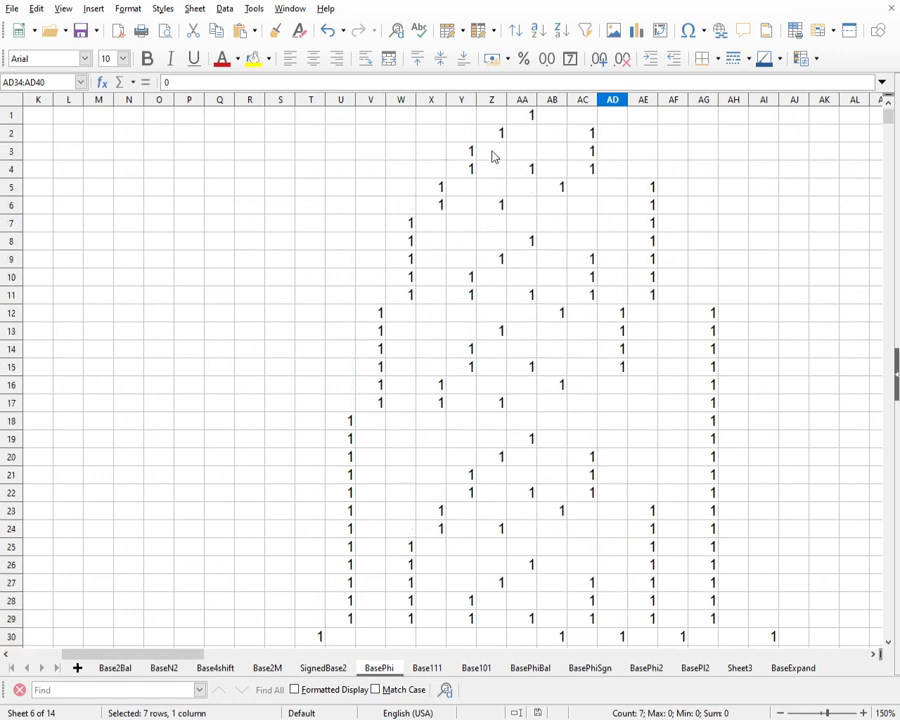
{"action": "left_click_drag", "start_coordinate": [502, 153], "coordinate": [502, 190]}
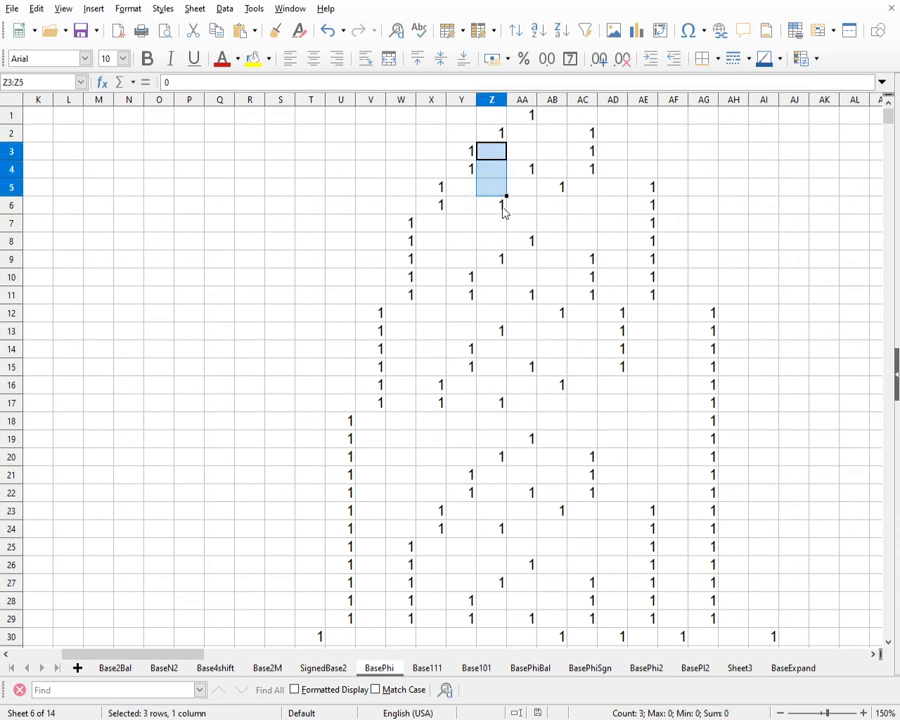
{"action": "left_click_drag", "start_coordinate": [501, 224], "coordinate": [501, 241]}
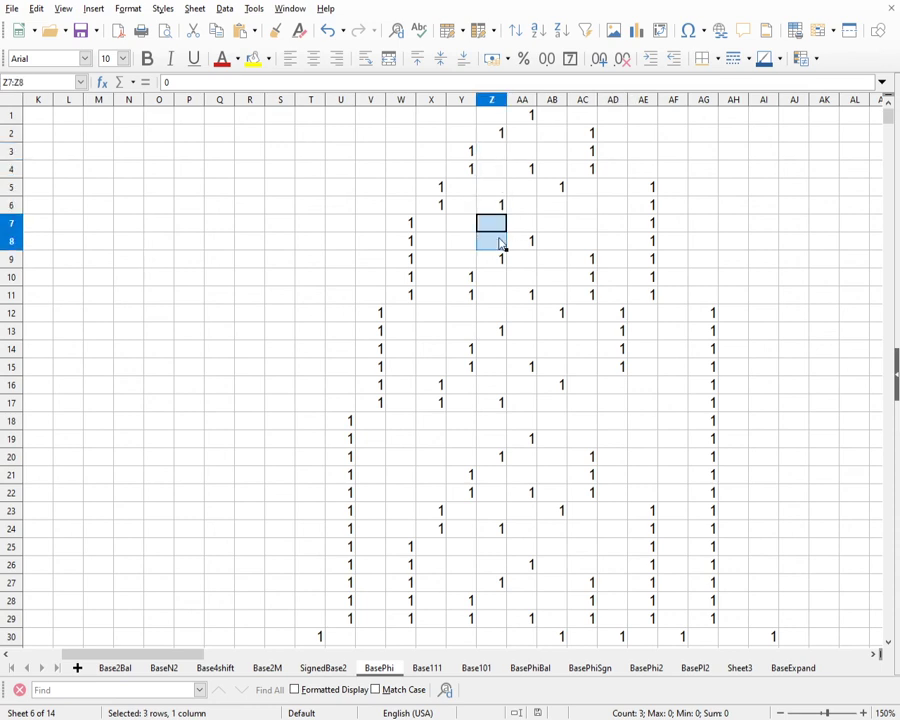
{"action": "left_click", "coordinate": [470, 195]}
{"action": "left_click_drag", "start_coordinate": [471, 195], "coordinate": [474, 260]}
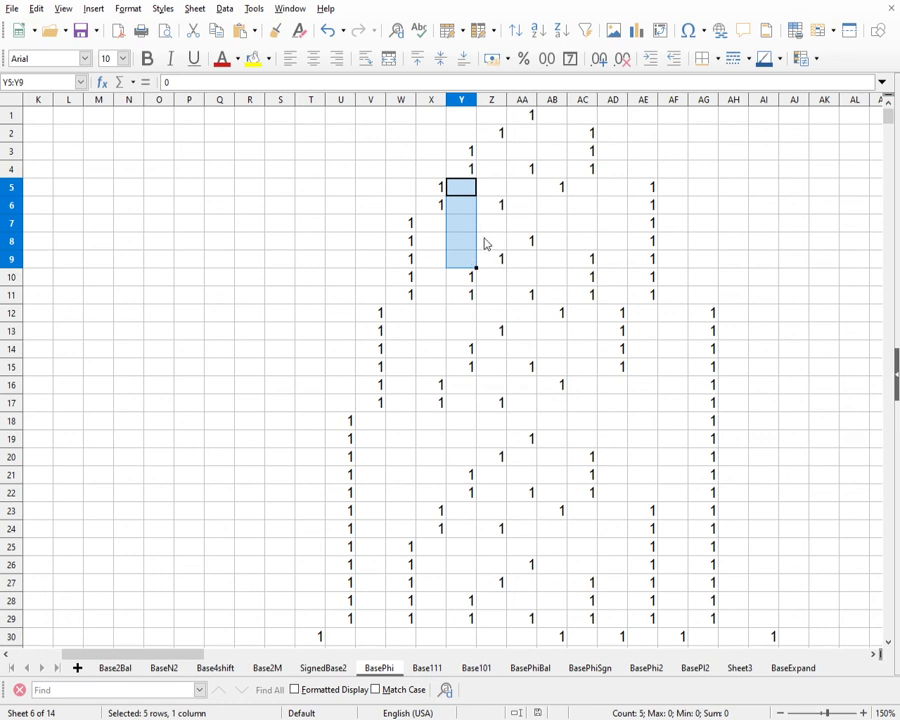
- Select the gaps Y12:Y13 and X7:X15 to compare their lengths, and review the surrounding runs of 1s back up to cell AA1
{"action": "left_click_drag", "start_coordinate": [470, 314], "coordinate": [470, 335]}
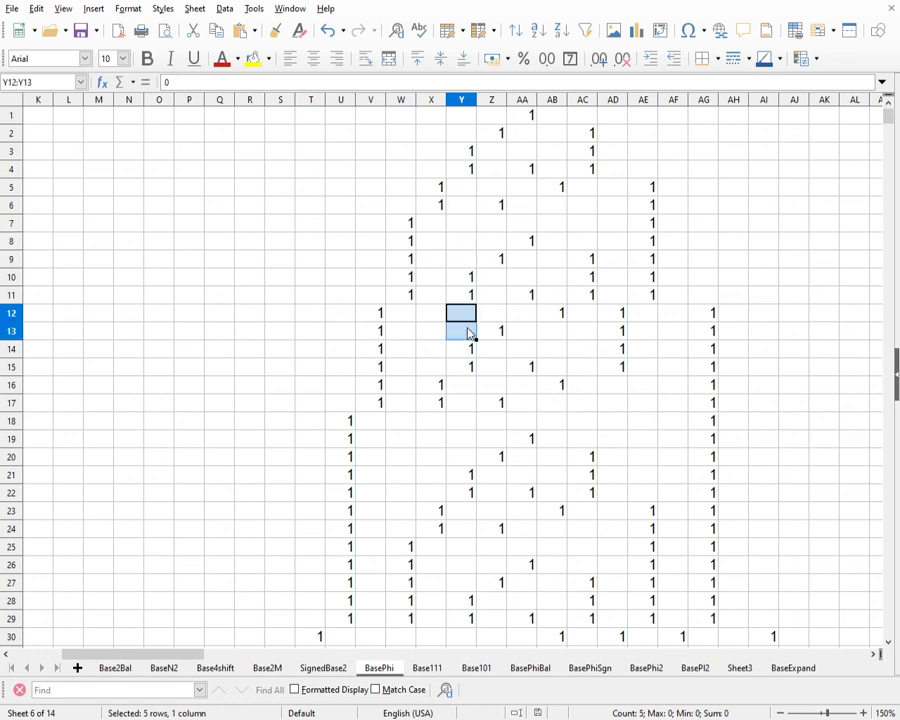
{"action": "left_click_drag", "start_coordinate": [437, 225], "coordinate": [441, 376]}
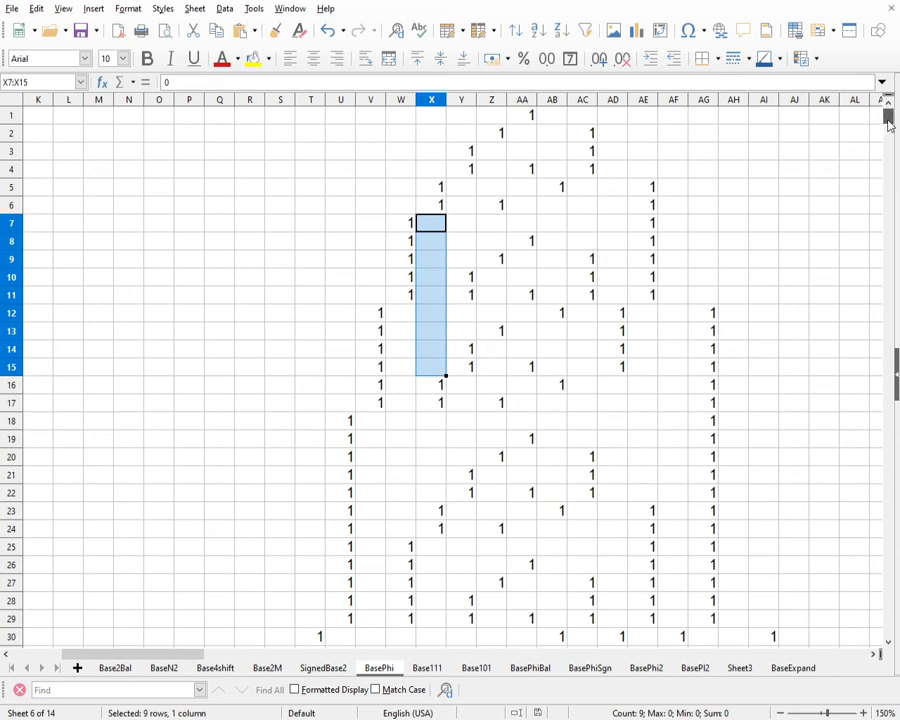
{"action": "left_click_drag", "start_coordinate": [888, 120], "coordinate": [890, 130]}
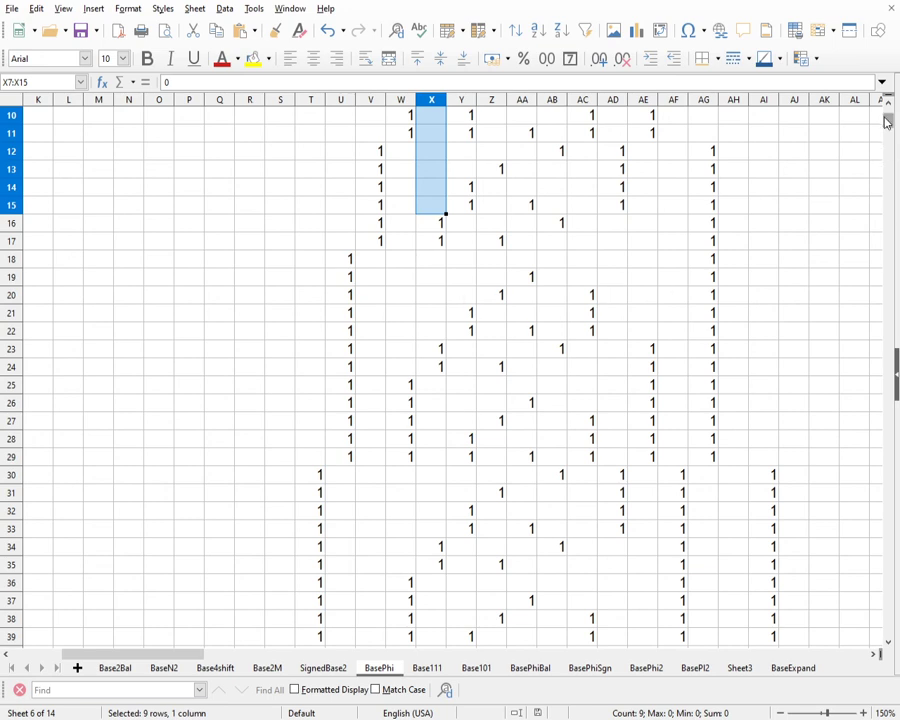
{"action": "left_click_drag", "start_coordinate": [887, 120], "coordinate": [886, 117]}
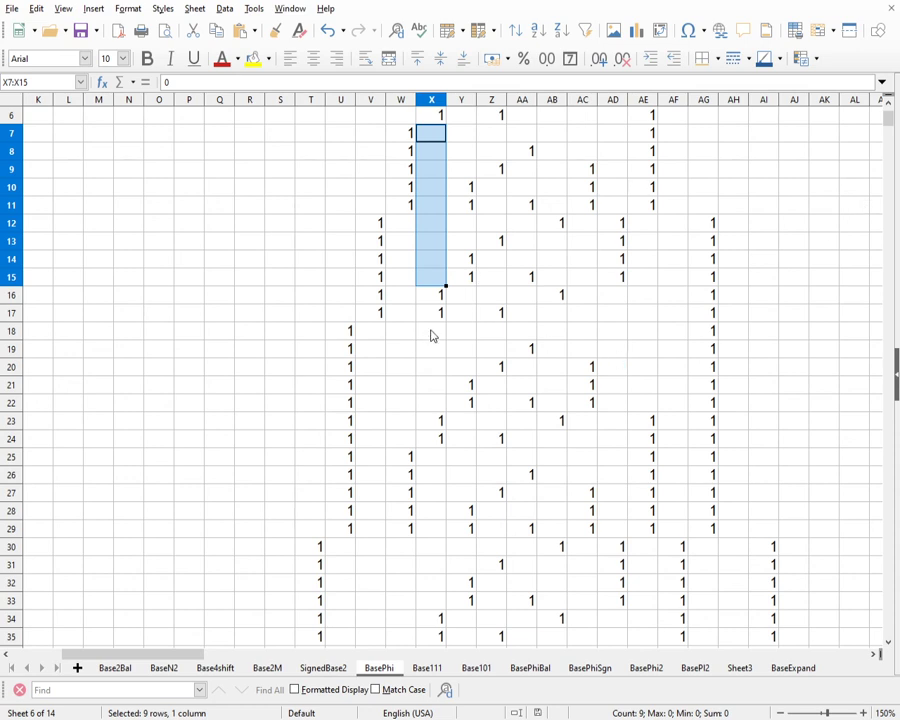
{"action": "scroll", "coordinate": [510, 290], "scroll_direction": "up", "scroll_amount": 2}
{"action": "scroll", "coordinate": [510, 290], "scroll_direction": "down", "scroll_amount": 4}
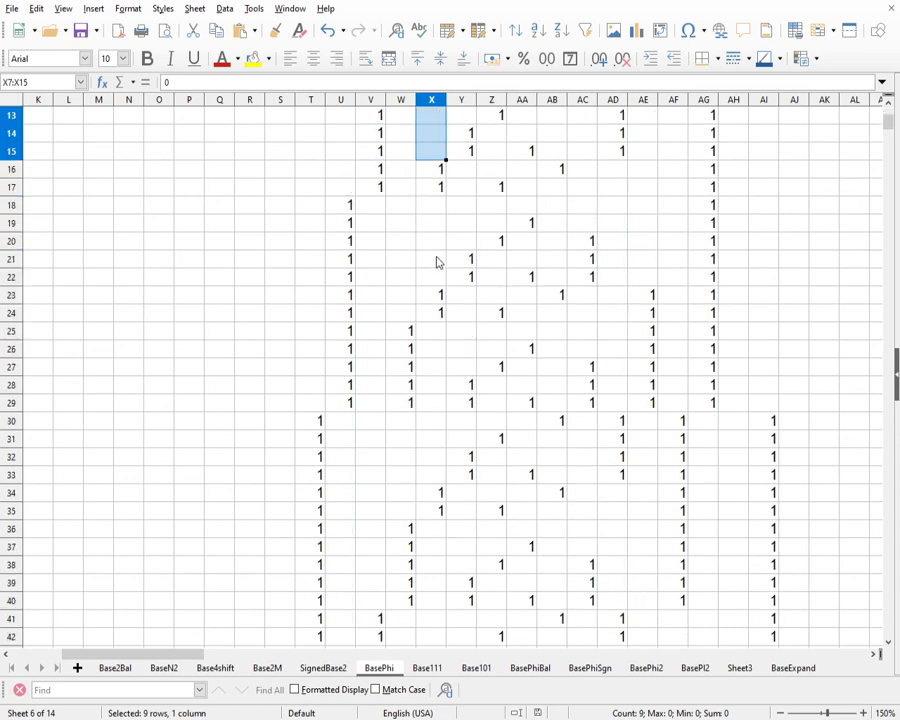
{"action": "scroll", "coordinate": [889, 122], "scroll_direction": "up", "scroll_amount": 4}
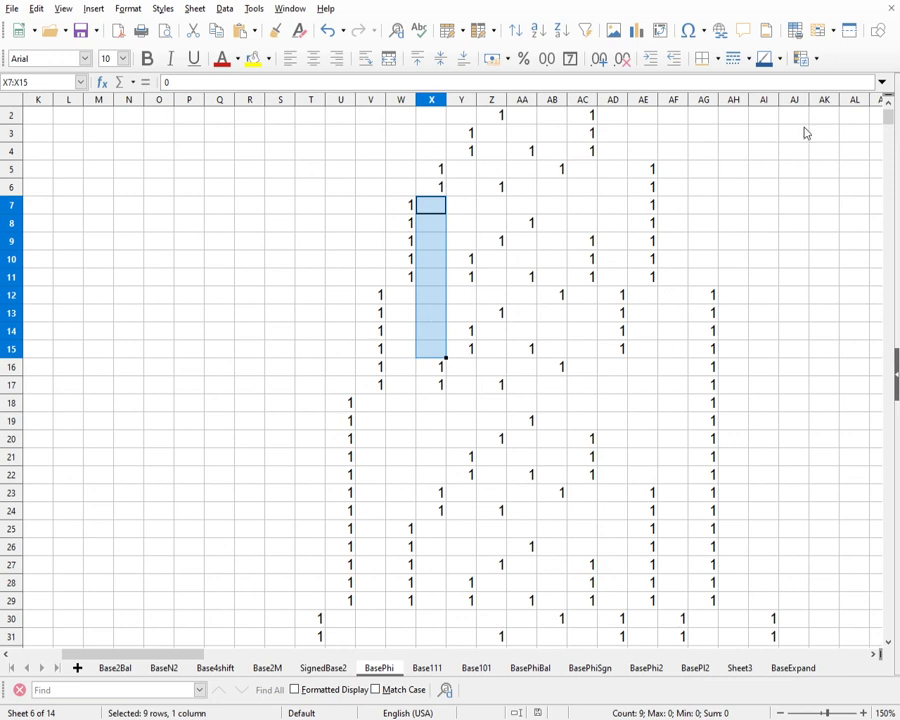
{"action": "scroll", "coordinate": [889, 117], "scroll_direction": "up", "scroll_amount": 1}
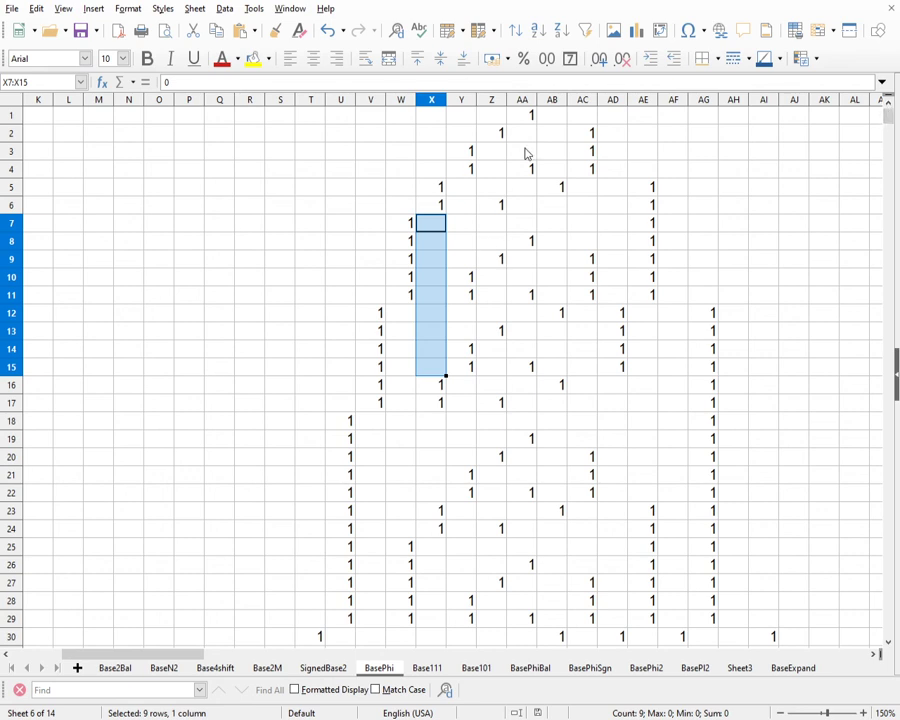
{"action": "left_click", "coordinate": [529, 116]}
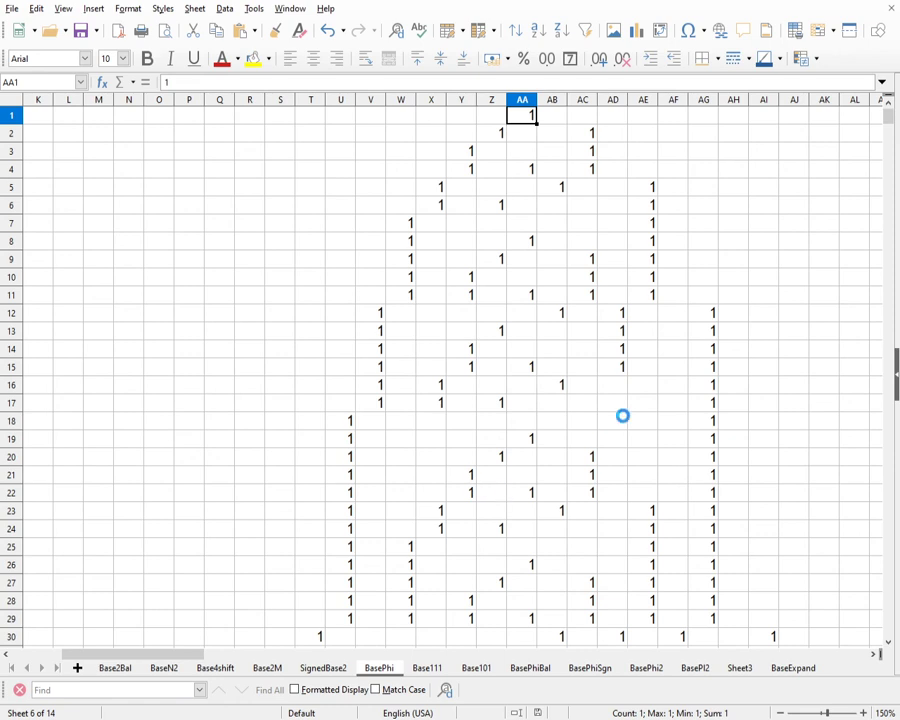
- Insert a new sheet before BasePhi and narrow all of its columns so that about 32 fit in view
{"action": "key", "text": "shift+F11"}
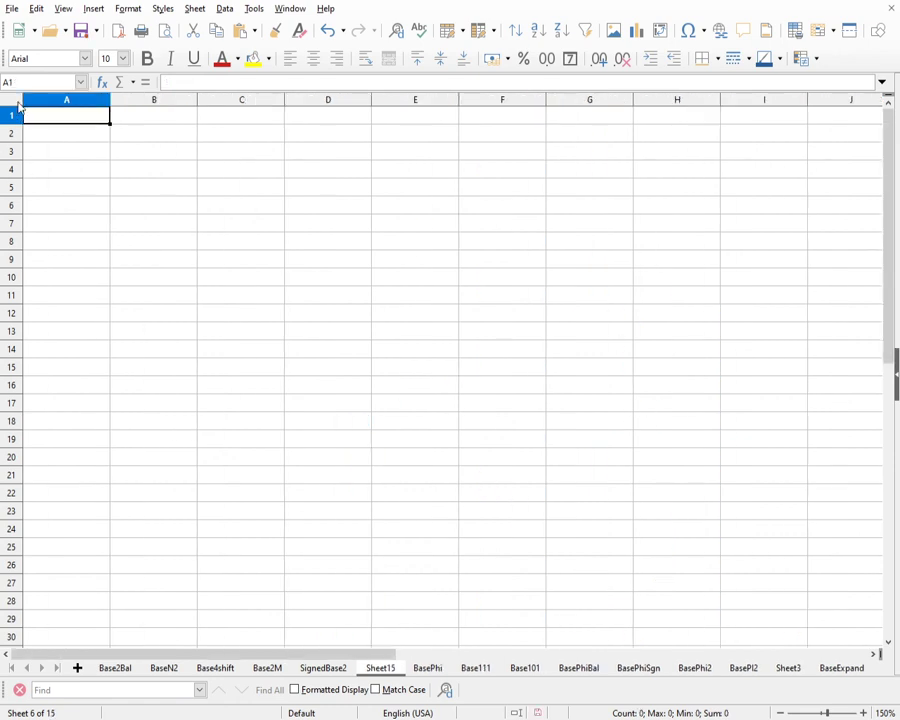
{"action": "left_click", "coordinate": [12, 99]}
{"action": "left_click_drag", "start_coordinate": [110, 100], "coordinate": [49, 105]}
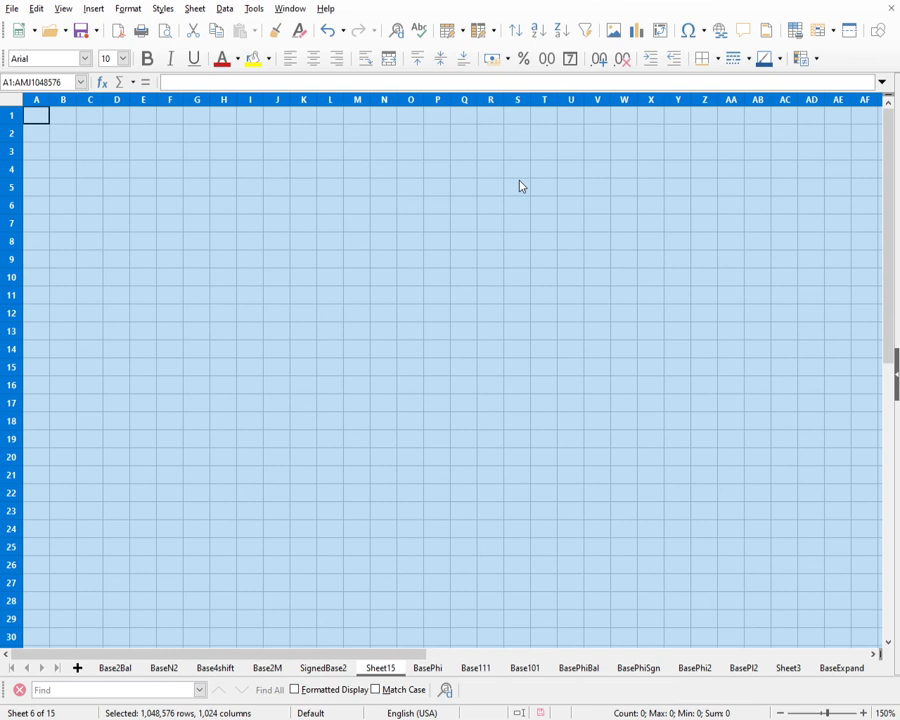
{"action": "left_click", "coordinate": [519, 136]}
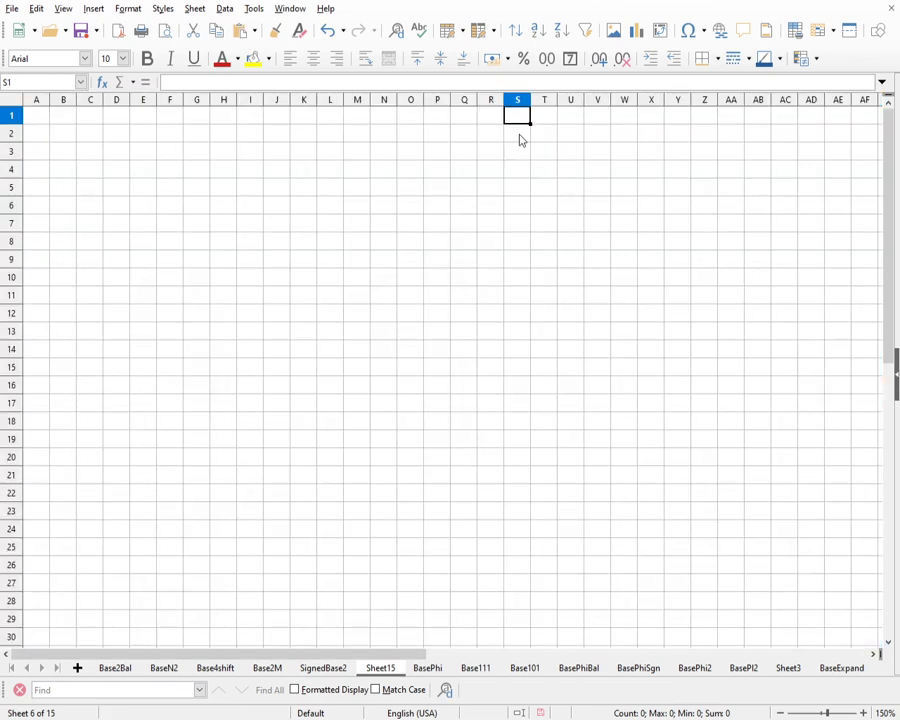
{"action": "left_click", "coordinate": [518, 120]}
{"action": "left_click", "coordinate": [518, 139]}
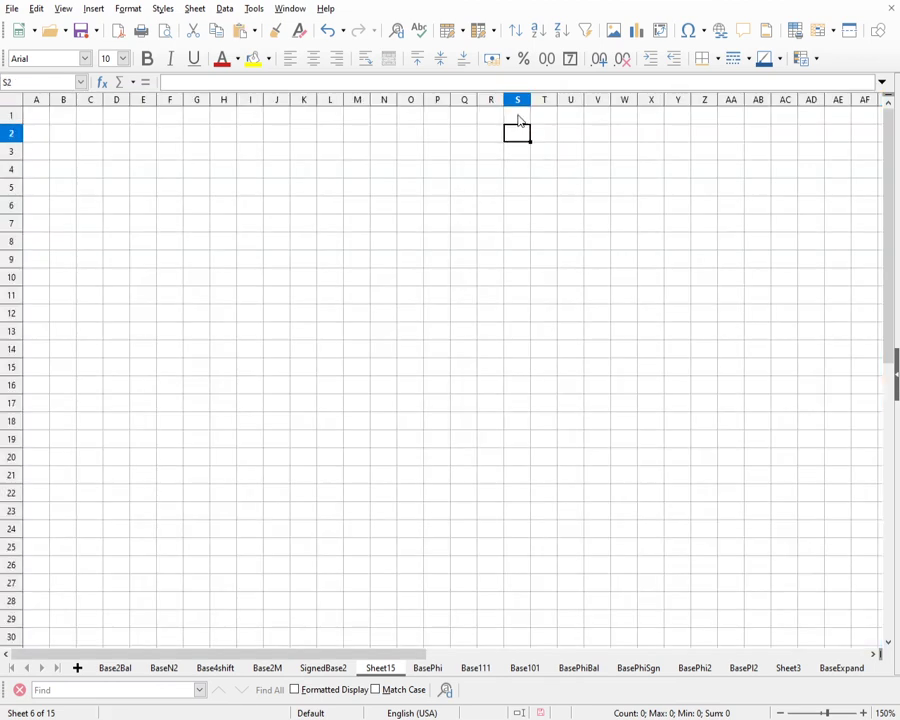
{"action": "left_click", "coordinate": [518, 119]}
{"action": "left_click", "coordinate": [518, 136]}
{"action": "left_click", "coordinate": [515, 118]}
{"action": "left_click", "coordinate": [514, 134]}
{"action": "left_click", "coordinate": [515, 118]}
{"action": "left_click", "coordinate": [516, 137]}
{"action": "left_click", "coordinate": [514, 119]}
{"action": "left_click", "coordinate": [517, 138]}
{"action": "left_click", "coordinate": [514, 120]}
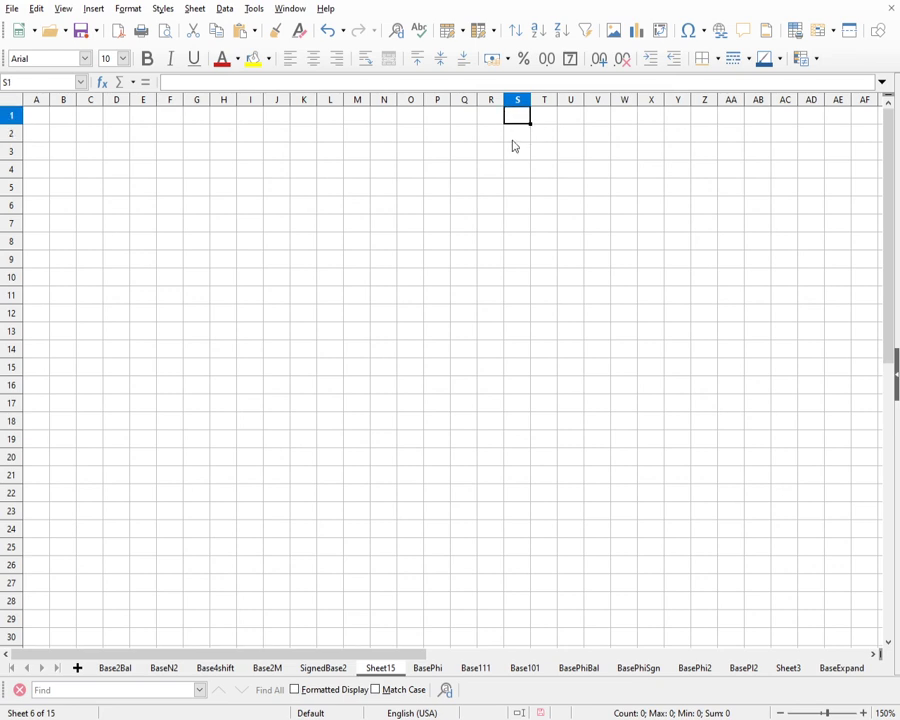
{"action": "left_click", "coordinate": [514, 133]}
{"action": "left_click", "coordinate": [515, 119]}
{"action": "left_click", "coordinate": [514, 133]}
{"action": "left_click", "coordinate": [516, 119]}
{"action": "left_click", "coordinate": [521, 140]}
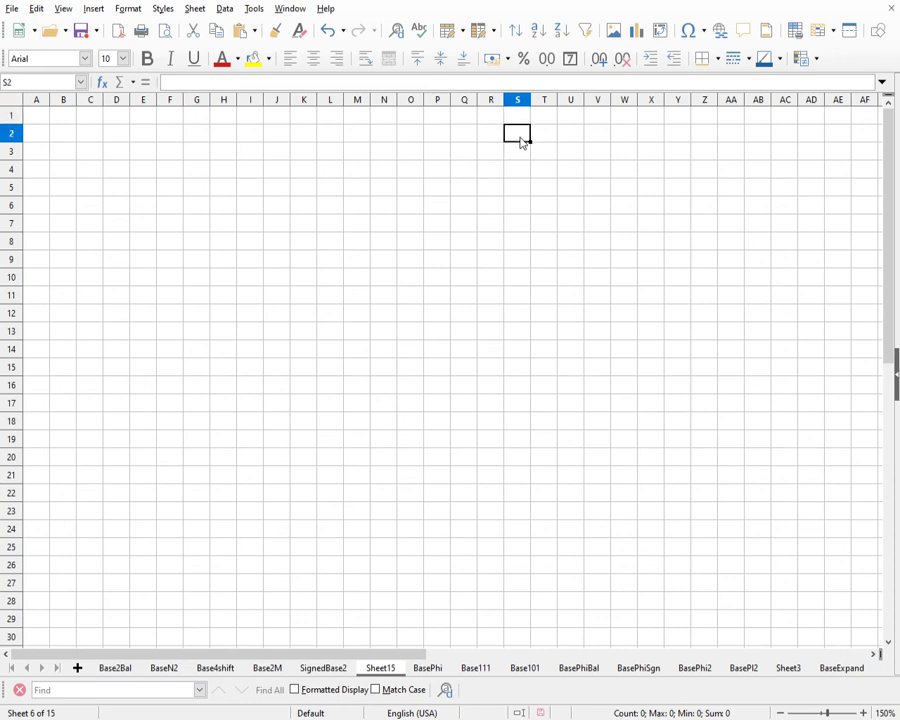
{"action": "left_click", "coordinate": [512, 120]}
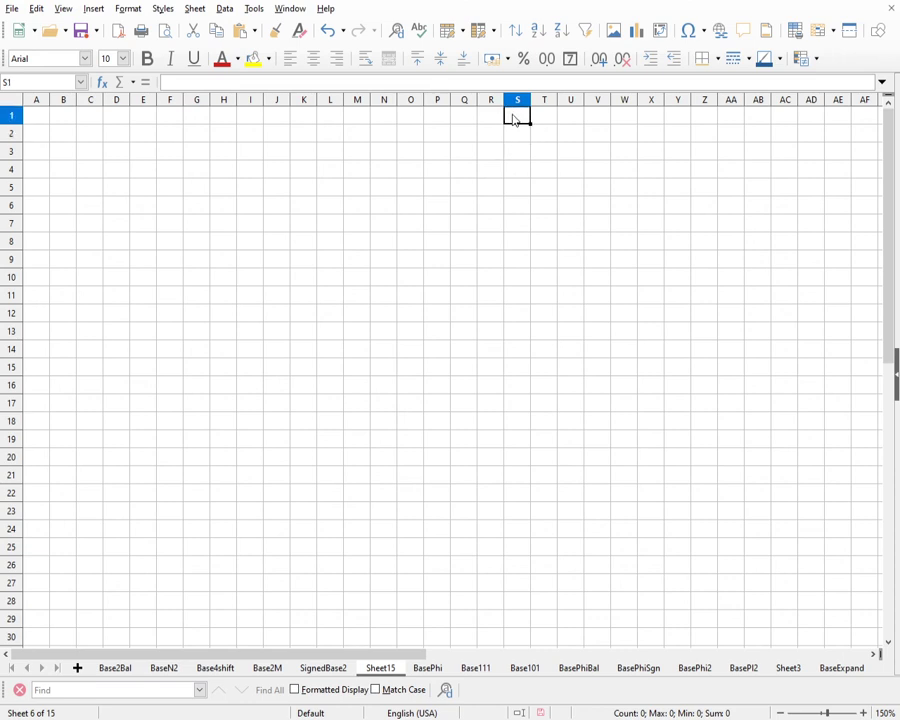
{"action": "left_click", "coordinate": [512, 140]}
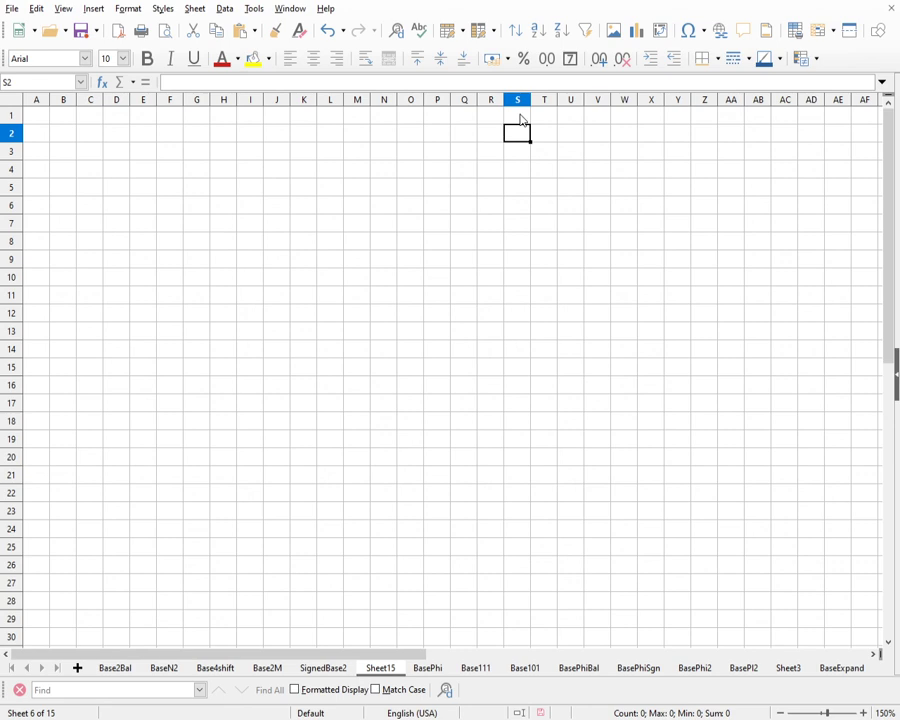
- Enter 1 in cells T3 and T4 of the new sheet, leaving T1 and T2 blank
{"action": "left_click", "coordinate": [540, 121]}
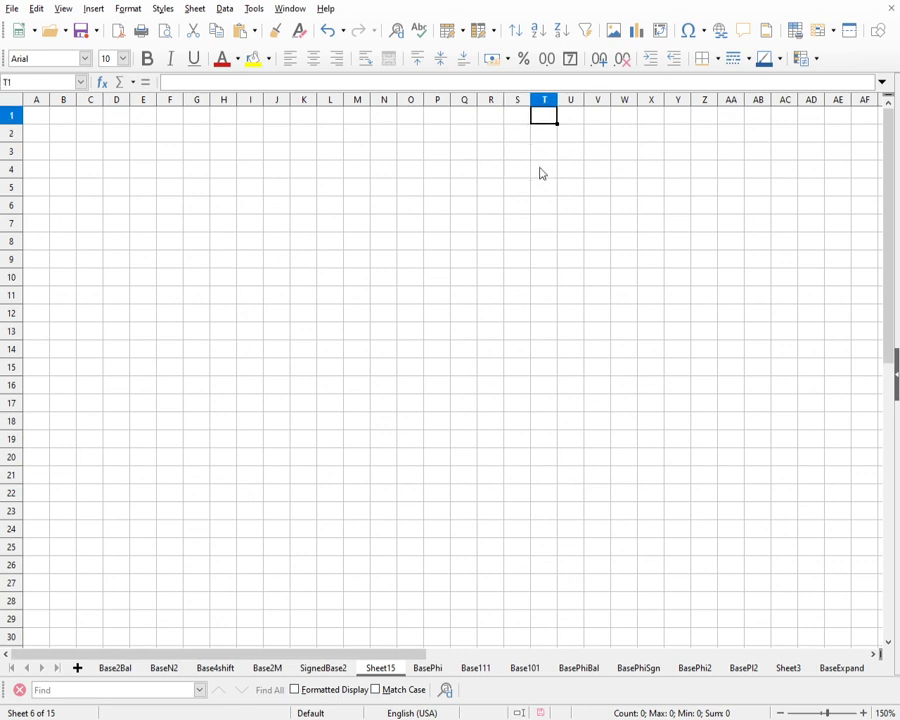
{"action": "left_click", "coordinate": [538, 138]}
{"action": "left_click", "coordinate": [540, 155]}
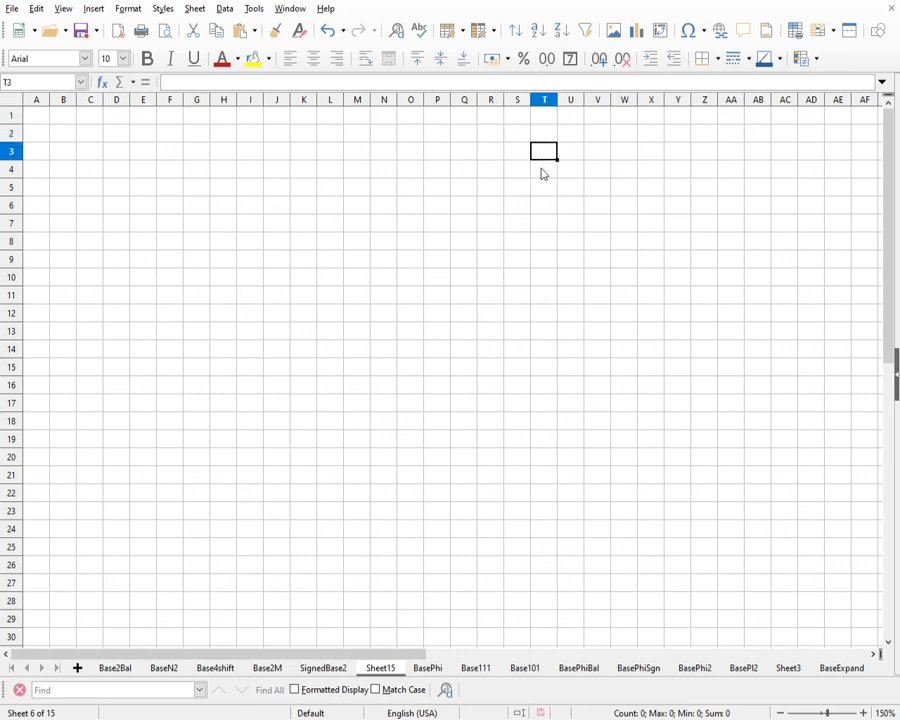
{"action": "type", "text": "1"}
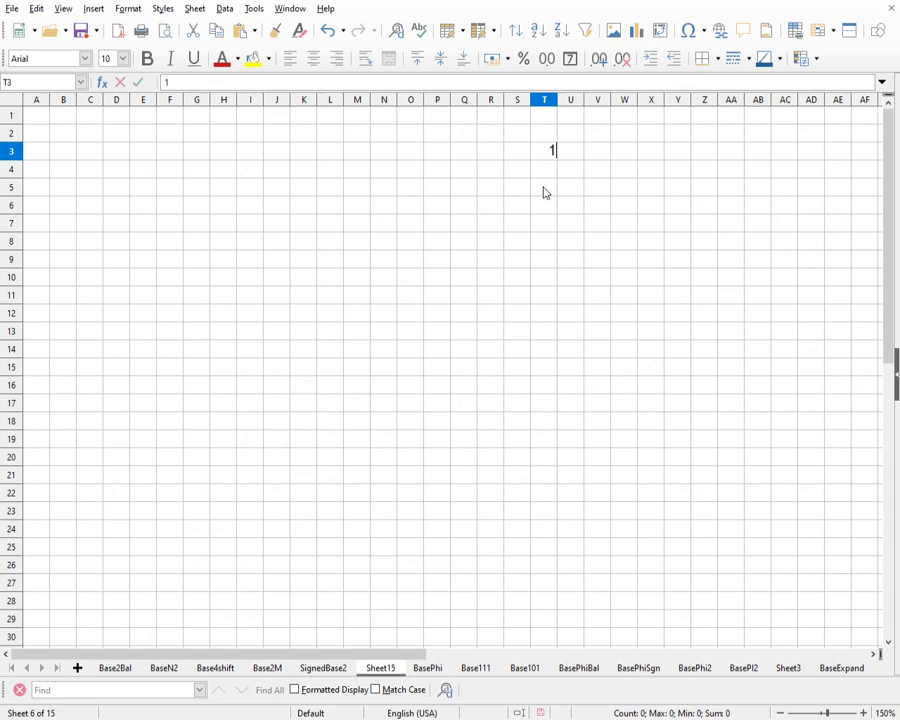
{"action": "key", "text": "Return"}
{"action": "type", "text": "1"}
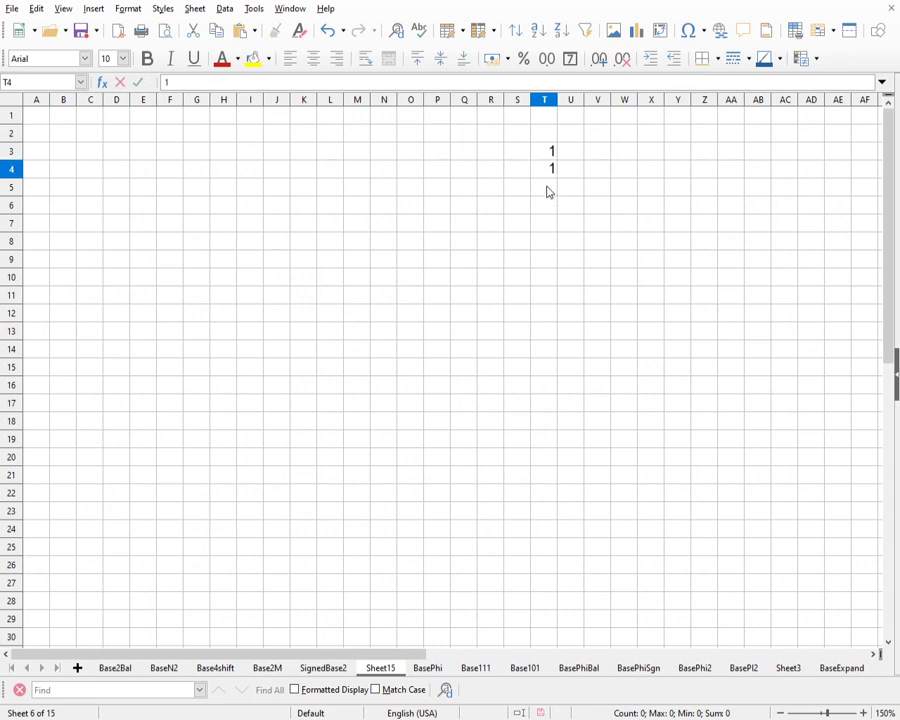
{"action": "key", "text": "Return"}
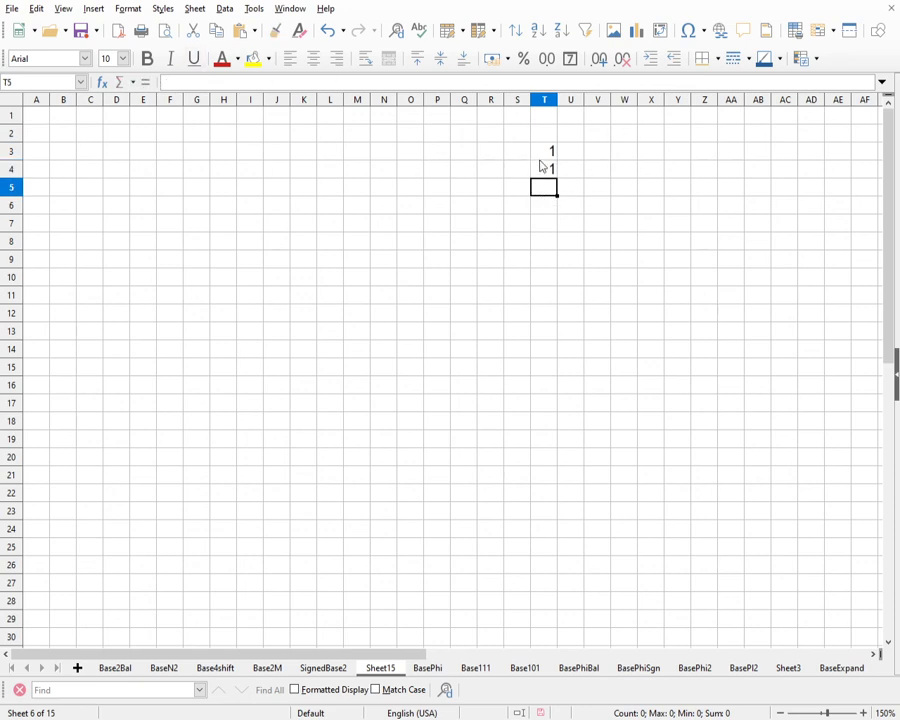
- Enter the formula =SUM(T1:T4) in cell T5 to add the four cells above it
{"action": "left_click_drag", "start_coordinate": [543, 168], "coordinate": [533, 122]}
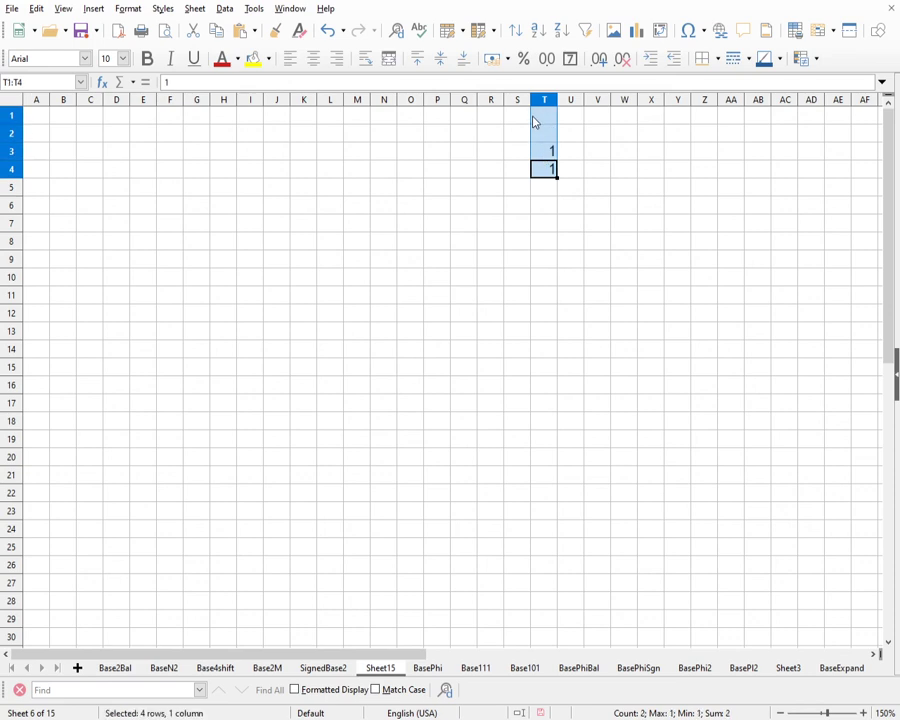
{"action": "left_click", "coordinate": [540, 194]}
{"action": "type", "text": "="}
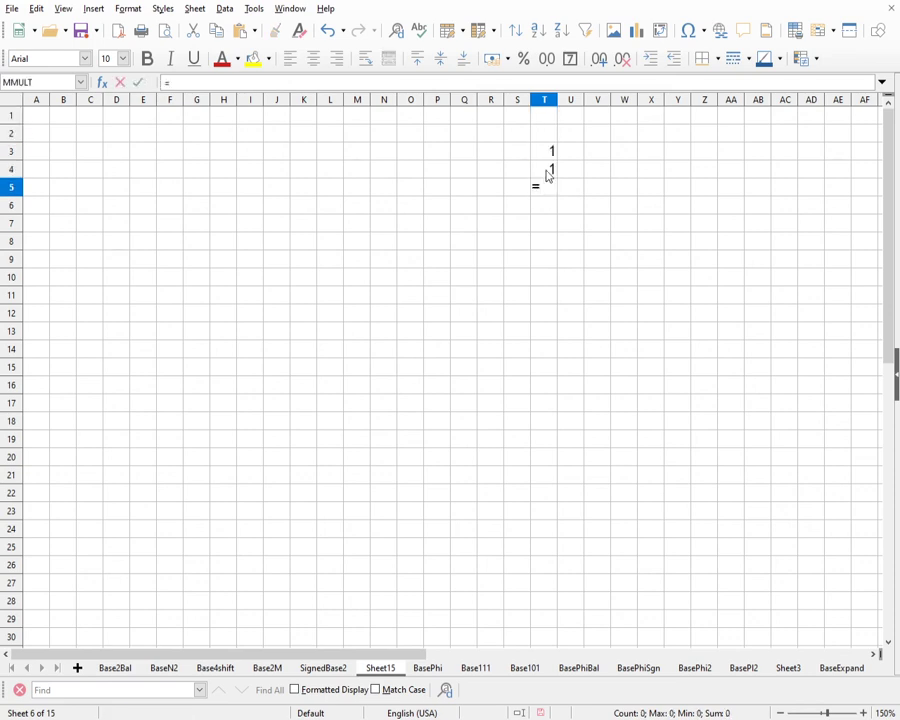
{"action": "left_click_drag", "start_coordinate": [548, 170], "coordinate": [547, 122]}
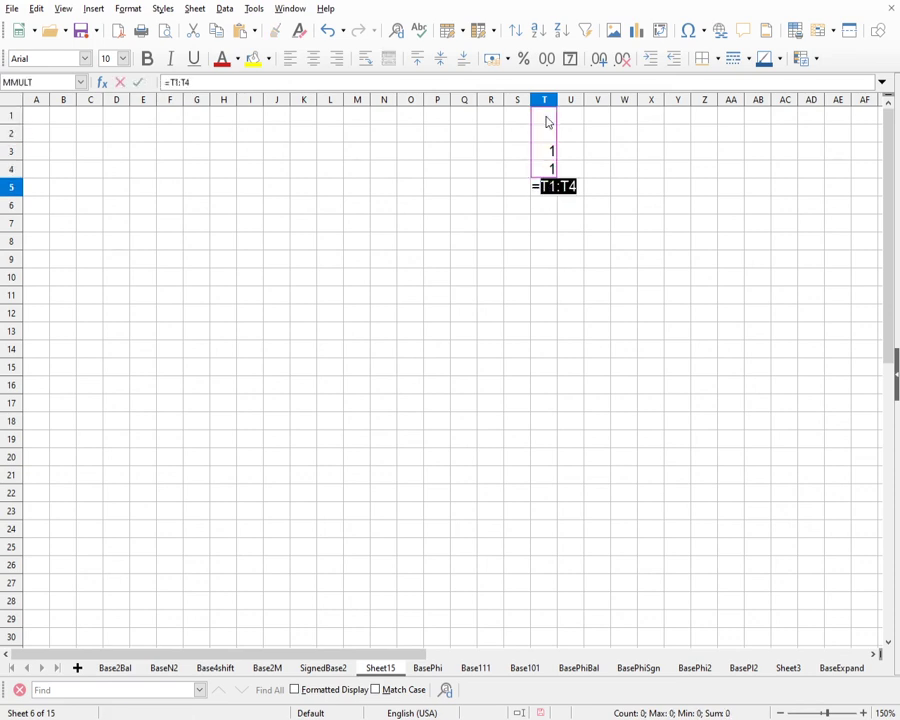
{"action": "left_click", "coordinate": [170, 82]}
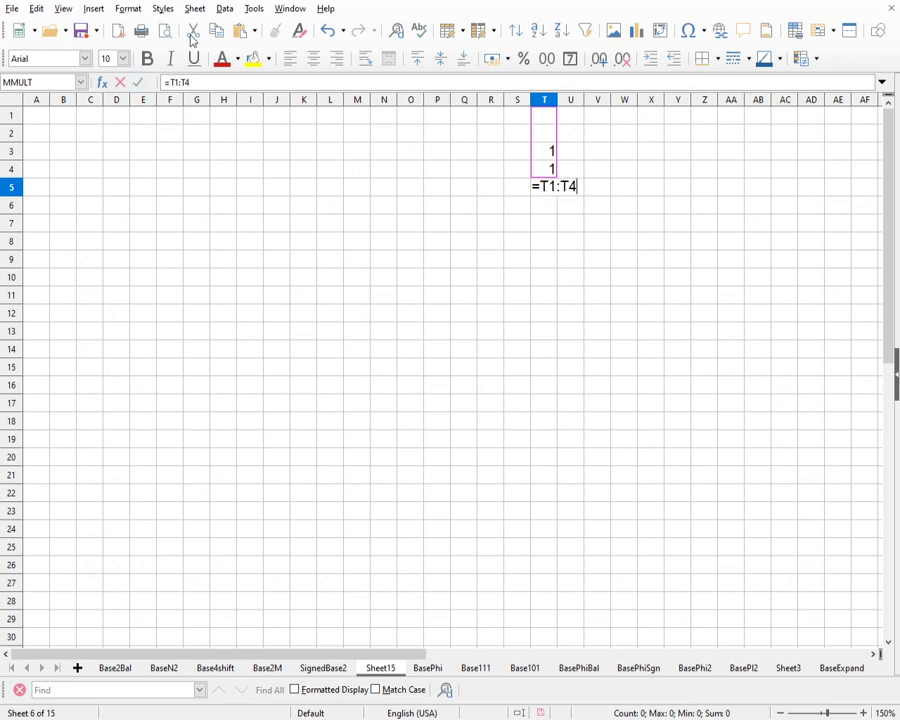
{"action": "type", "text": "sum("}
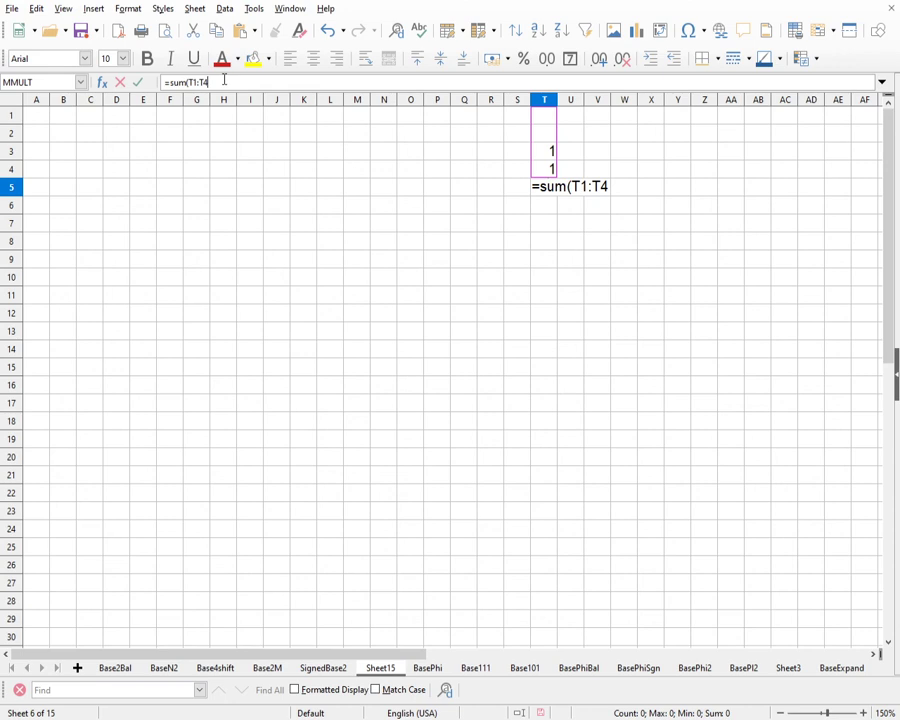
{"action": "left_click", "coordinate": [139, 82]}
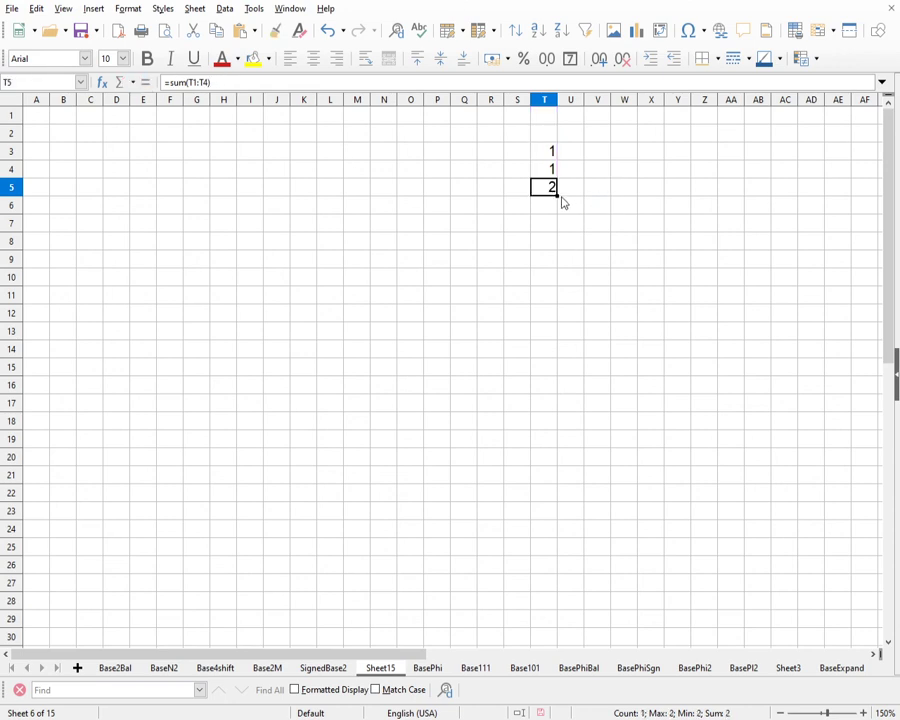
- Fill the T5 sum formula across row 5 in both directions, covering R5 to W5, and reselect T5
{"action": "left_click_drag", "start_coordinate": [570, 196], "coordinate": [630, 196]}
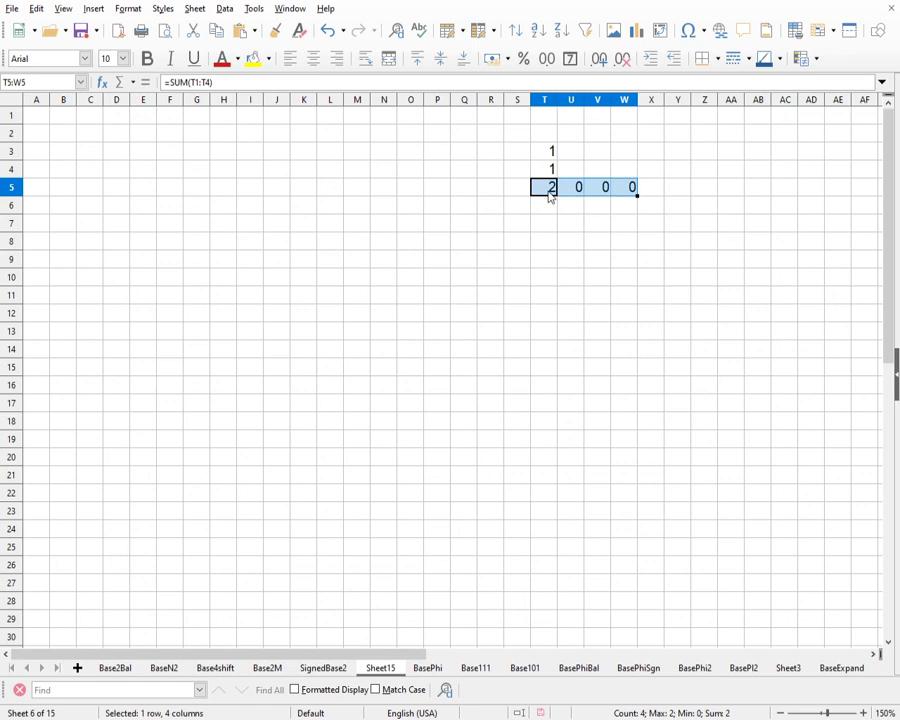
{"action": "left_click", "coordinate": [549, 196]}
{"action": "left_click_drag", "start_coordinate": [557, 196], "coordinate": [484, 192]}
{"action": "key", "text": "Down"}
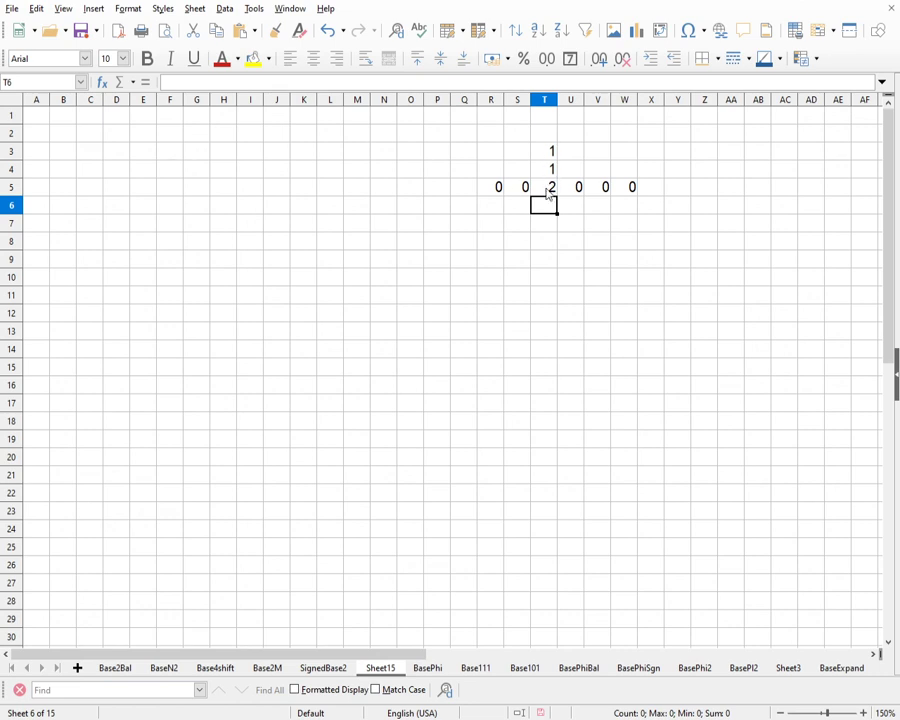
{"action": "key", "text": "ctrl+s"}
{"action": "left_click", "coordinate": [552, 190]}
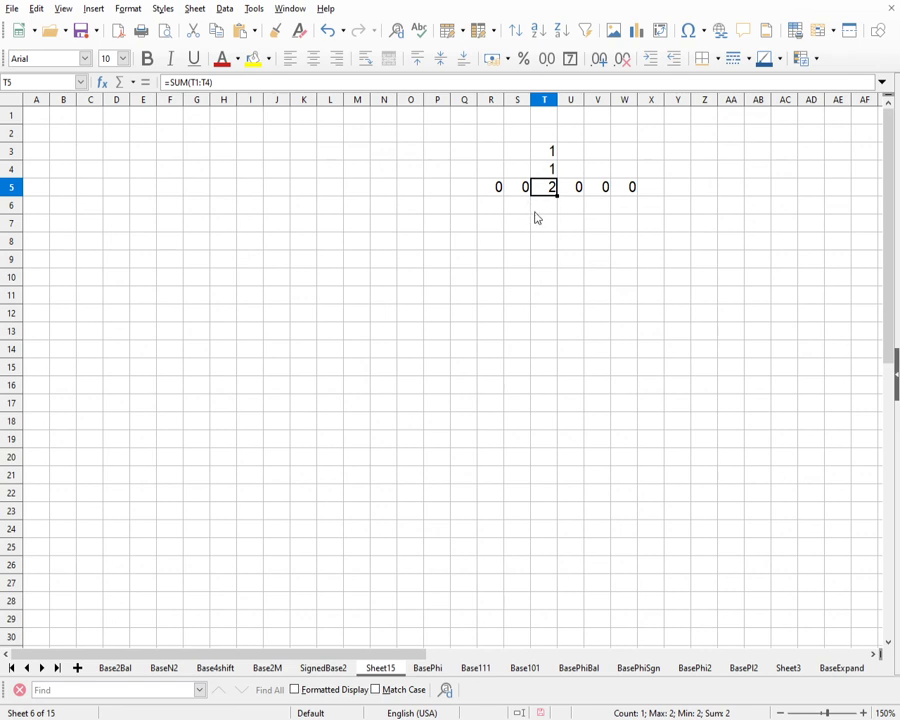
- Enter the coefficients 1 in cell A1 and -2 in cell B1, and reselect A1
{"action": "left_click", "coordinate": [40, 116]}
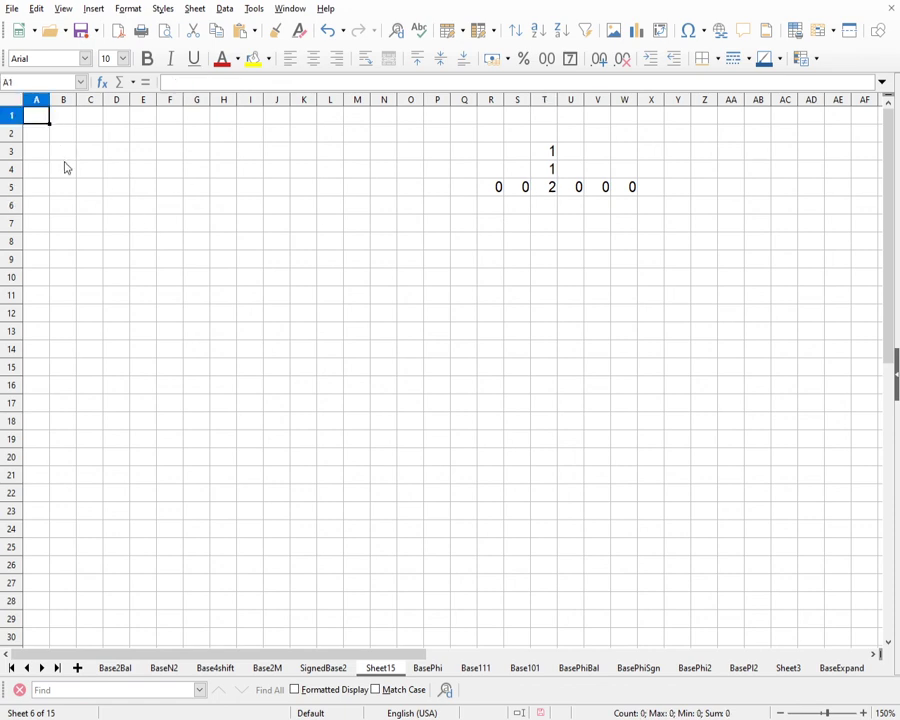
{"action": "type", "text": "1"}
{"action": "key", "text": "Tab"}
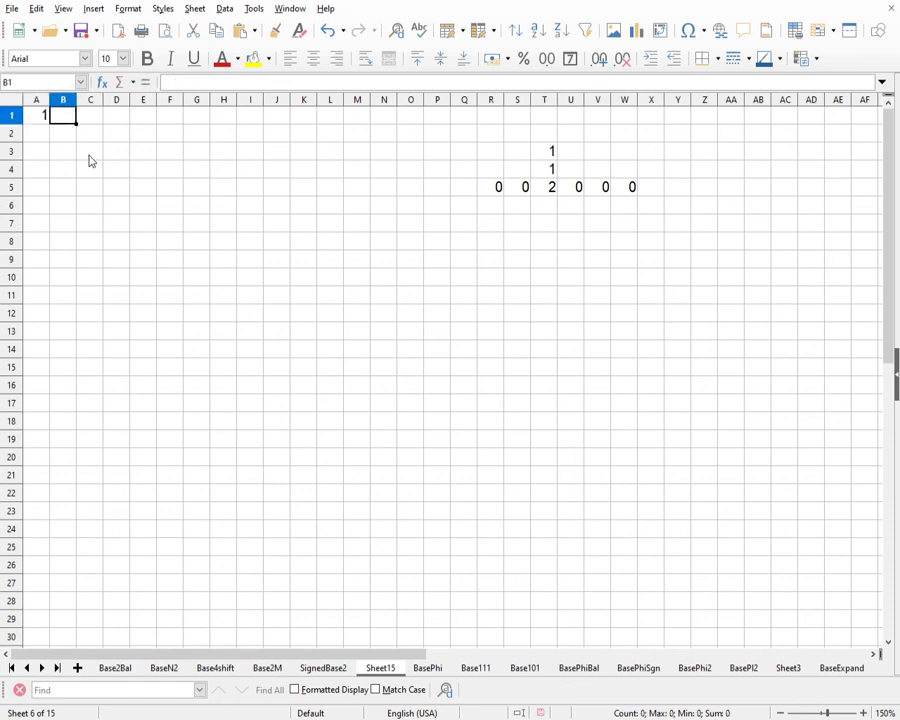
{"action": "type", "text": "-"}
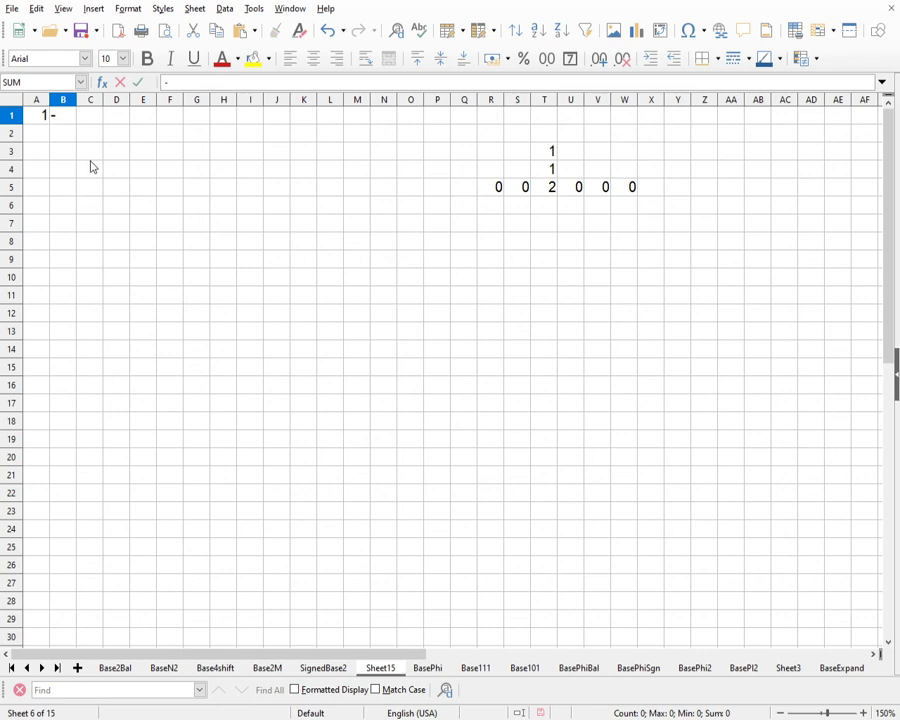
{"action": "type", "text": "2"}
{"action": "left_click", "coordinate": [62, 132]}
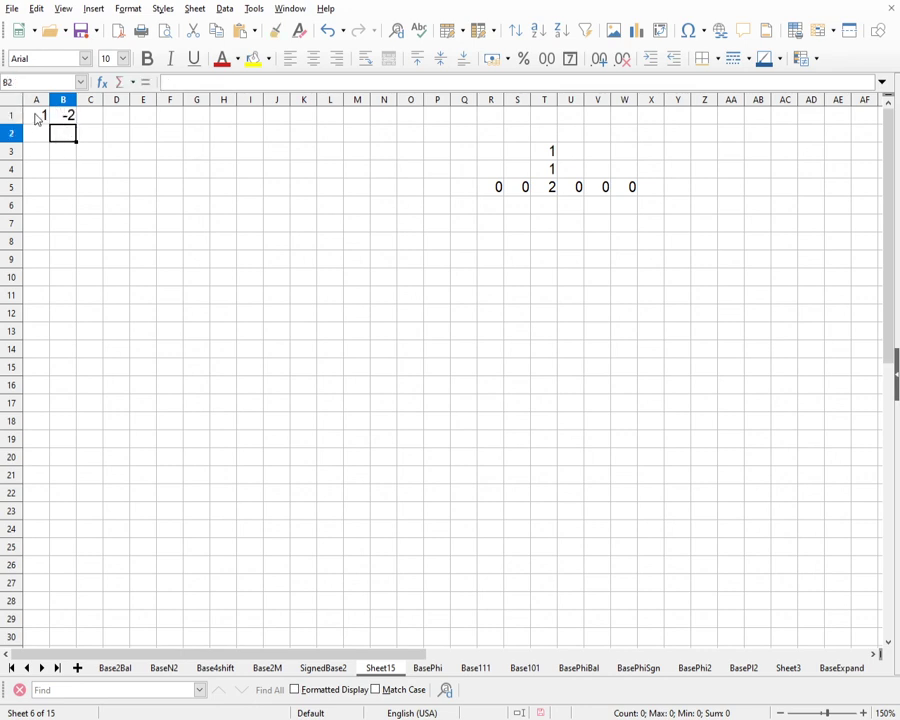
{"action": "left_click", "coordinate": [37, 118]}
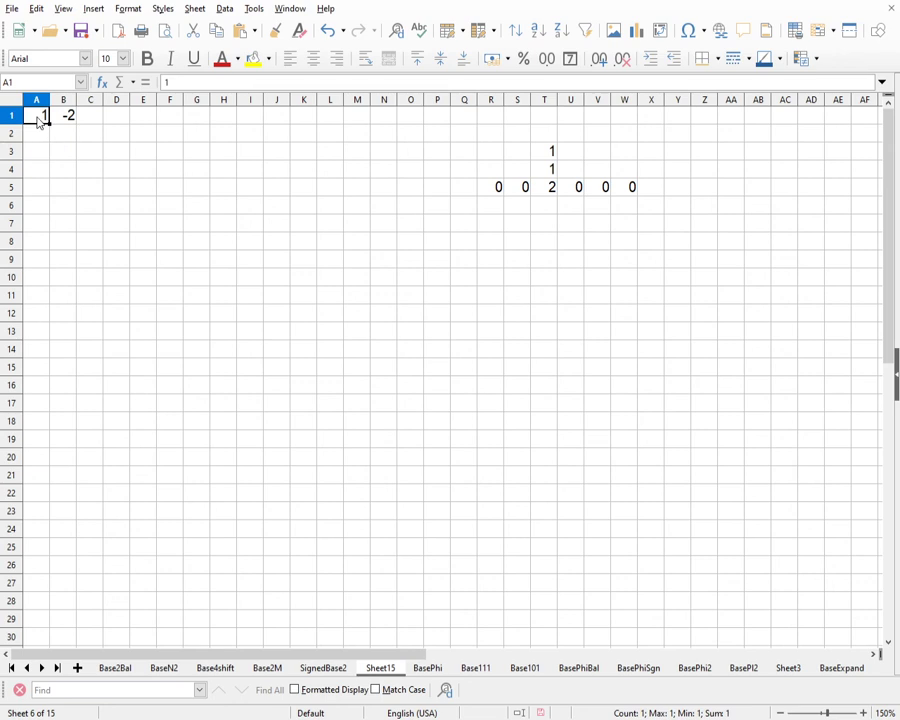
- Examine the coefficient pair in cells A1 and B1 and the cells around it
{"action": "left_click", "coordinate": [64, 118]}
{"action": "left_click", "coordinate": [44, 116], "text": "shift"}
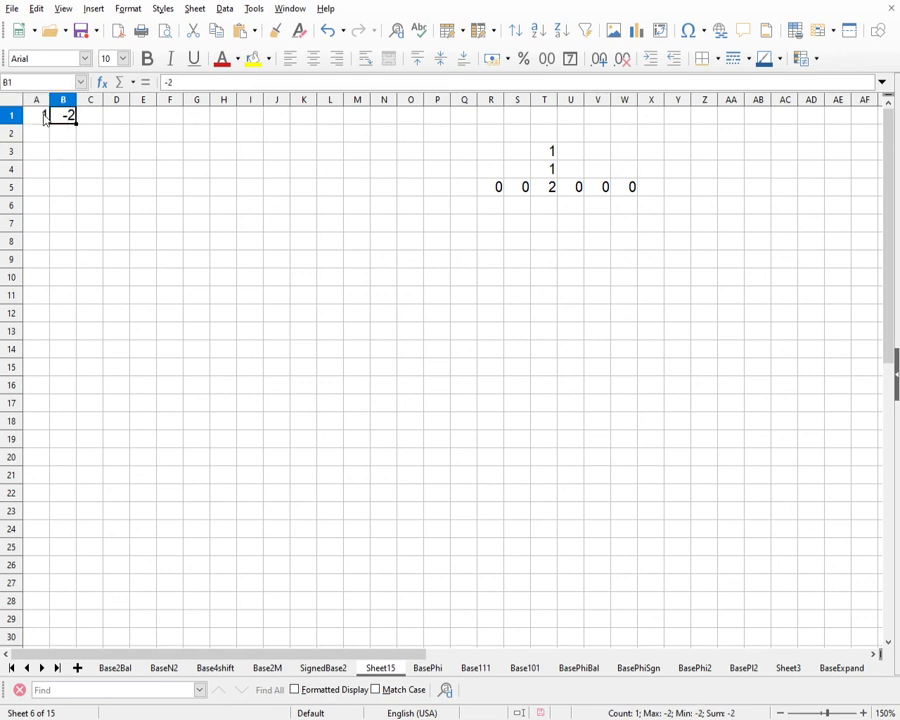
{"action": "left_click", "coordinate": [44, 116]}
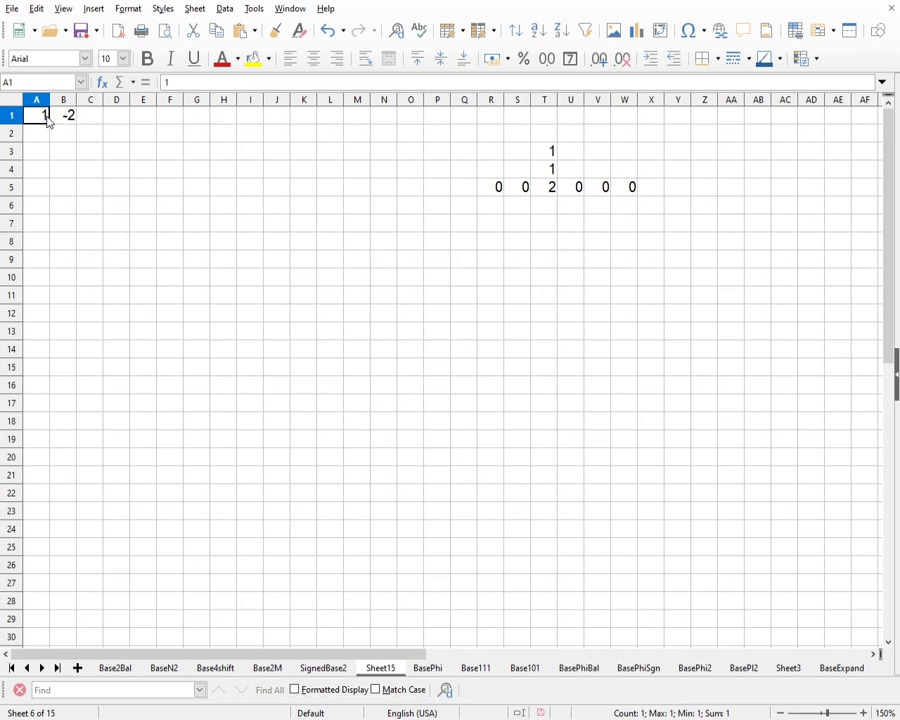
{"action": "left_click", "coordinate": [72, 120]}
{"action": "left_click", "coordinate": [44, 116], "text": "shift"}
{"action": "mouse_move", "coordinate": [44, 116]}
{"action": "left_mouse_down"}
{"action": "mouse_move", "coordinate": [60, 122]}
{"action": "mouse_move", "coordinate": [46, 124]}
{"action": "left_mouse_up"}
{"action": "left_click", "coordinate": [62, 134]}
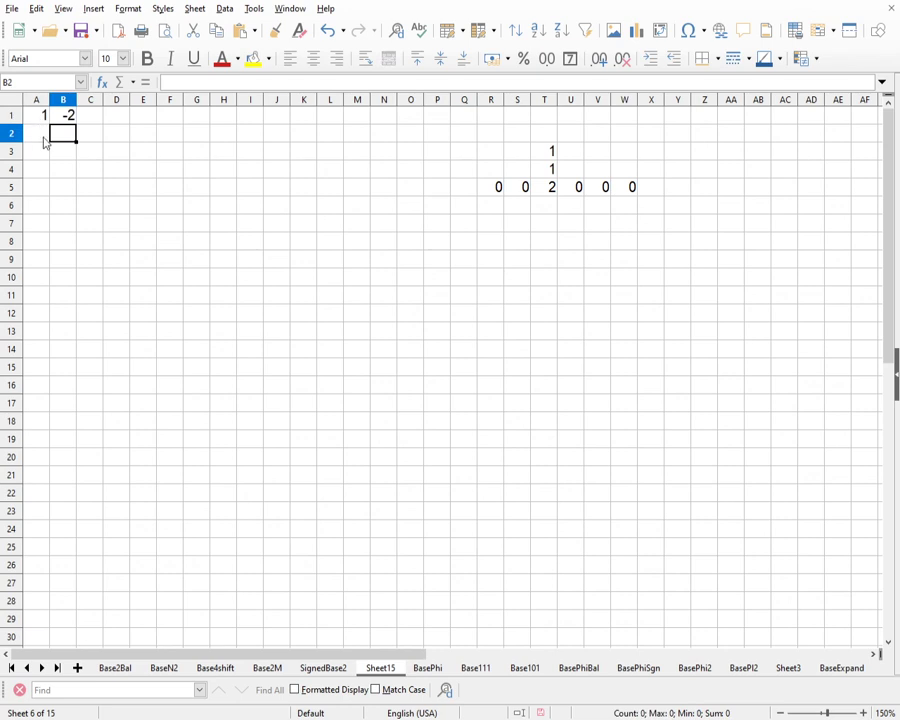
{"action": "left_click", "coordinate": [44, 137]}
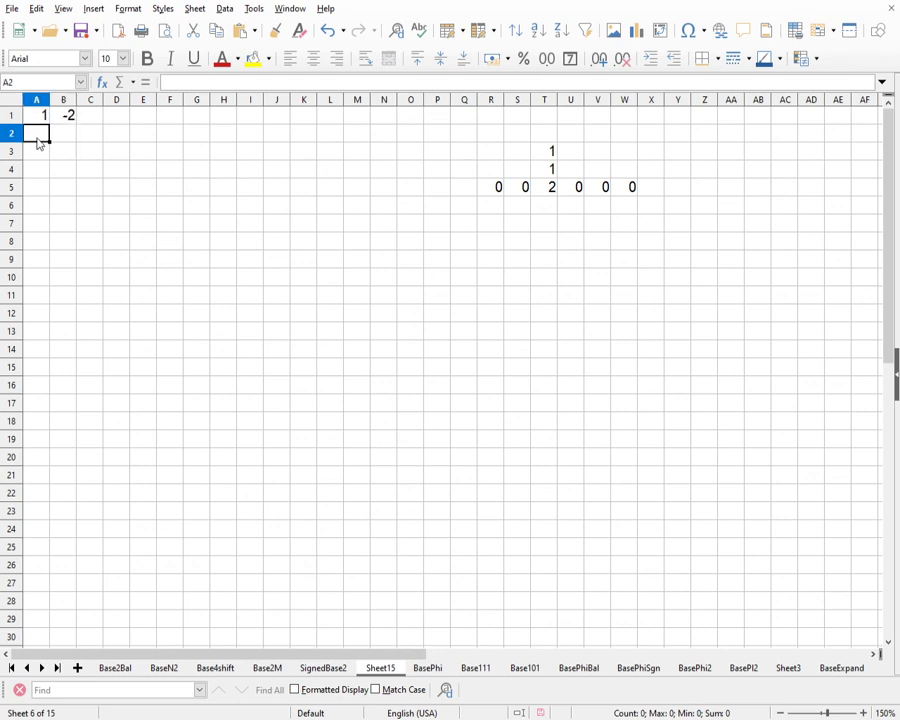
{"action": "left_click", "coordinate": [62, 138]}
{"action": "left_click", "coordinate": [43, 118]}
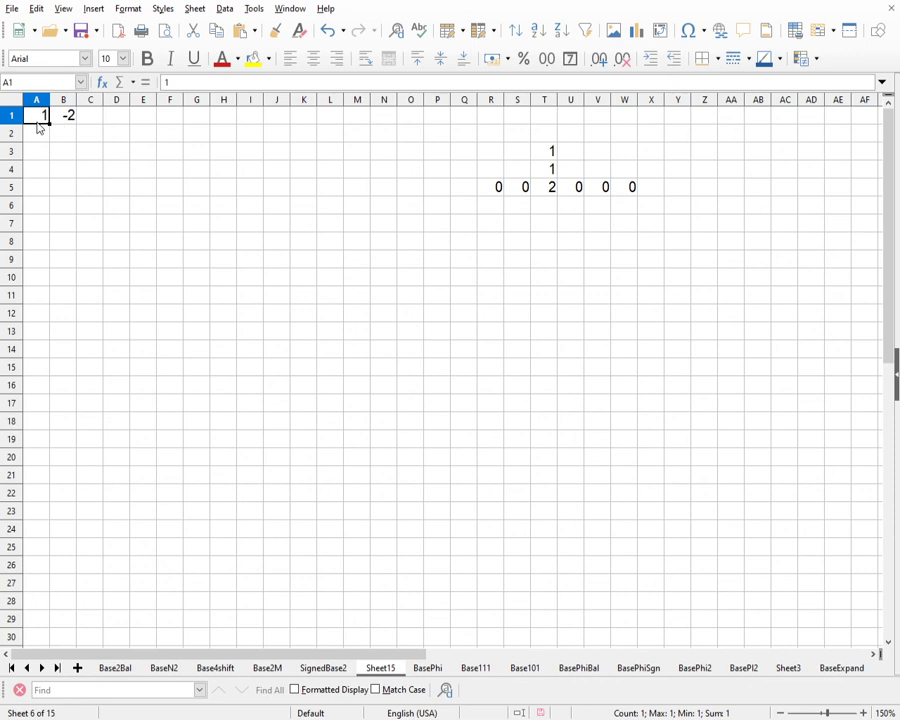
{"action": "left_click", "coordinate": [66, 116]}
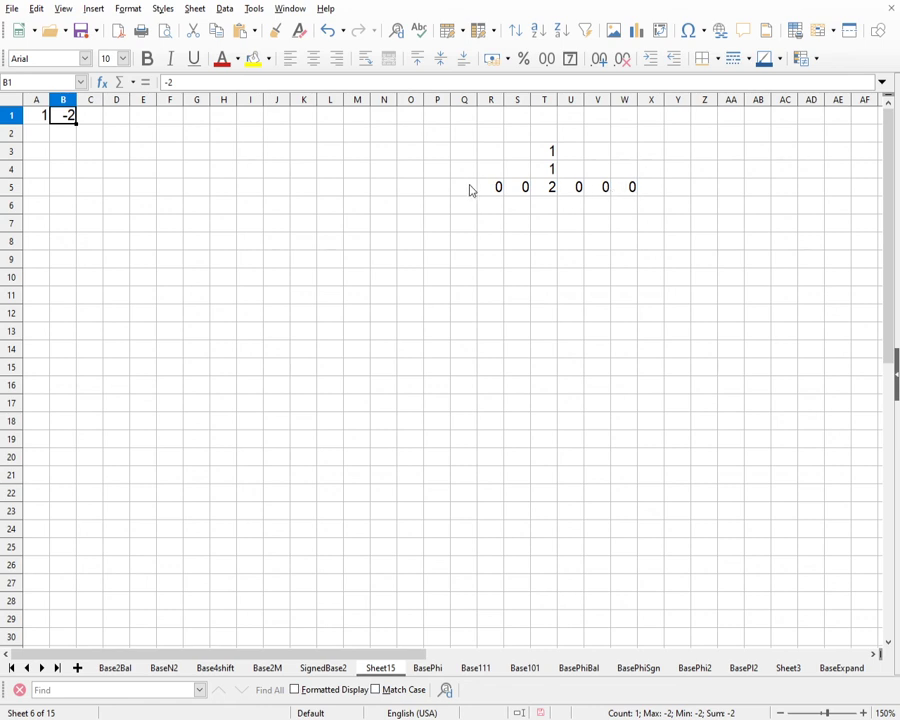
{"action": "left_click", "coordinate": [89, 137]}
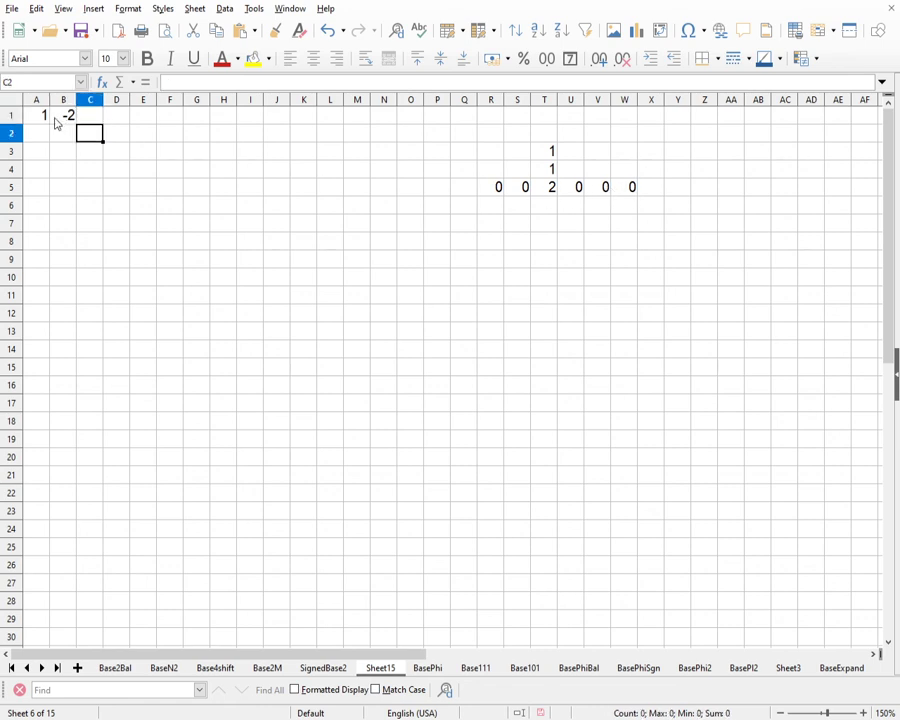
- Copy the coefficients in A1:B1 to S2:T2 to test the row 5 sums, and clear the copied cells
{"action": "left_click_drag", "start_coordinate": [40, 116], "coordinate": [66, 118]}
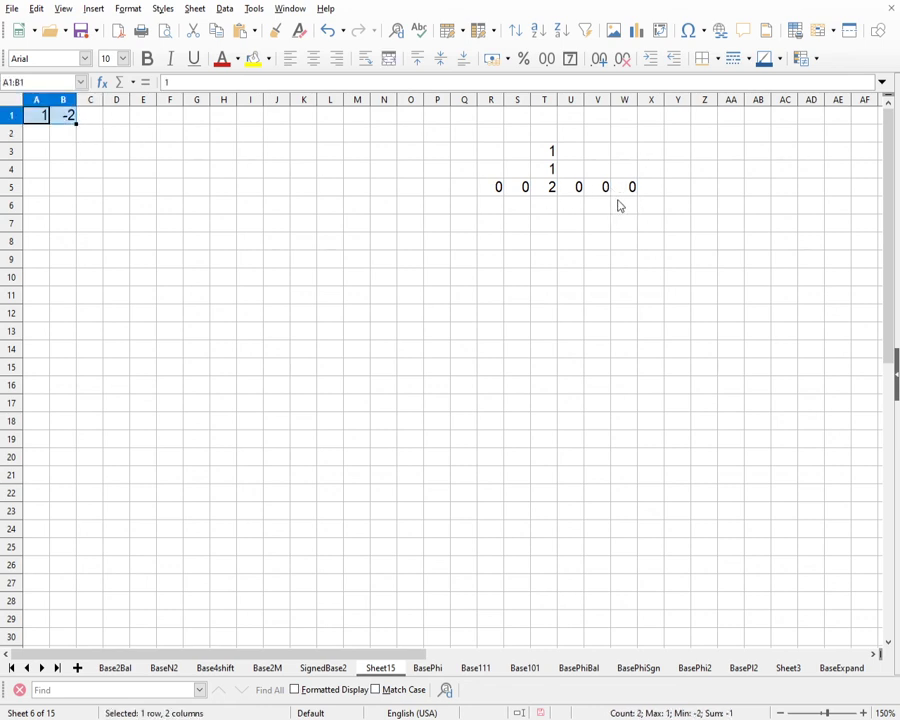
{"action": "key", "text": "ctrl+c"}
{"action": "left_click", "coordinate": [525, 139]}
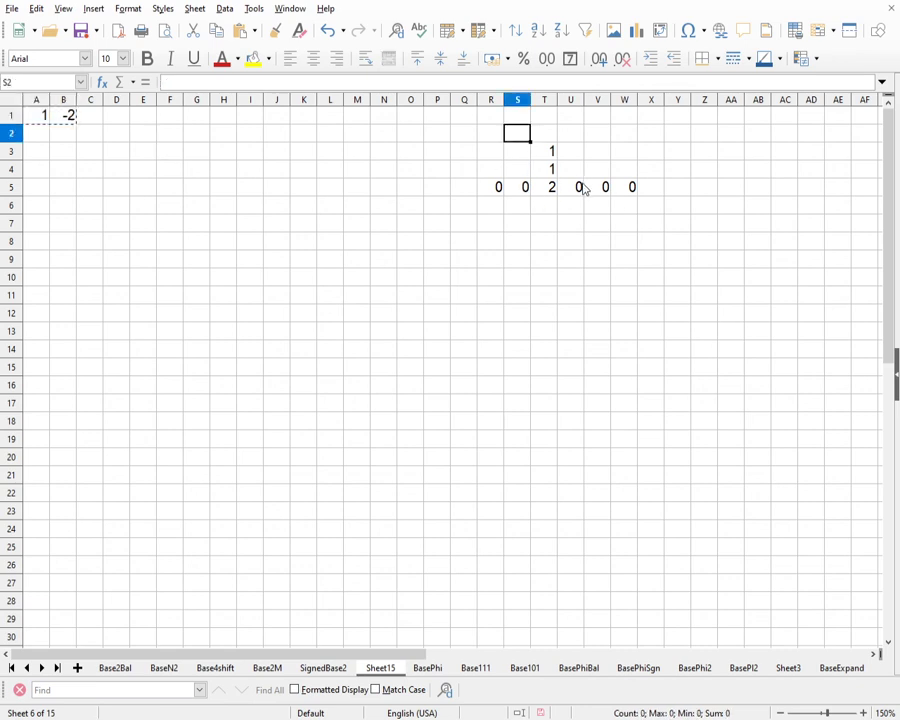
{"action": "key", "text": "ctrl+v"}
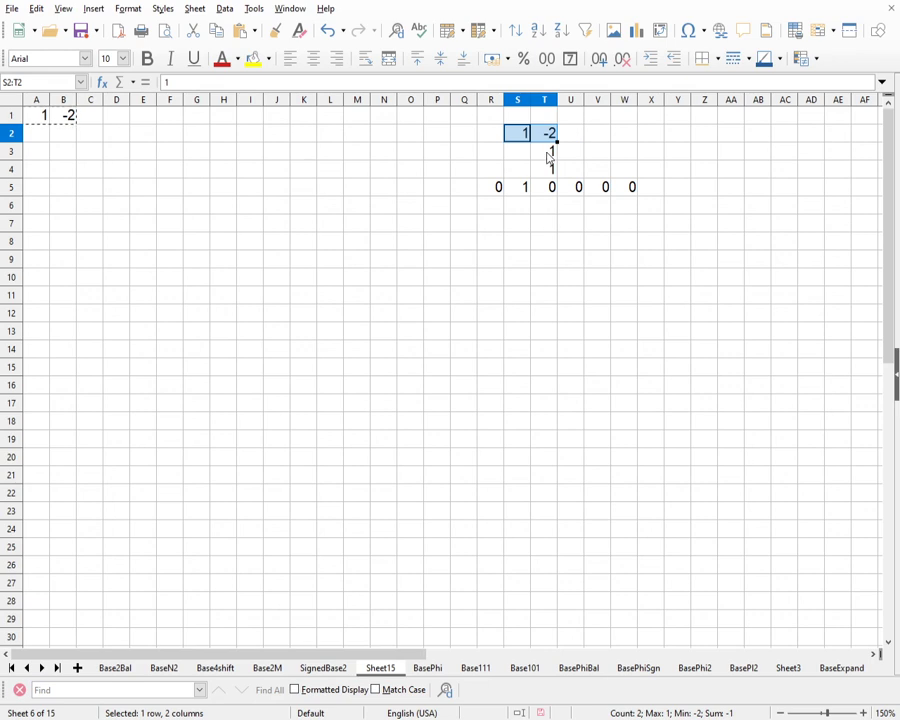
{"action": "left_click_drag", "start_coordinate": [527, 191], "coordinate": [629, 193]}
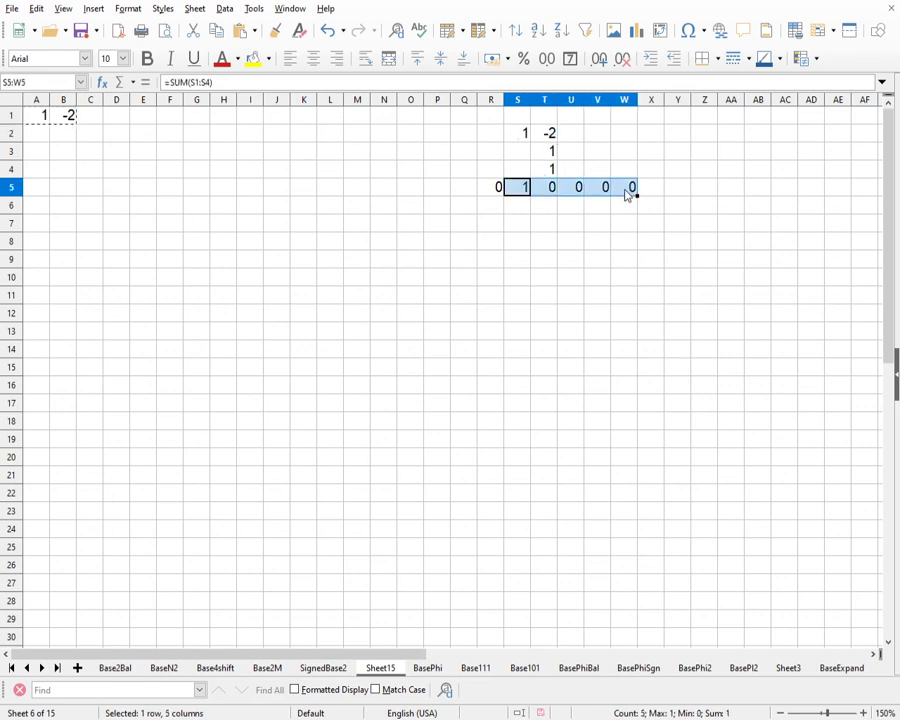
{"action": "left_click", "coordinate": [518, 188]}
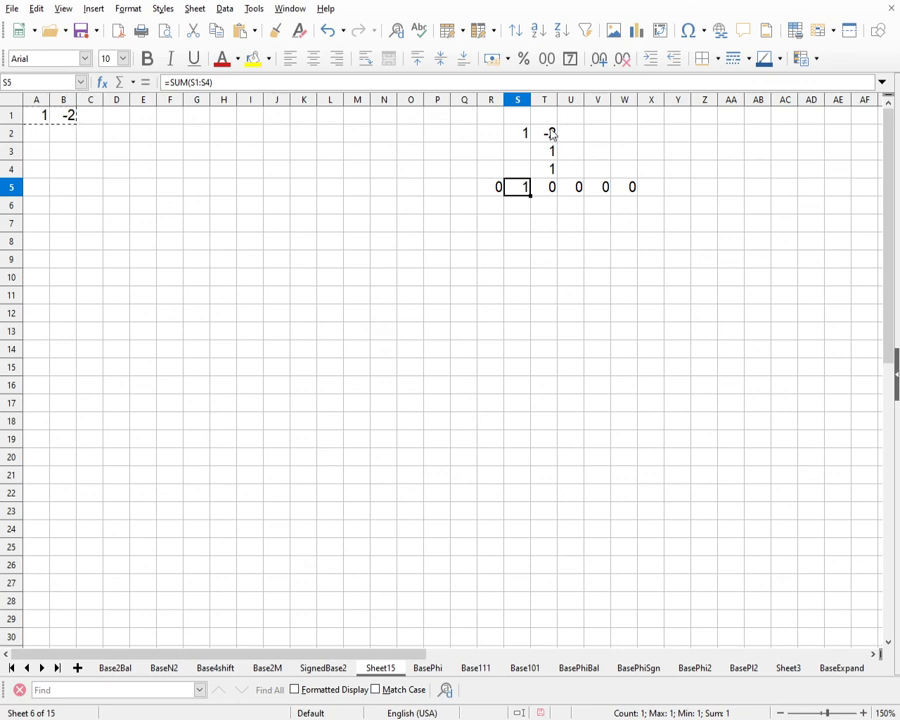
{"action": "left_click", "coordinate": [546, 207]}
{"action": "left_click", "coordinate": [549, 139]}
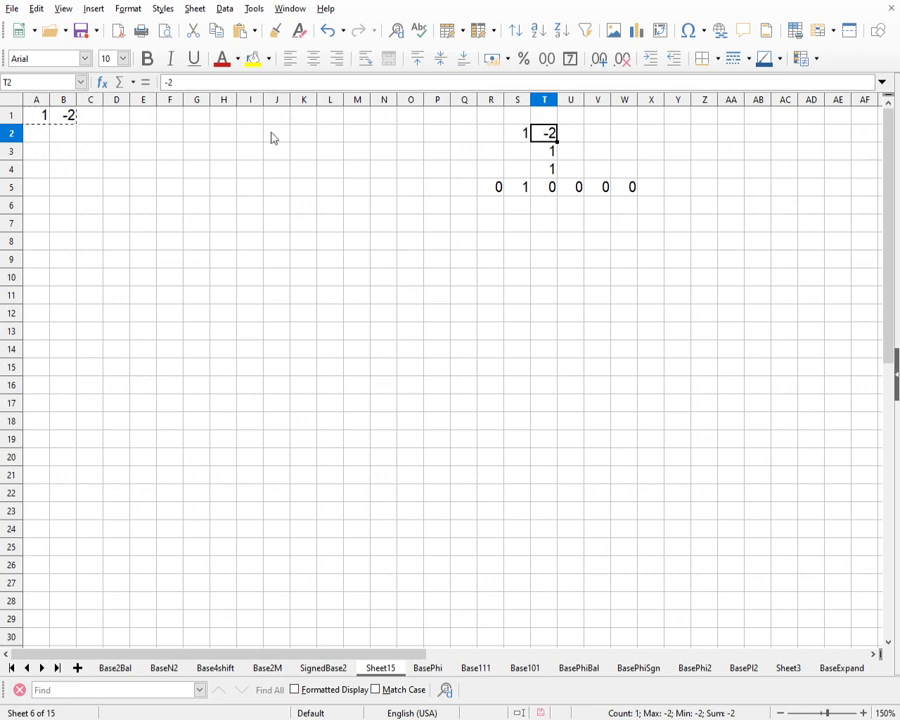
{"action": "left_click_drag", "start_coordinate": [513, 134], "coordinate": [543, 138]}
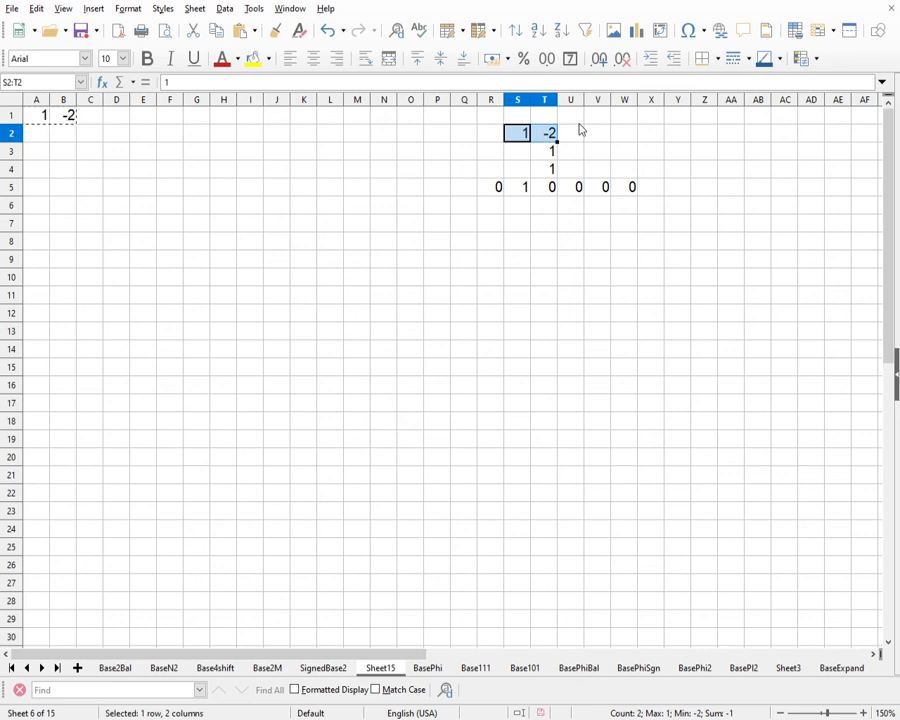
{"action": "key", "text": "Delete"}
- Replace the coefficients in row 1 with 1 in A1, -1 in B1 and -1 in C1
{"action": "left_click_drag", "start_coordinate": [40, 116], "coordinate": [66, 118]}
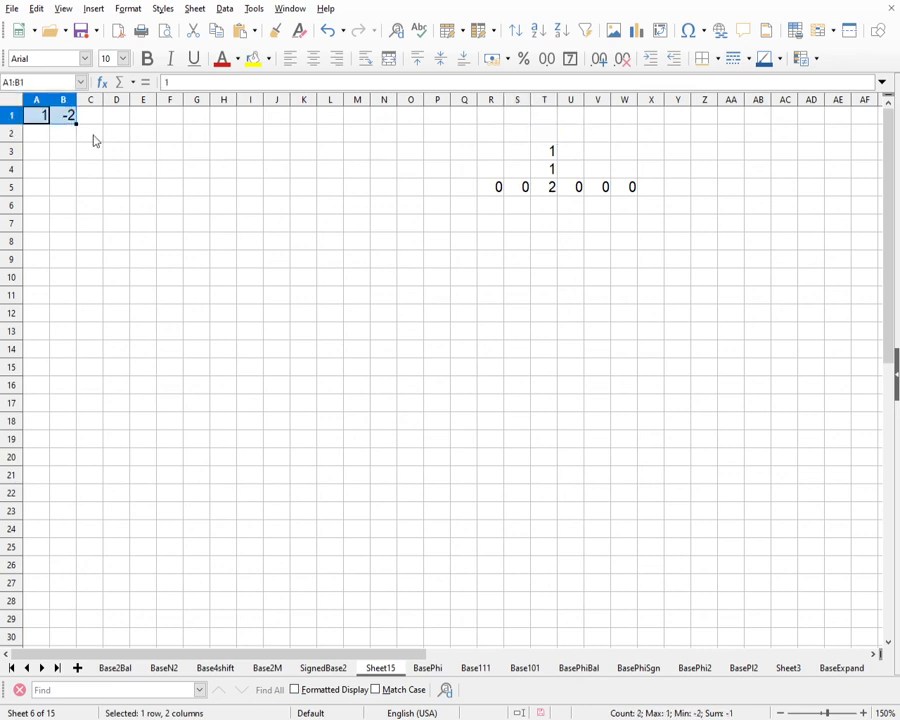
{"action": "key", "text": "Delete"}
{"action": "left_click", "coordinate": [44, 116]}
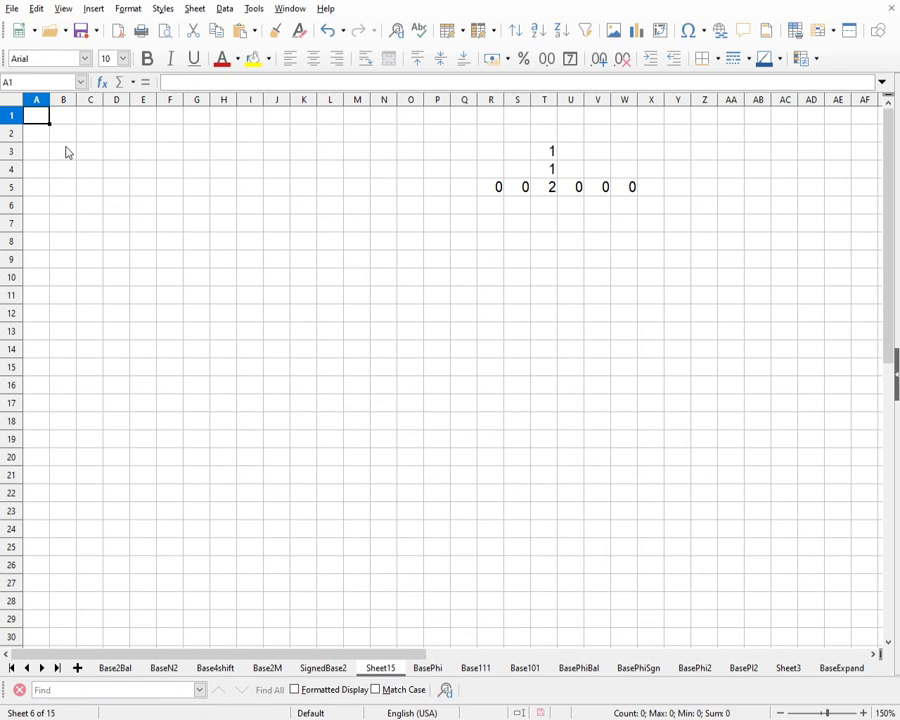
{"action": "type", "text": "1"}
{"action": "left_click", "coordinate": [58, 122]}
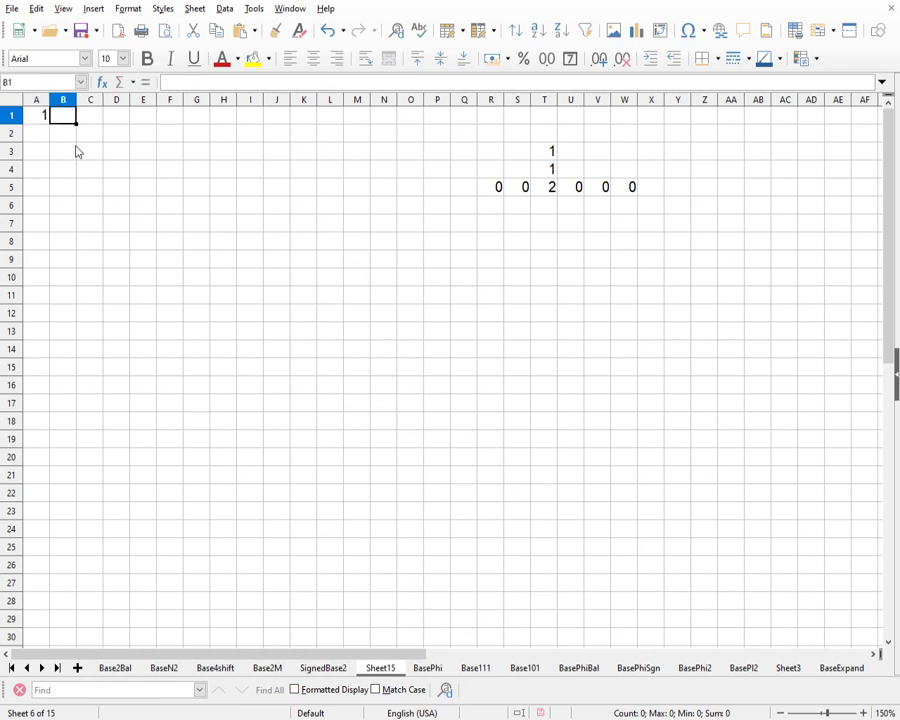
{"action": "type", "text": "-1"}
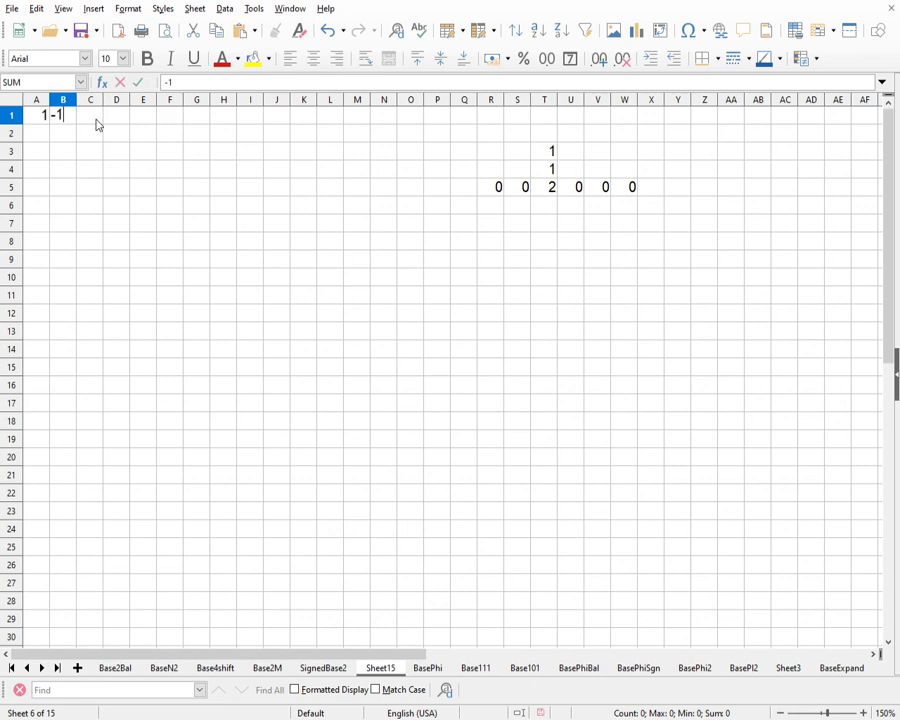
{"action": "left_click", "coordinate": [91, 116]}
{"action": "type", "text": "-1"}
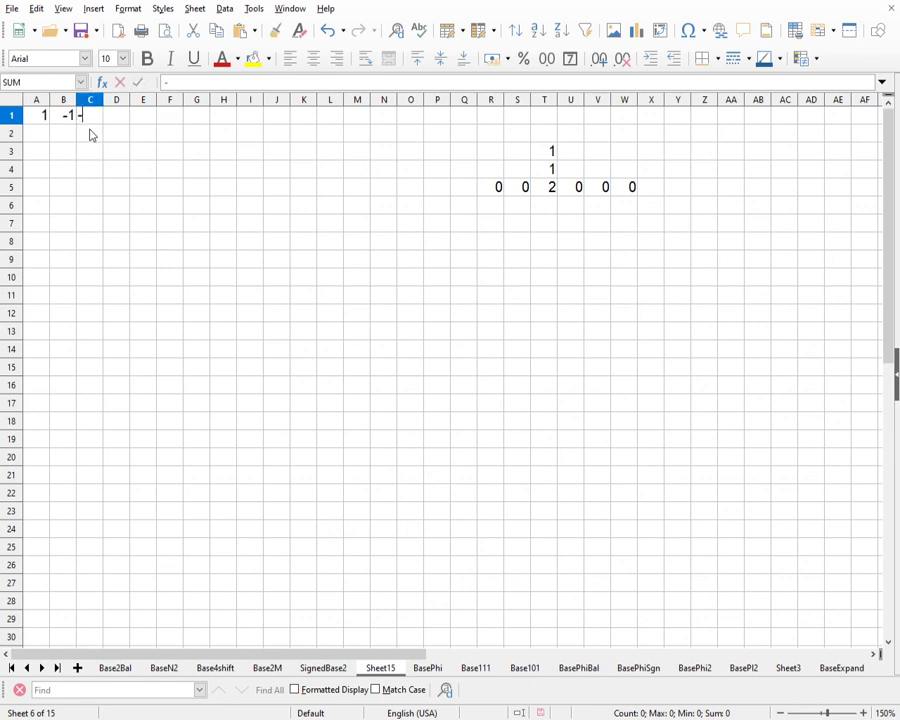
{"action": "left_click", "coordinate": [90, 134]}
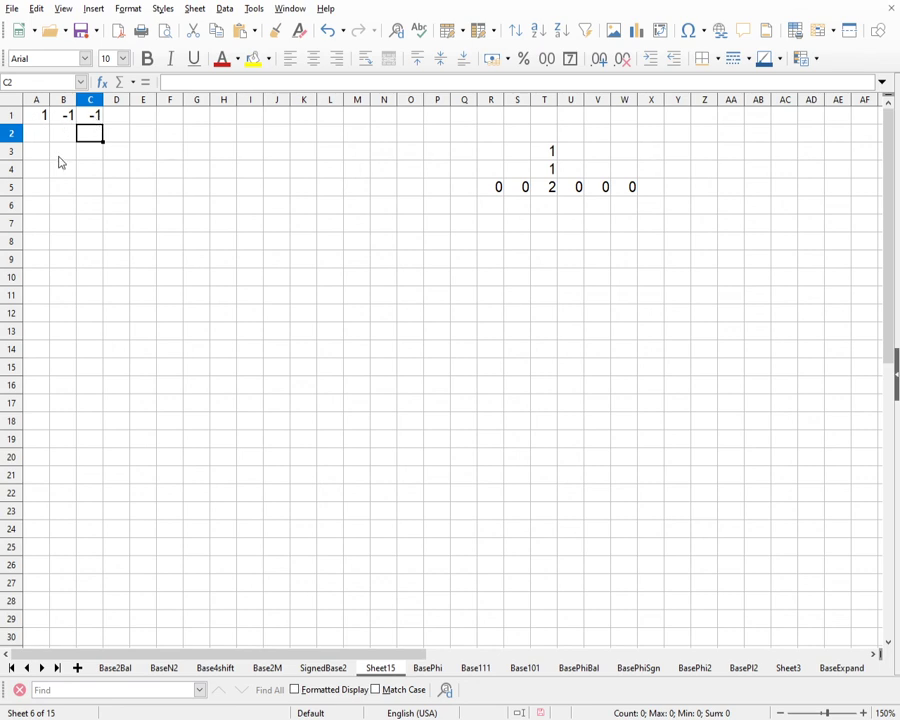
- Review the three coefficients in A1:C1 against the sums in cells W5, T5 and S5
{"action": "left_click_drag", "start_coordinate": [90, 116], "coordinate": [40, 121]}
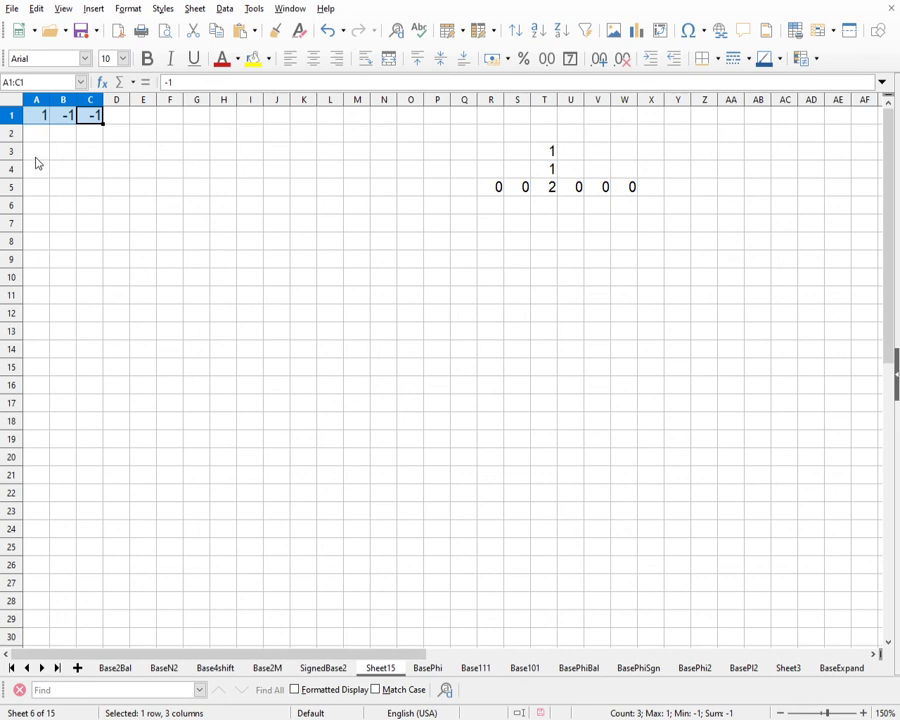
{"action": "left_click", "coordinate": [96, 139]}
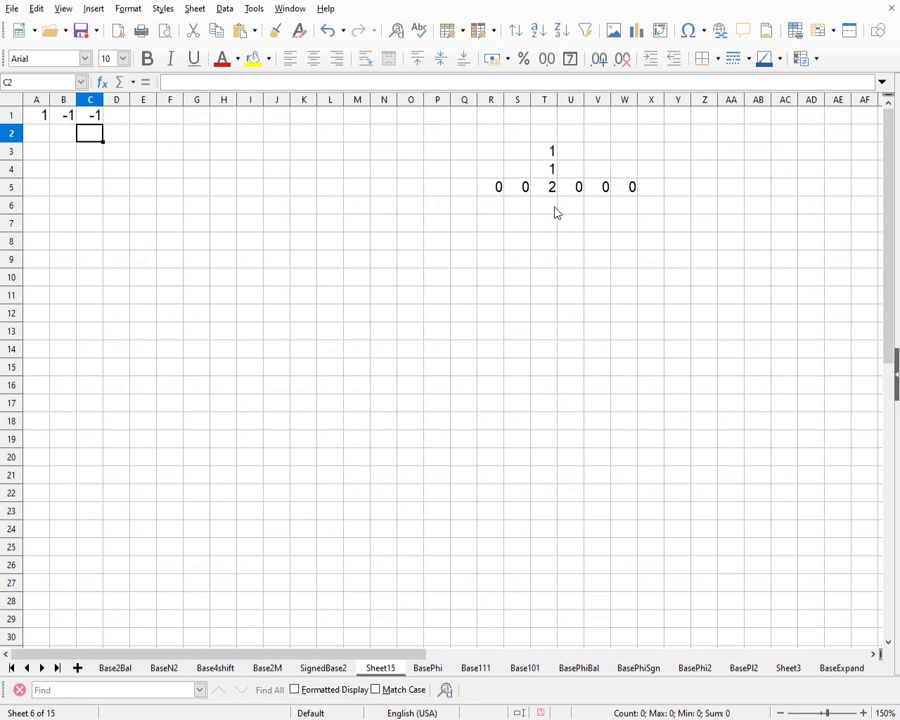
{"action": "left_click_drag", "start_coordinate": [45, 119], "coordinate": [84, 126]}
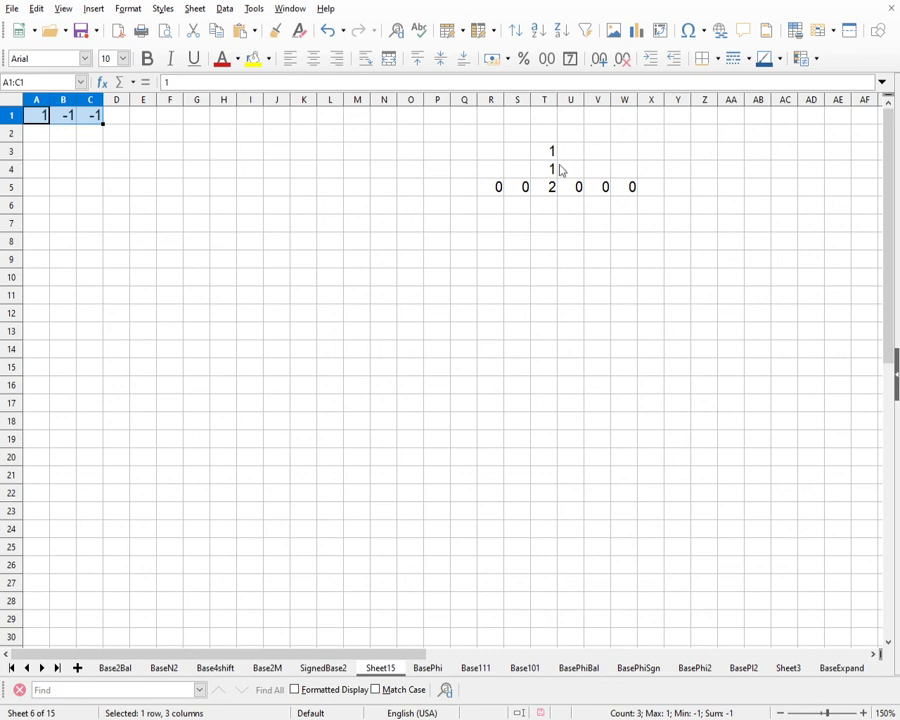
{"action": "left_click", "coordinate": [628, 190]}
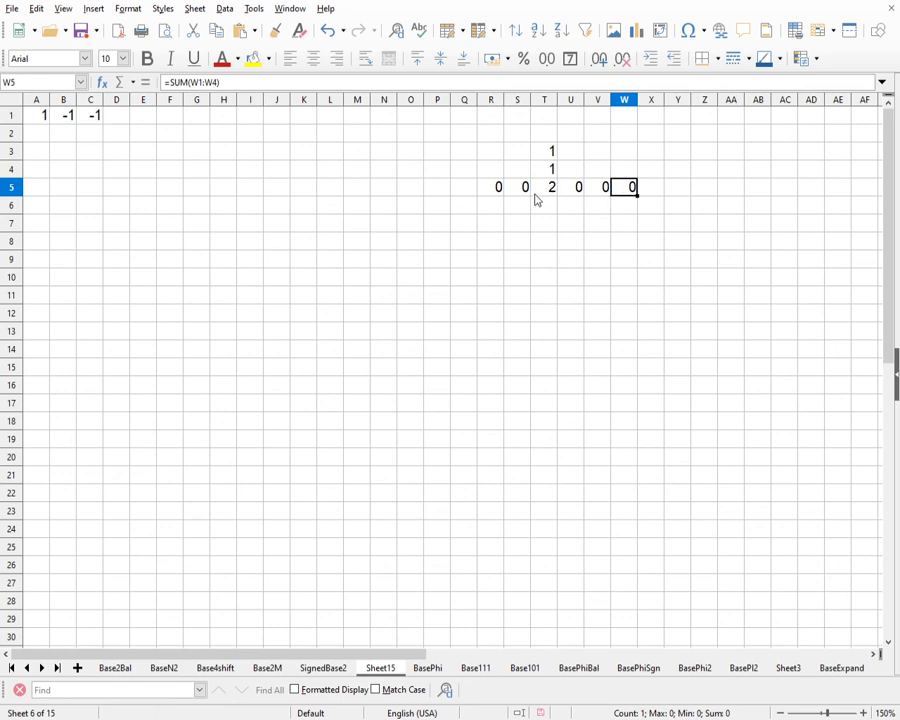
{"action": "left_click", "coordinate": [551, 192]}
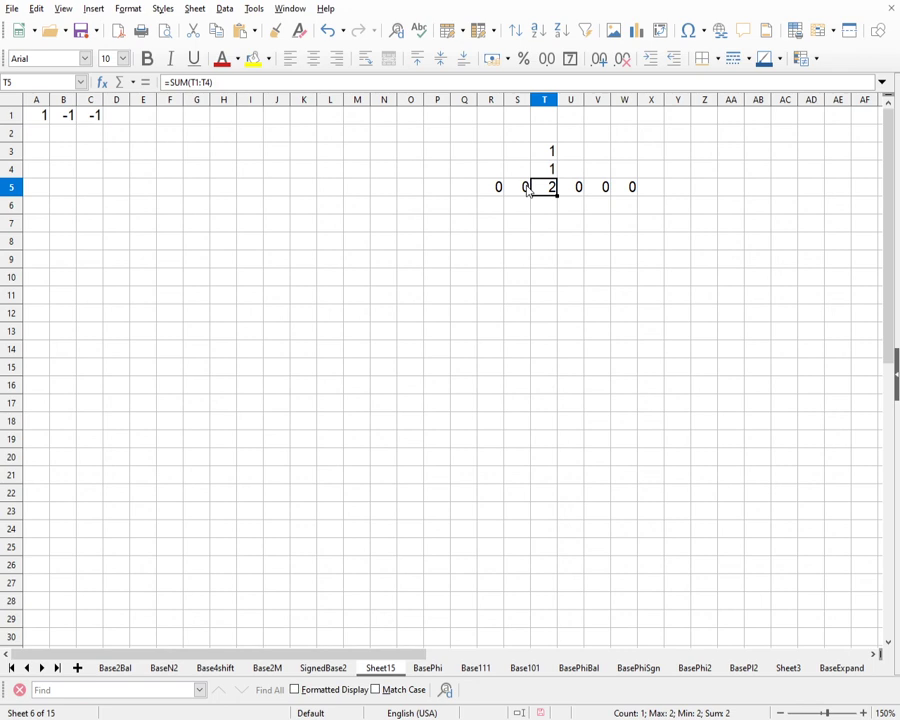
{"action": "left_click", "coordinate": [528, 191]}
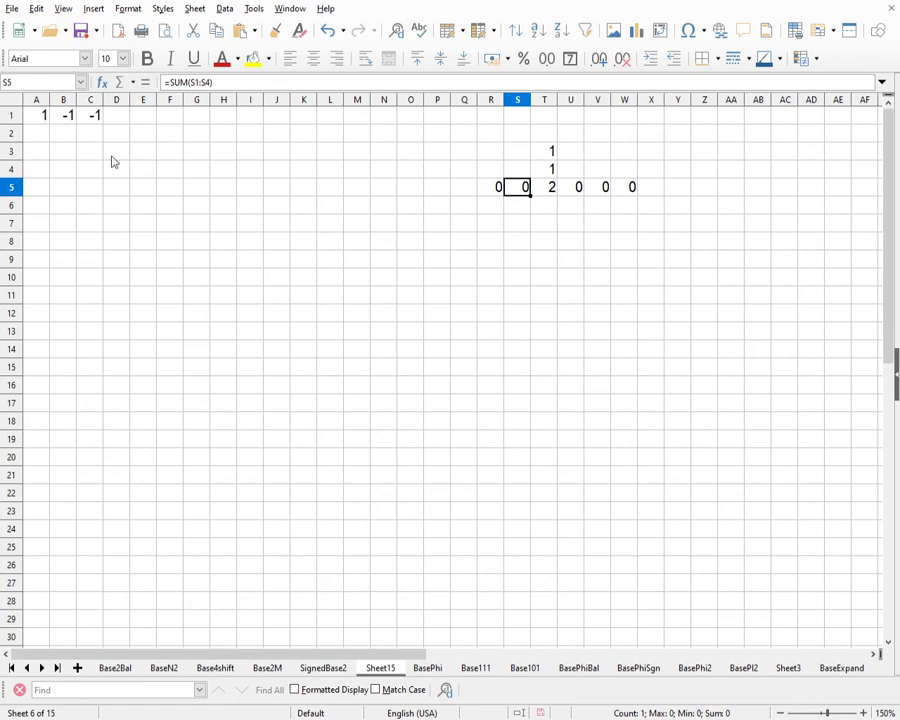
- Copy the coefficients in A1:C1 and paste them with reversed signs into T2:V2 and unchanged into S1:U1
{"action": "left_click_drag", "start_coordinate": [46, 118], "coordinate": [96, 120]}
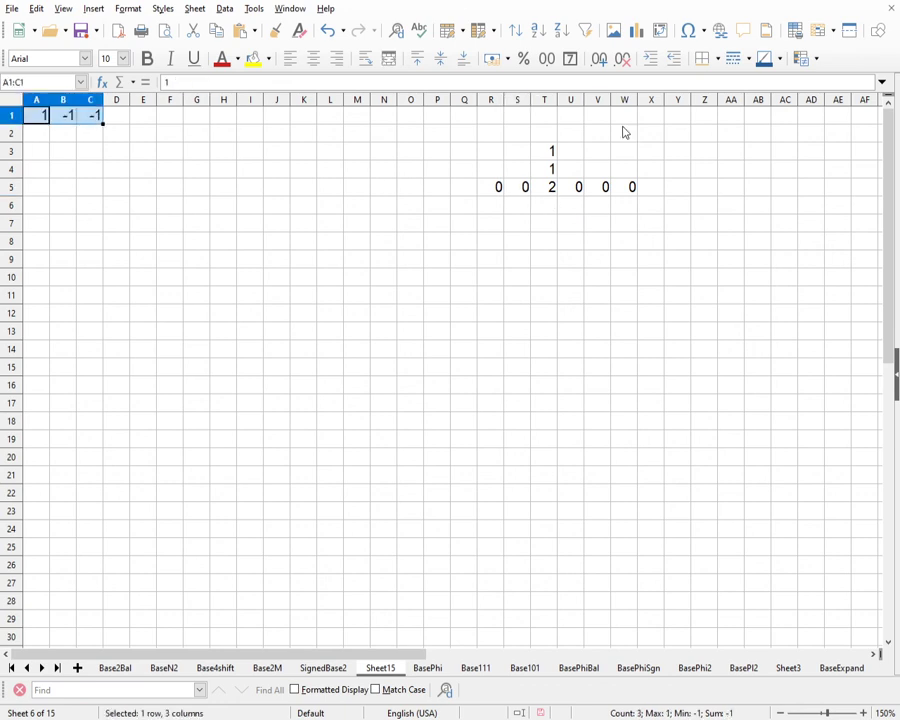
{"action": "key", "text": "ctrl+c"}
{"action": "left_click", "coordinate": [552, 138]}
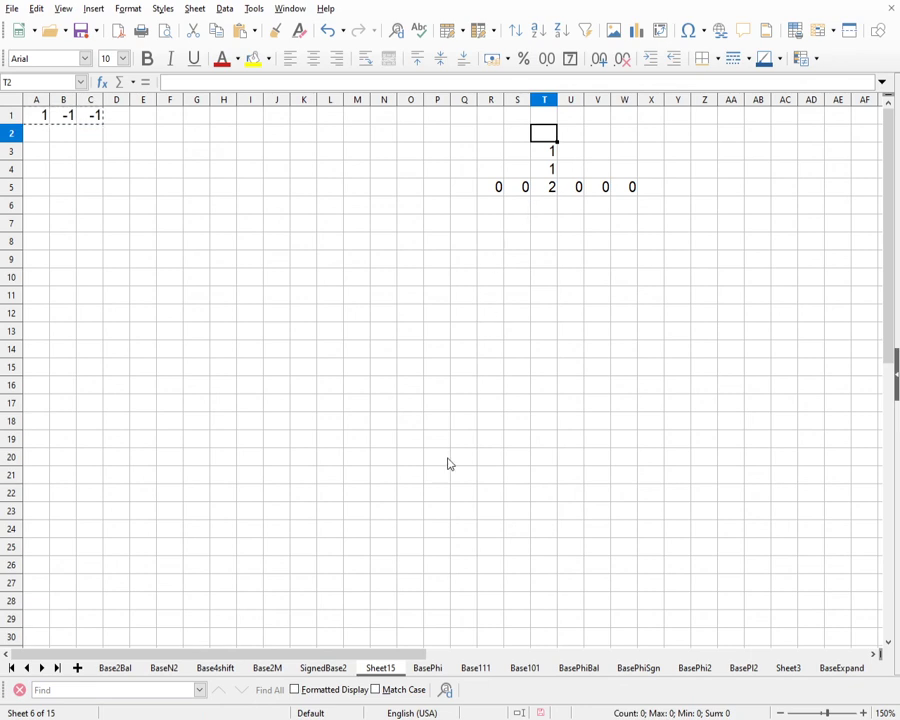
{"action": "key", "text": "ctrl+v"}
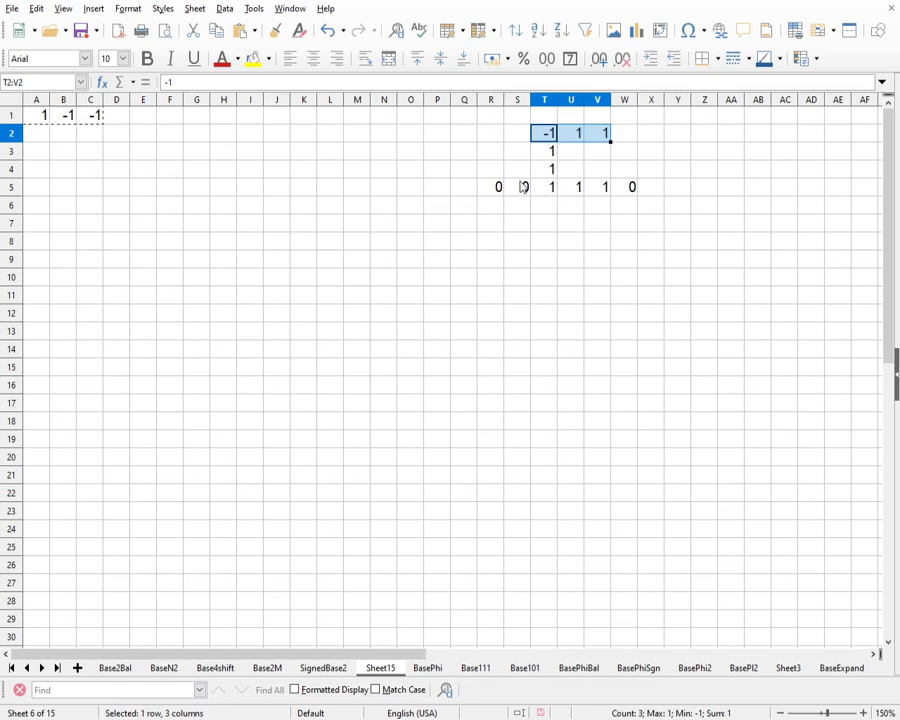
{"action": "left_click", "coordinate": [525, 121]}
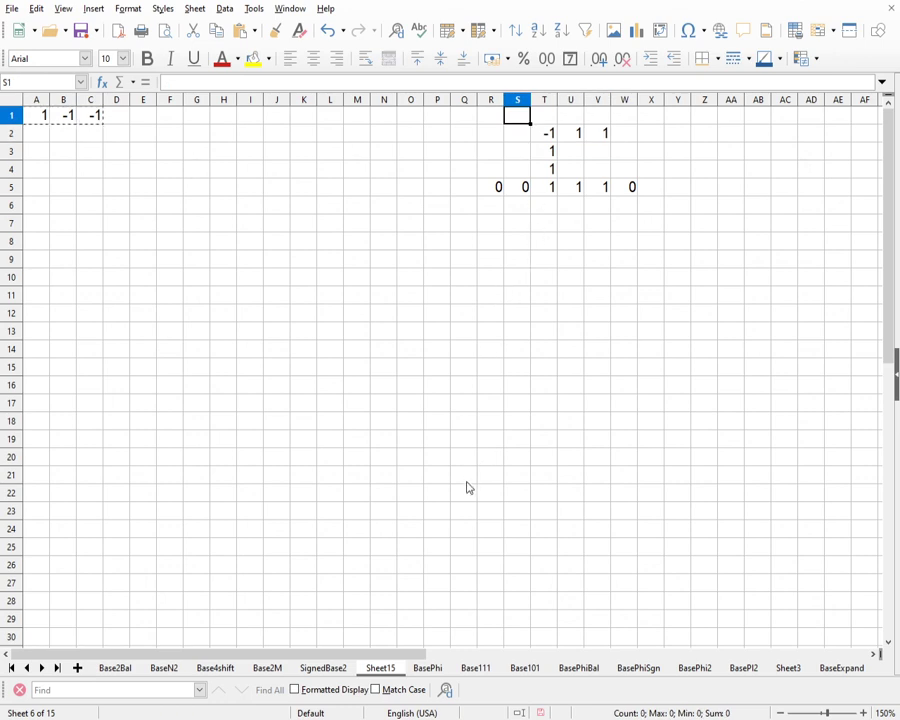
{"action": "key", "text": "ctrl+v"}
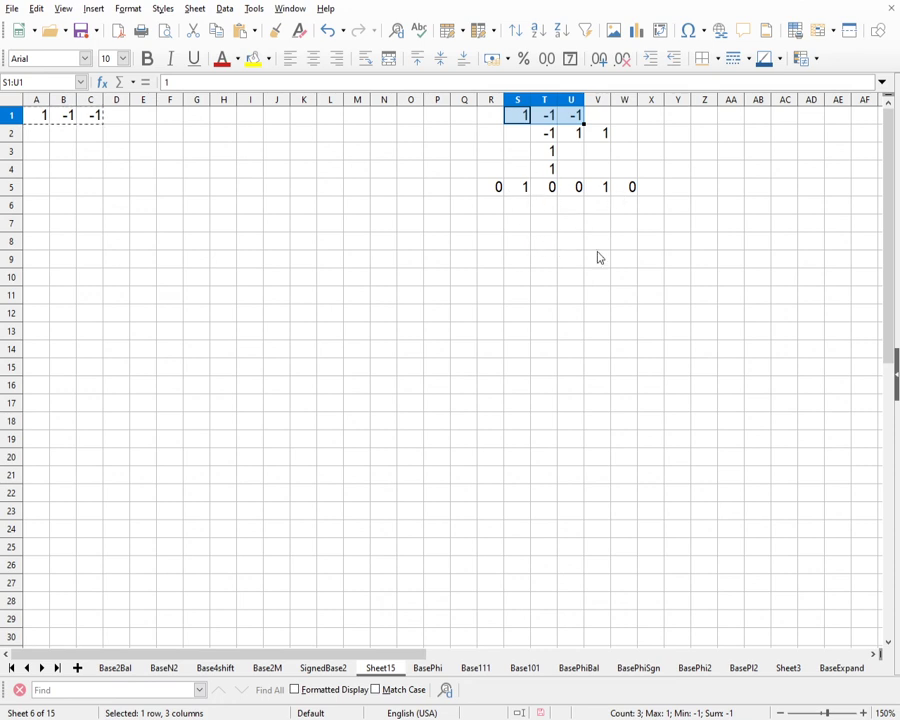
- Enter the digits 1, 0, 0, 1 in cells S10 to V10
{"action": "left_click", "coordinate": [521, 283]}
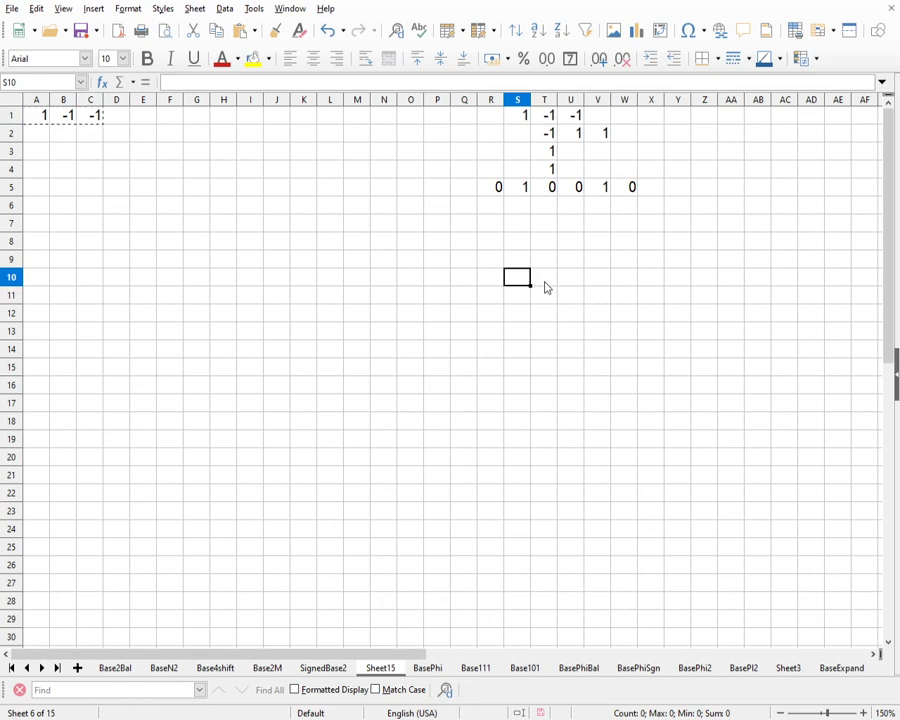
{"action": "type", "text": "1"}
{"action": "key", "text": "Tab"}
{"action": "type", "text": "0"}
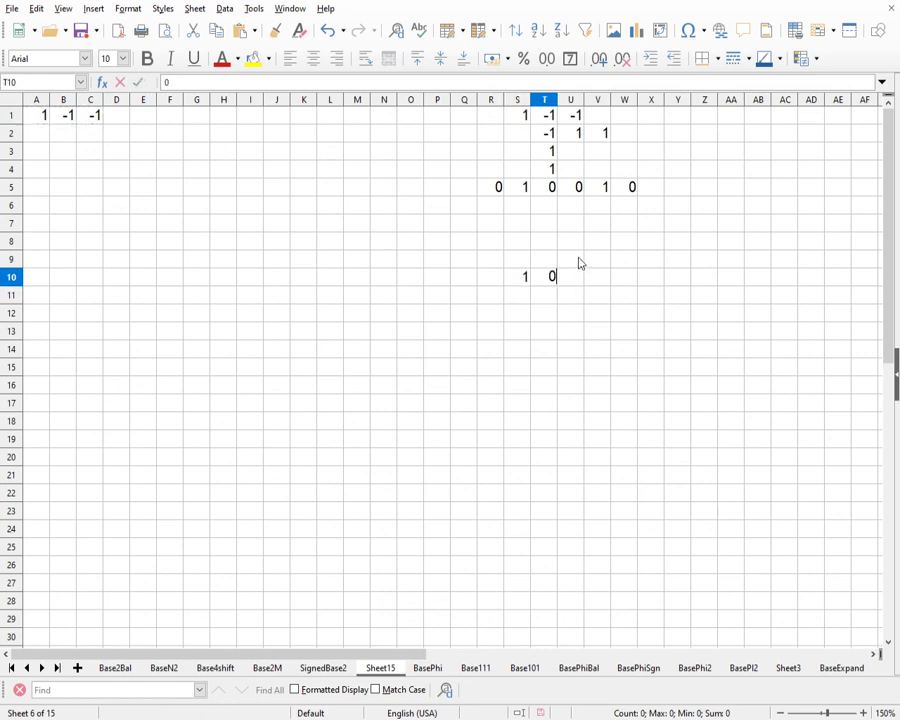
{"action": "left_click", "coordinate": [593, 193]}
{"action": "left_click", "coordinate": [571, 279]}
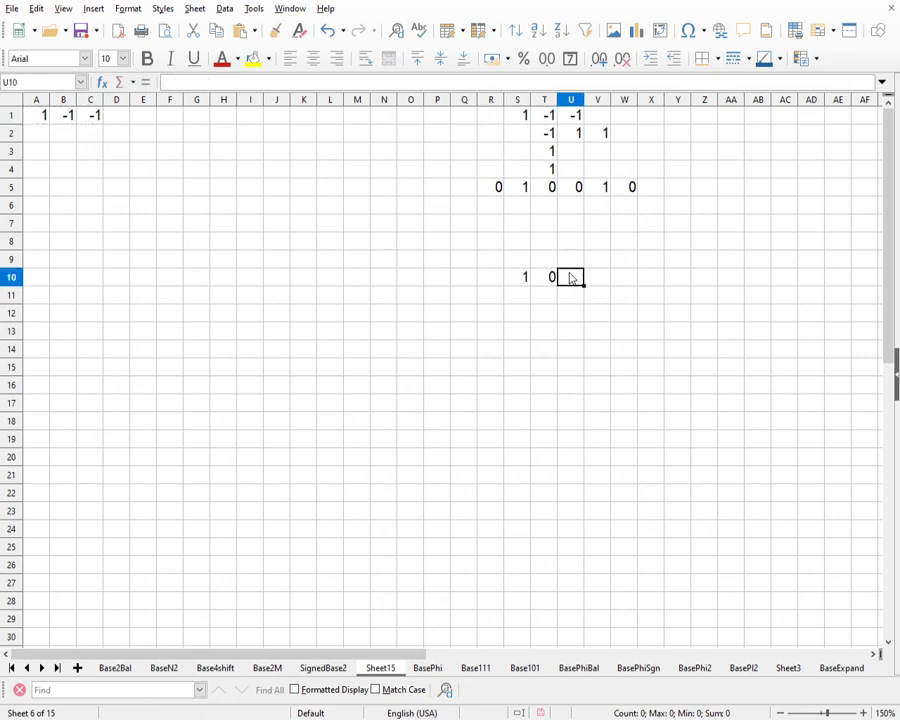
{"action": "type", "text": "0"}
{"action": "key", "text": "Tab"}
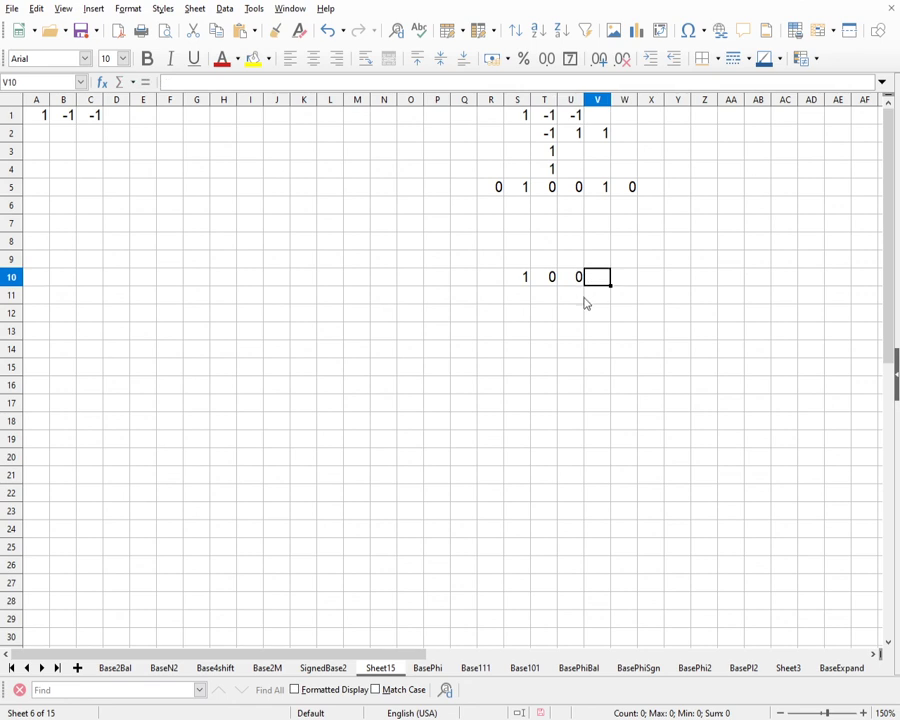
{"action": "type", "text": "1"}
{"action": "key", "text": "Return"}
- Copy the digits in S10:V10 into the row below, S11:V11
{"action": "left_click_drag", "start_coordinate": [524, 280], "coordinate": [602, 282]}
{"action": "key", "text": "ctrl+c"}
{"action": "left_click", "coordinate": [518, 298]}
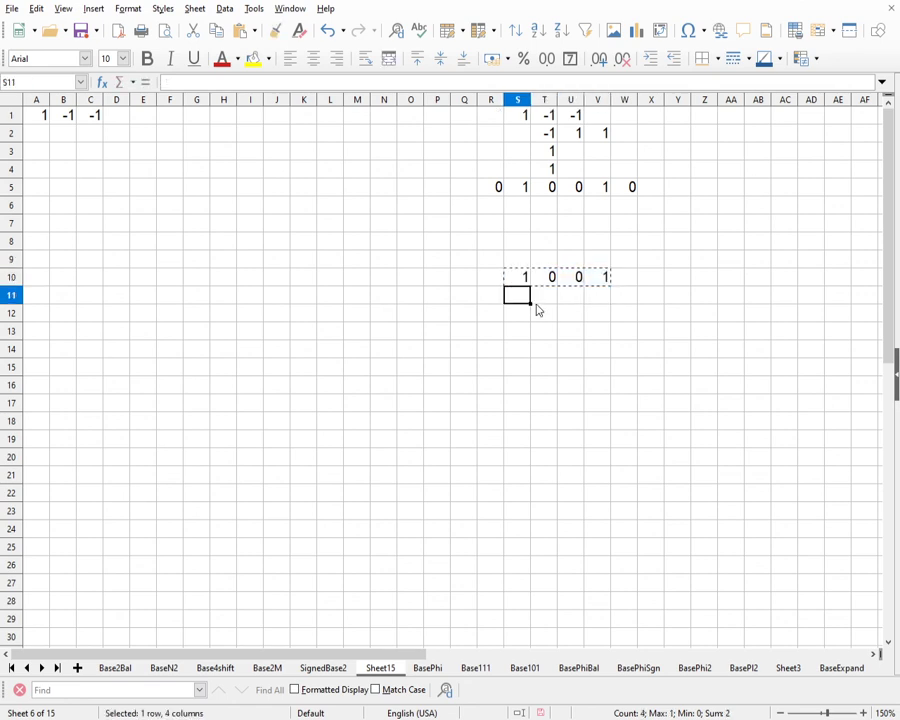
{"action": "key", "text": "ctrl+v"}
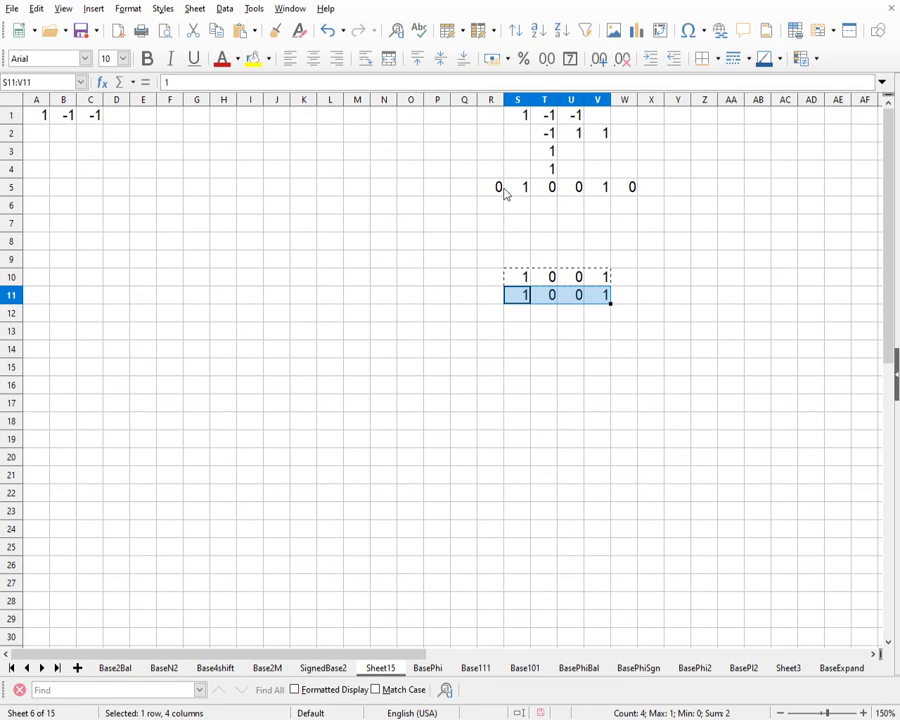
- Copy the column-sum formula from R5 into Q12:Y12 to add the two digit rows
{"action": "left_click", "coordinate": [496, 192]}
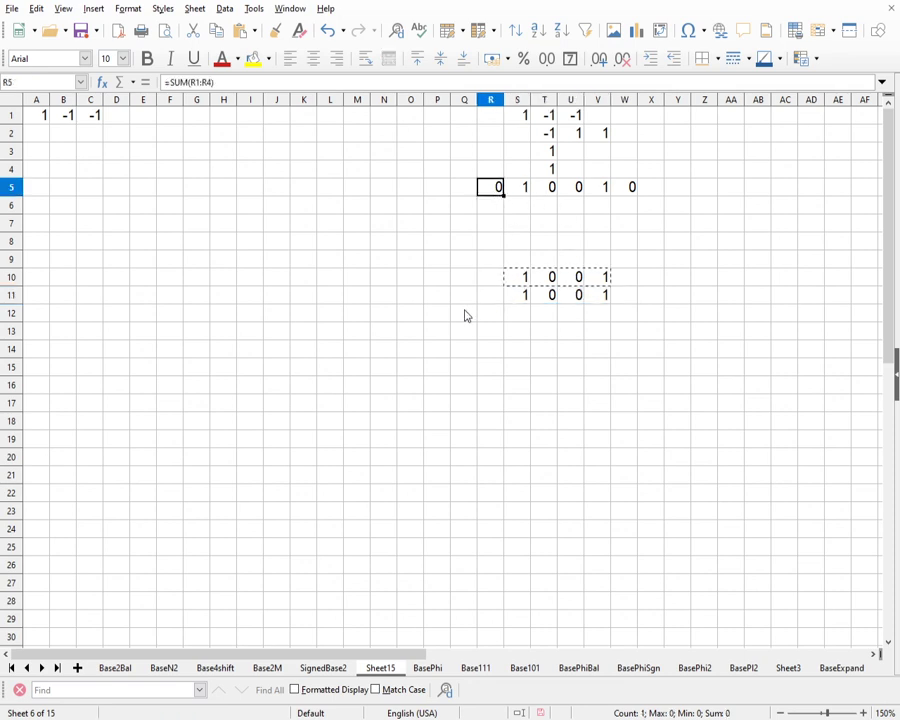
{"action": "key", "text": "ctrl+c"}
{"action": "left_click_drag", "start_coordinate": [464, 315], "coordinate": [680, 313]}
{"action": "key", "text": "ctrl+v"}
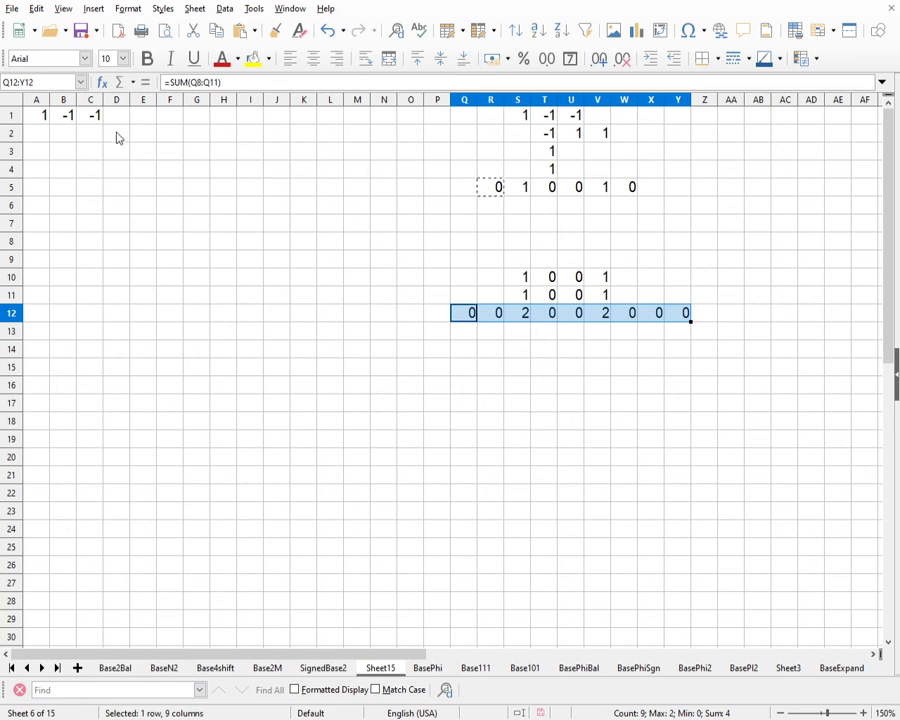
- Copy the coefficients in A1:C1 and paste them with reversed signs into S9:U9 and unchanged into R8:T8 and T7:V7
{"action": "left_click_drag", "start_coordinate": [95, 117], "coordinate": [40, 115]}
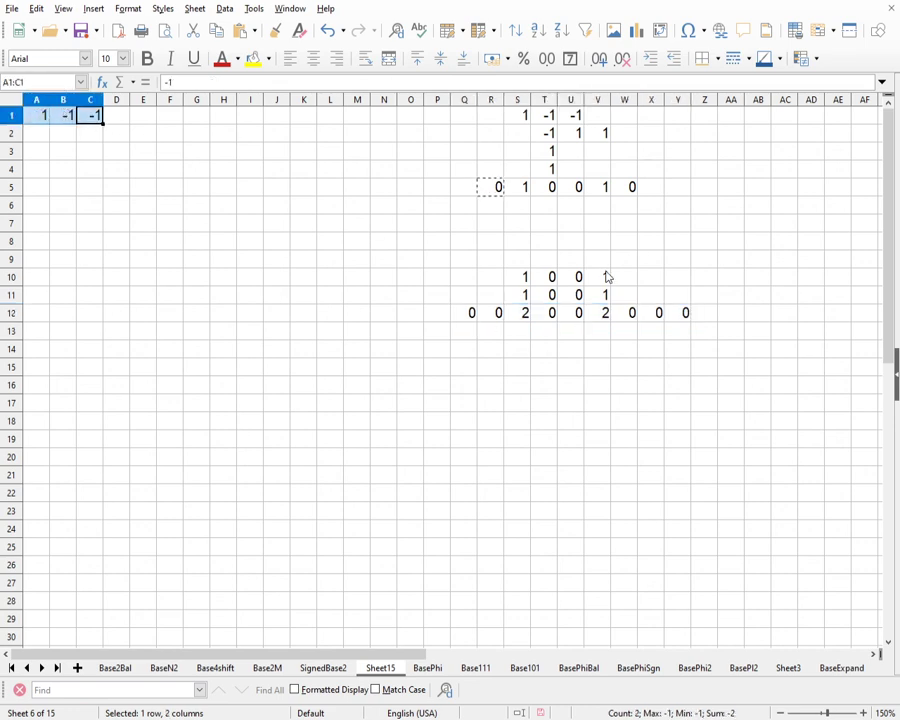
{"action": "key", "text": "ctrl+c"}
{"action": "left_click", "coordinate": [526, 266]}
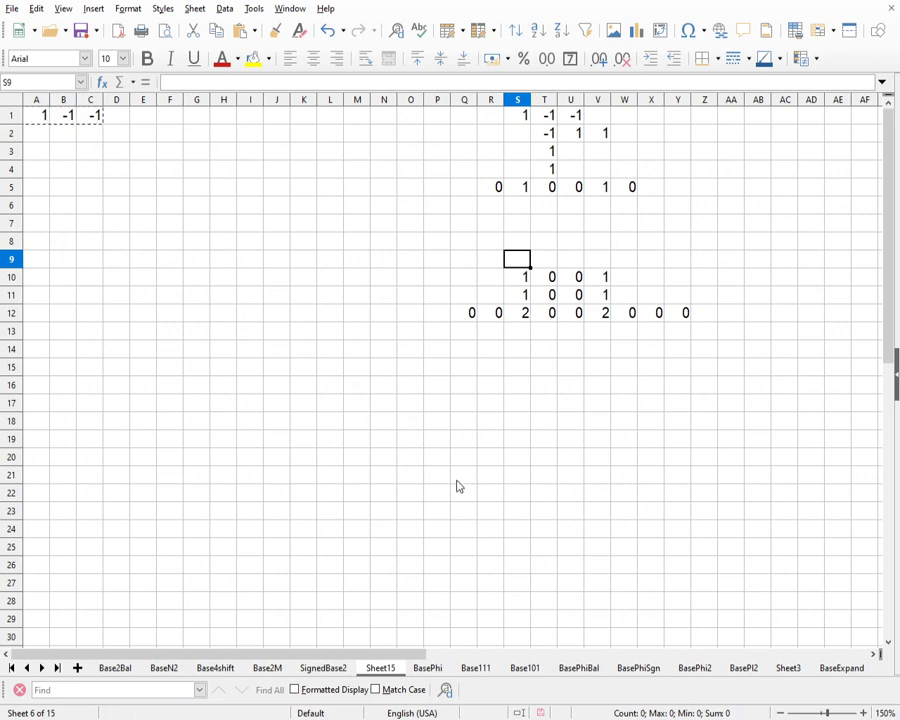
{"action": "key", "text": "ctrl+v"}
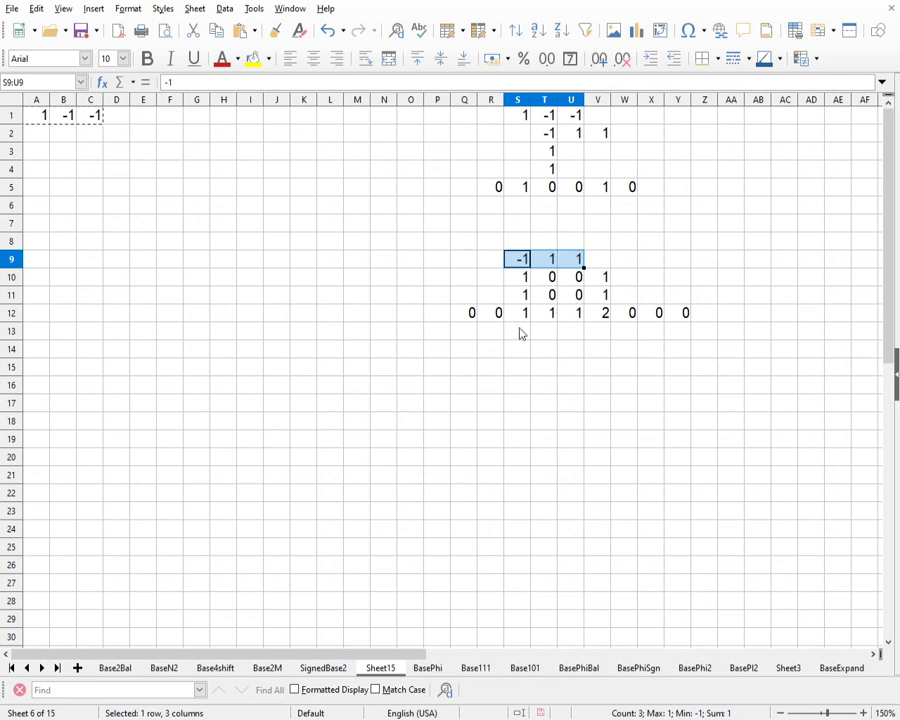
{"action": "left_click", "coordinate": [491, 246]}
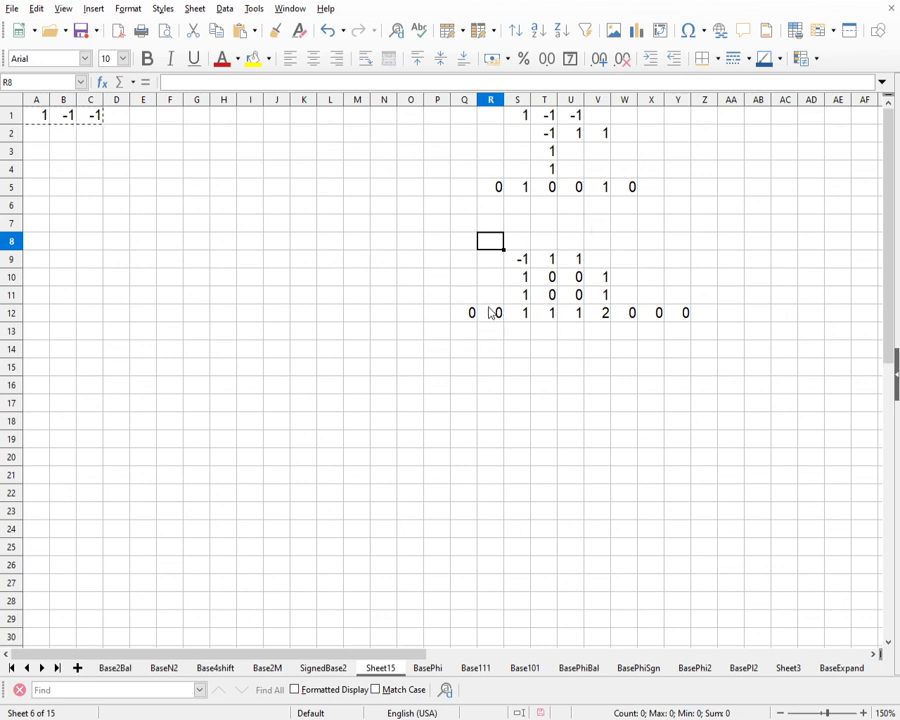
{"action": "key", "text": "ctrl+v"}
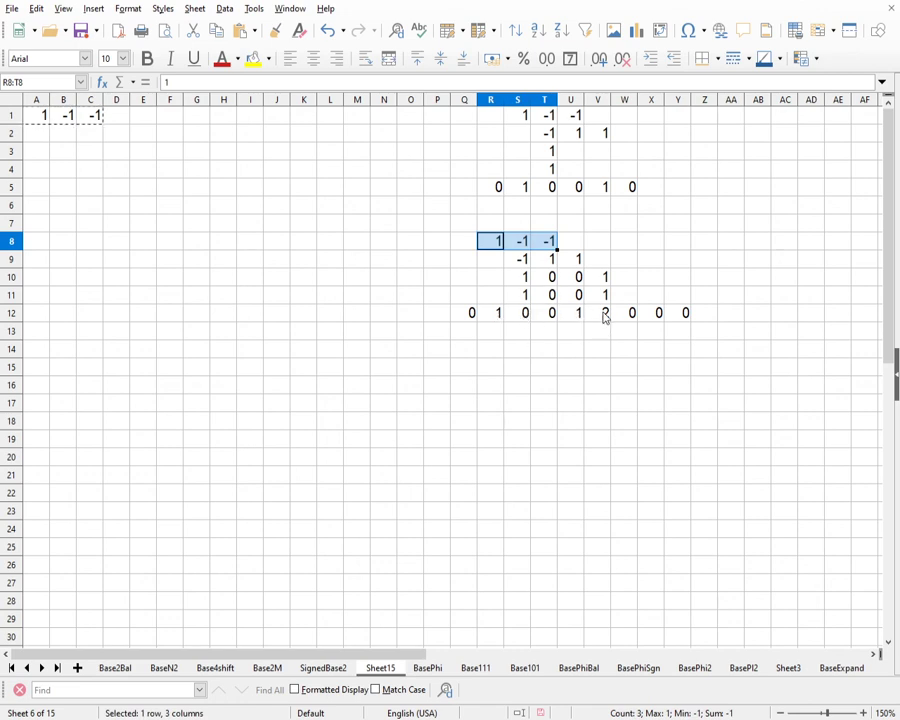
{"action": "left_click", "coordinate": [546, 224]}
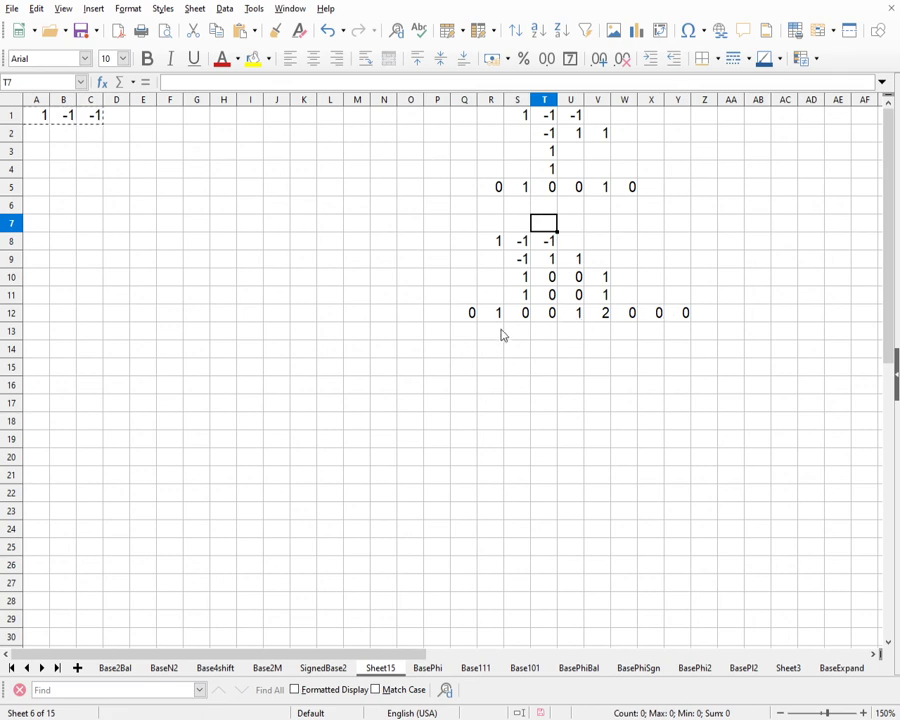
{"action": "key", "text": "ctrl+v"}
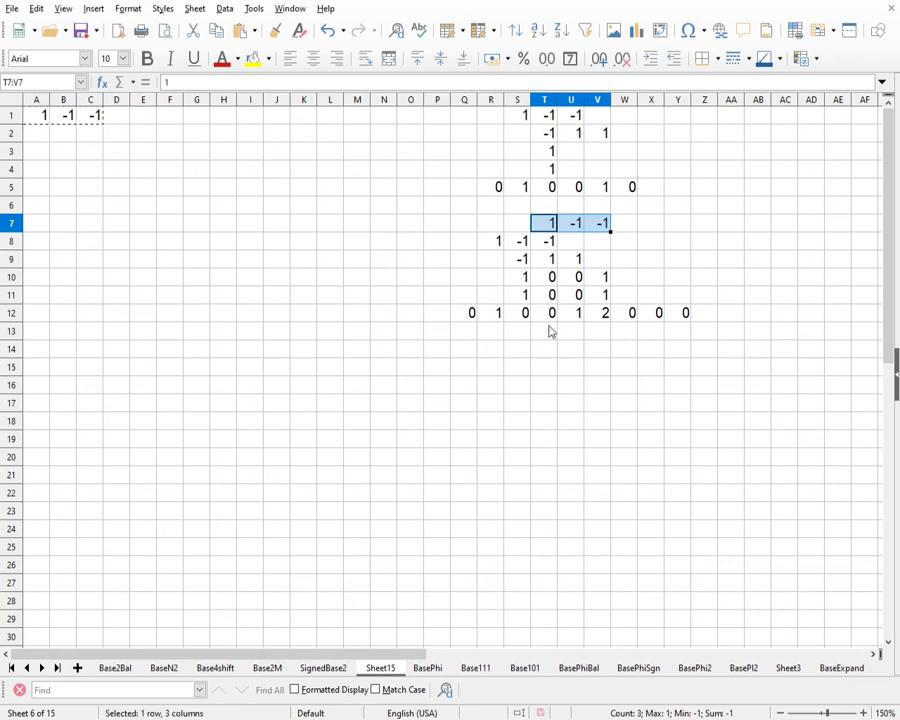
- Extend the sum range in Q12 to Q7:Q11 and fill the formula across to Y12
{"action": "left_click", "coordinate": [472, 315]}
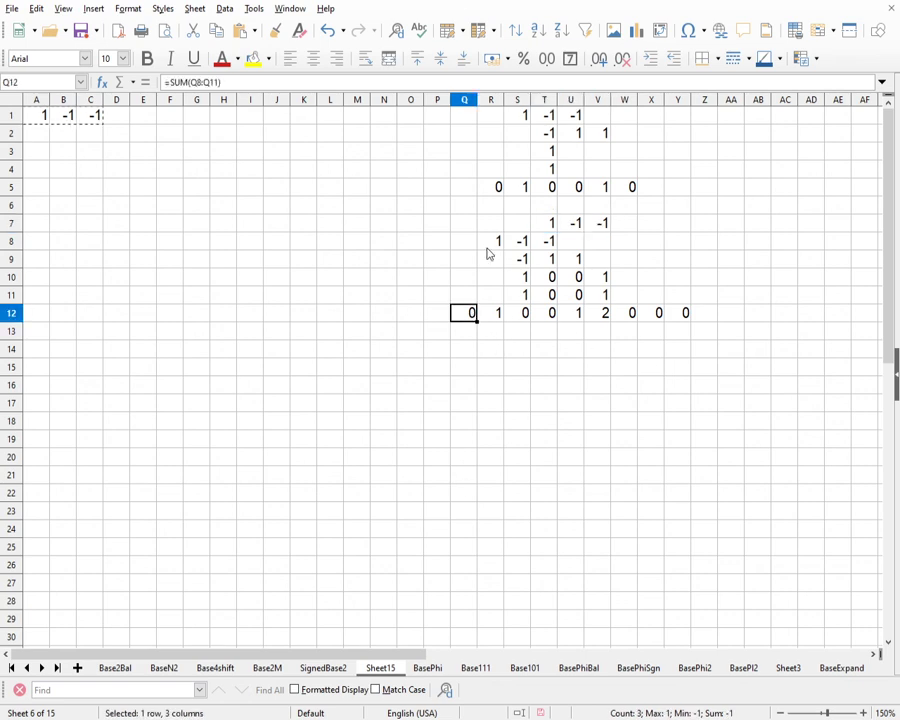
{"action": "left_click", "coordinate": [430, 82]}
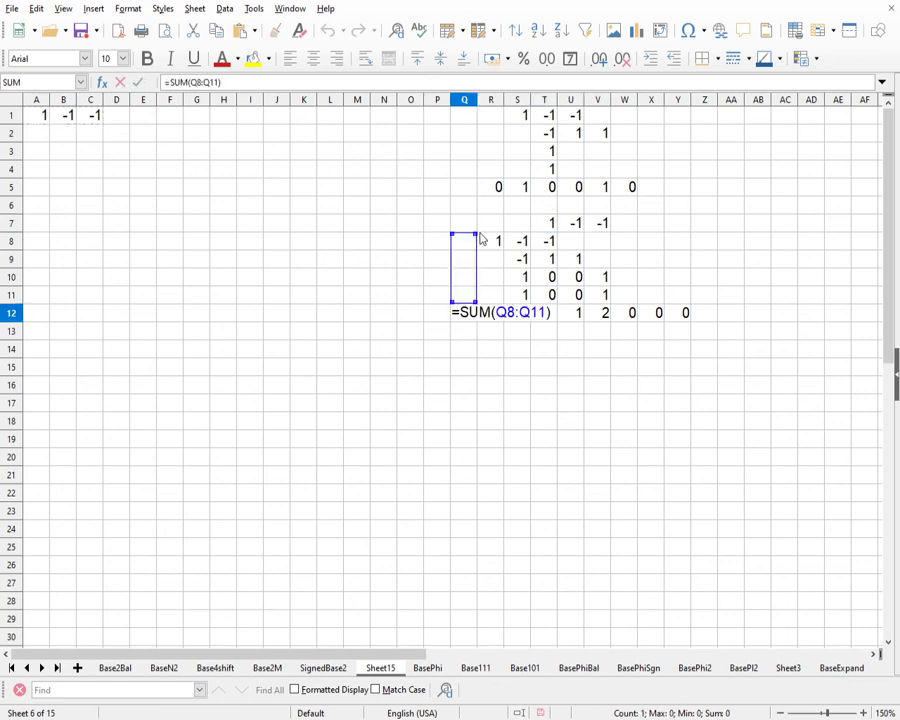
{"action": "left_click_drag", "start_coordinate": [477, 233], "coordinate": [472, 216]}
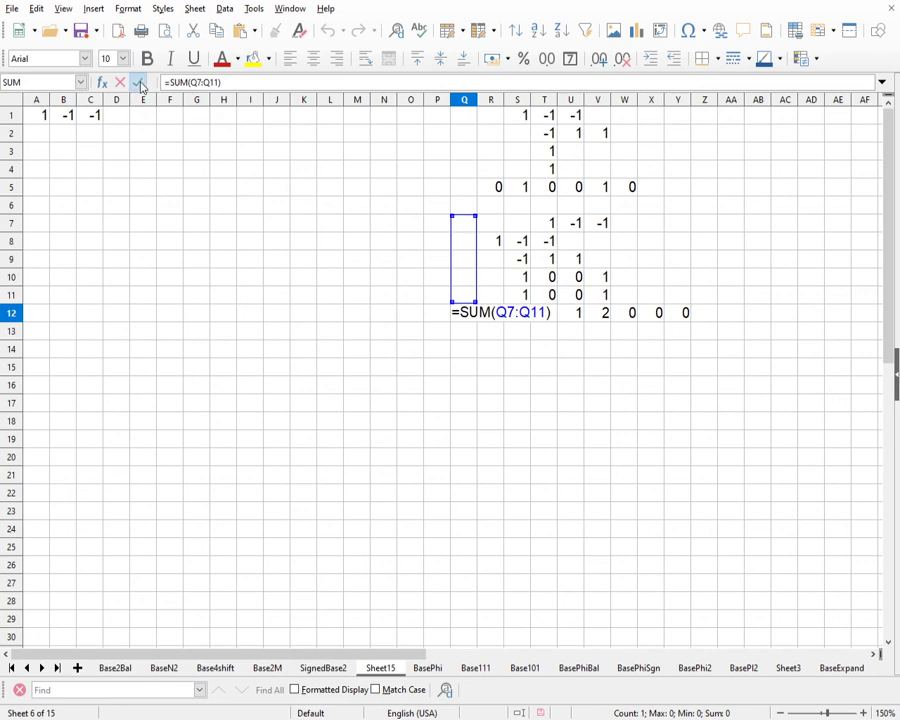
{"action": "left_click", "coordinate": [138, 82]}
{"action": "left_click_drag", "start_coordinate": [476, 320], "coordinate": [686, 316]}
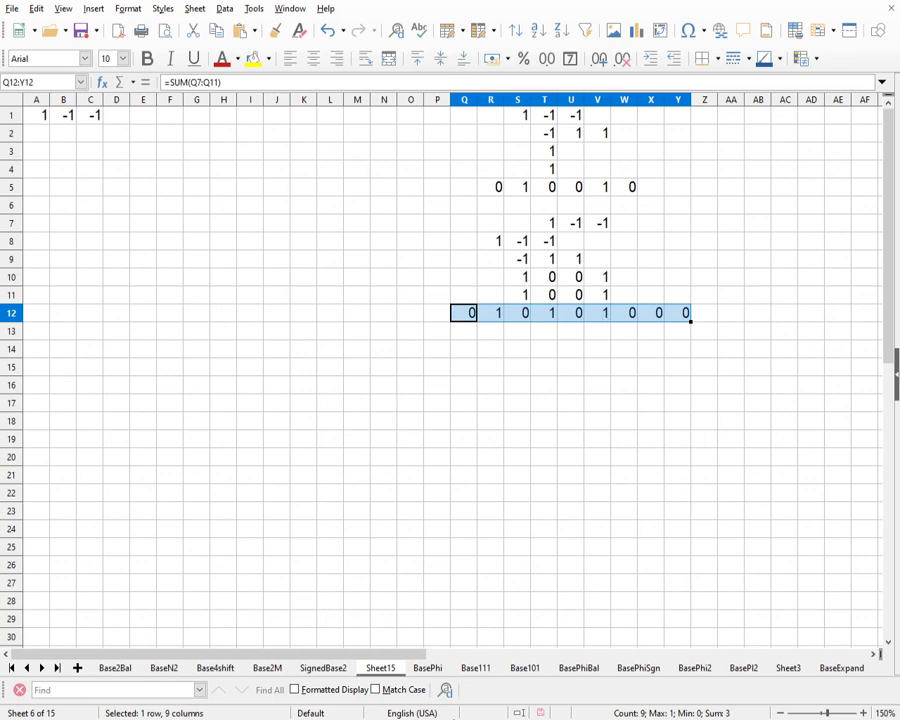
- Copy V17:AG17 from the BasePhi sheet into Q21:AB21 of Sheet15 and fill the blank cells with 0
{"action": "left_click", "coordinate": [424, 670]}
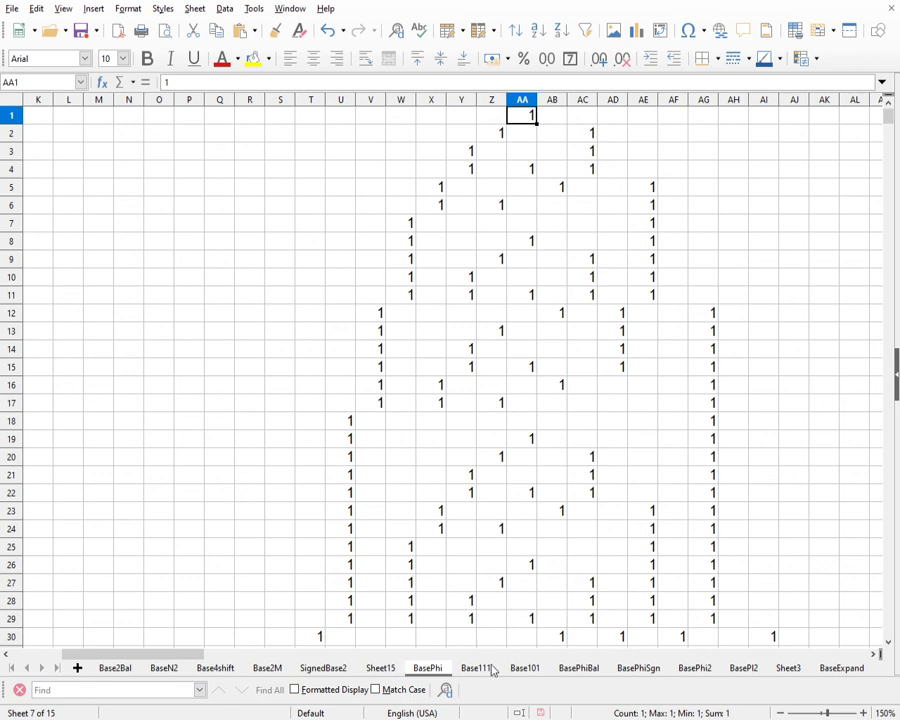
{"action": "left_click", "coordinate": [381, 669]}
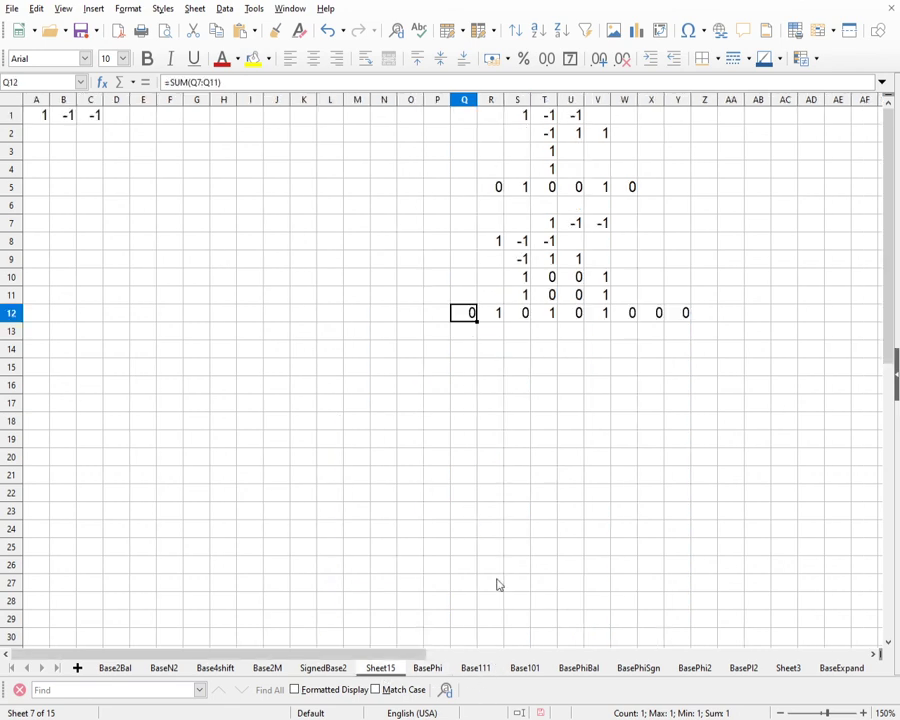
{"action": "mouse_move", "coordinate": [888, 304]}
{"action": "left_mouse_down"}
{"action": "mouse_move", "coordinate": [888, 352]}
{"action": "mouse_move", "coordinate": [893, 289]}
{"action": "left_mouse_up"}
{"action": "left_click", "coordinate": [429, 671]}
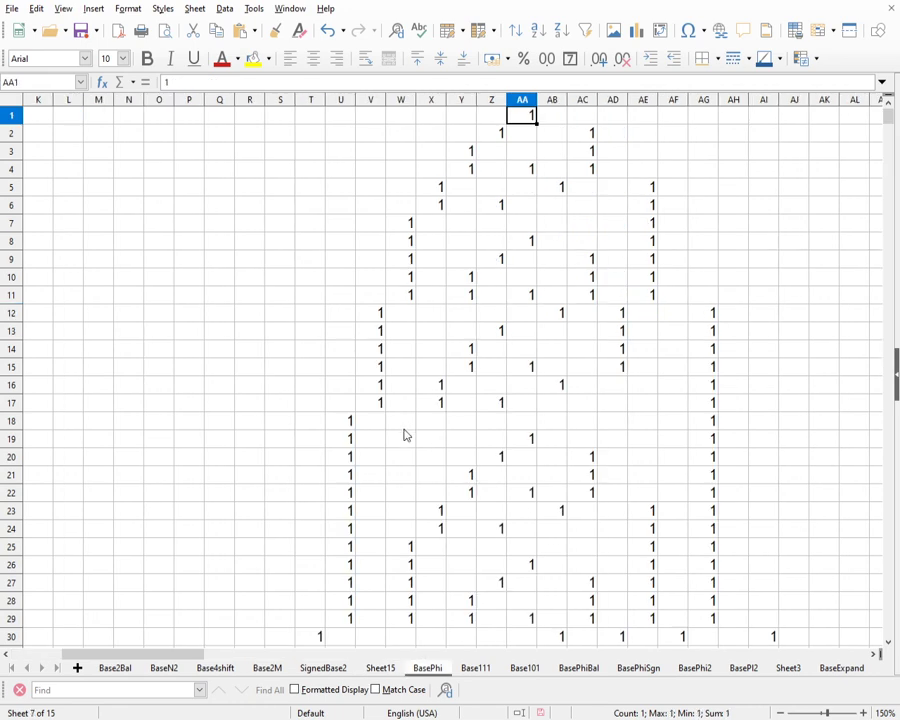
{"action": "left_click_drag", "start_coordinate": [378, 408], "coordinate": [716, 414]}
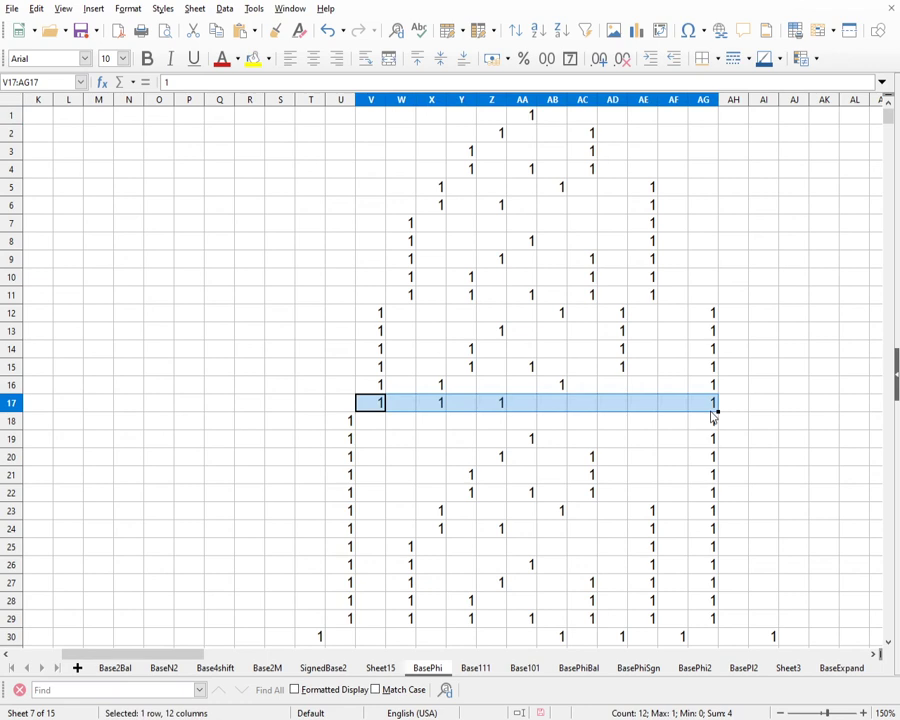
{"action": "key", "text": "ctrl+c"}
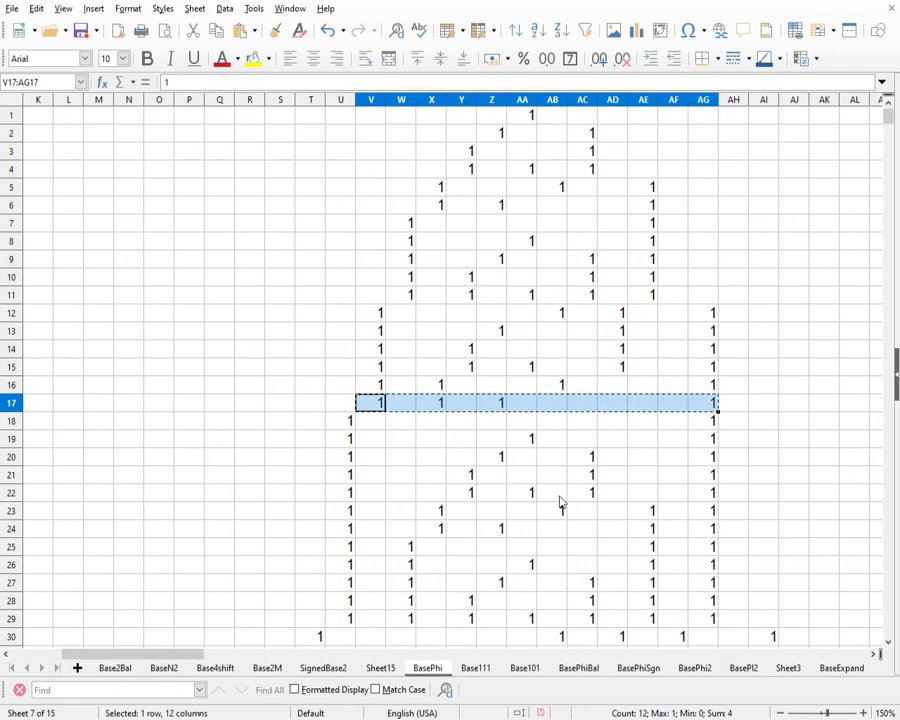
{"action": "left_click", "coordinate": [384, 668]}
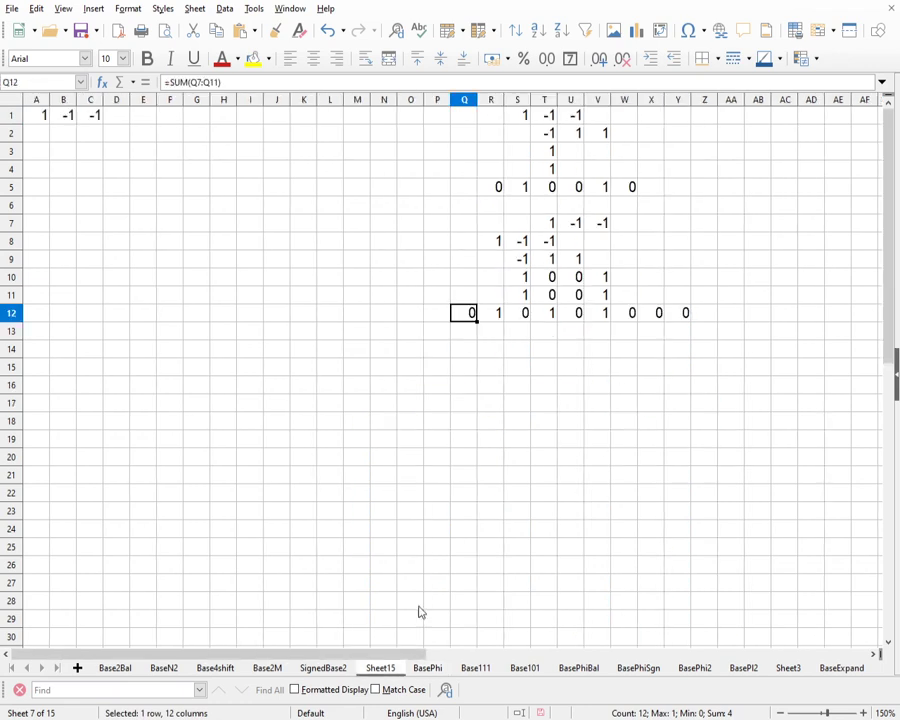
{"action": "left_click", "coordinate": [465, 479]}
{"action": "key", "text": "ctrl+v"}
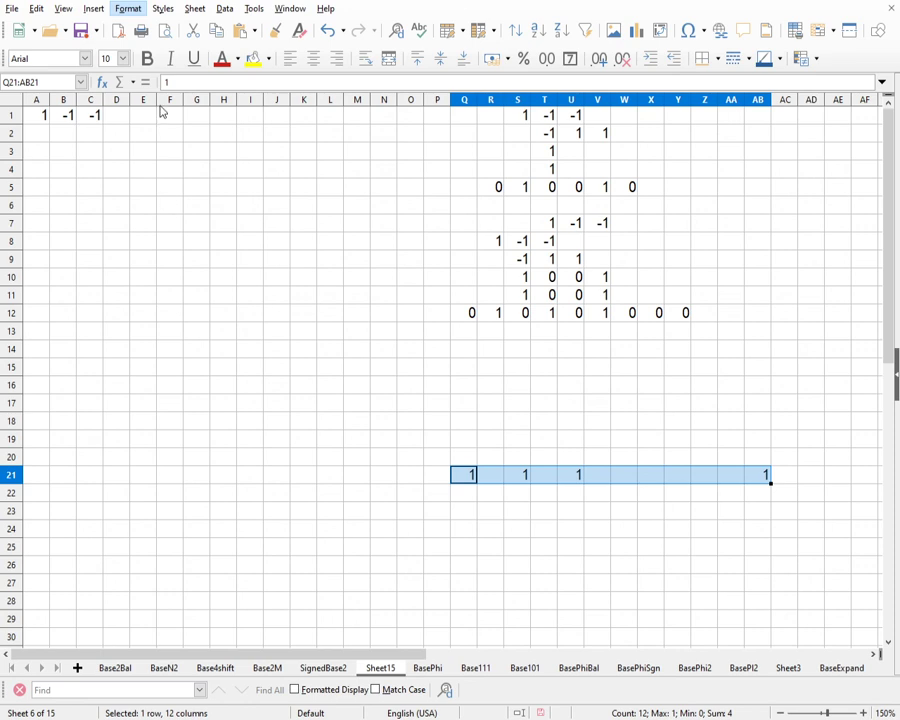
{"action": "key", "text": "ctrl+shift+6"}
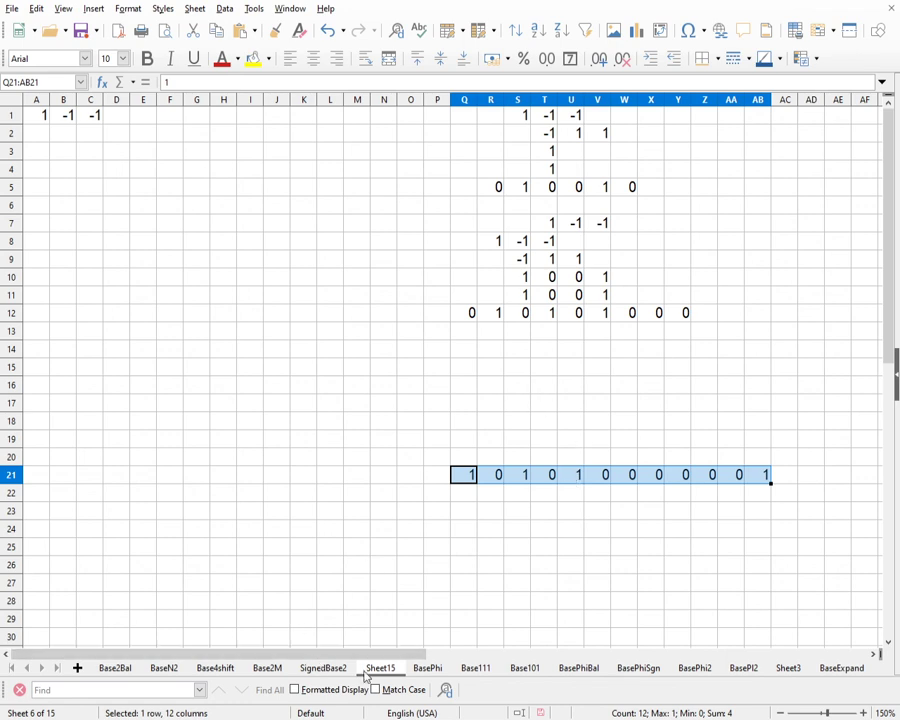
- Copy W10:AE10 from the BasePhi sheet into R22:Z22 of Sheet15 with reversed signs and zeros in the blanks
{"action": "left_click", "coordinate": [426, 669]}
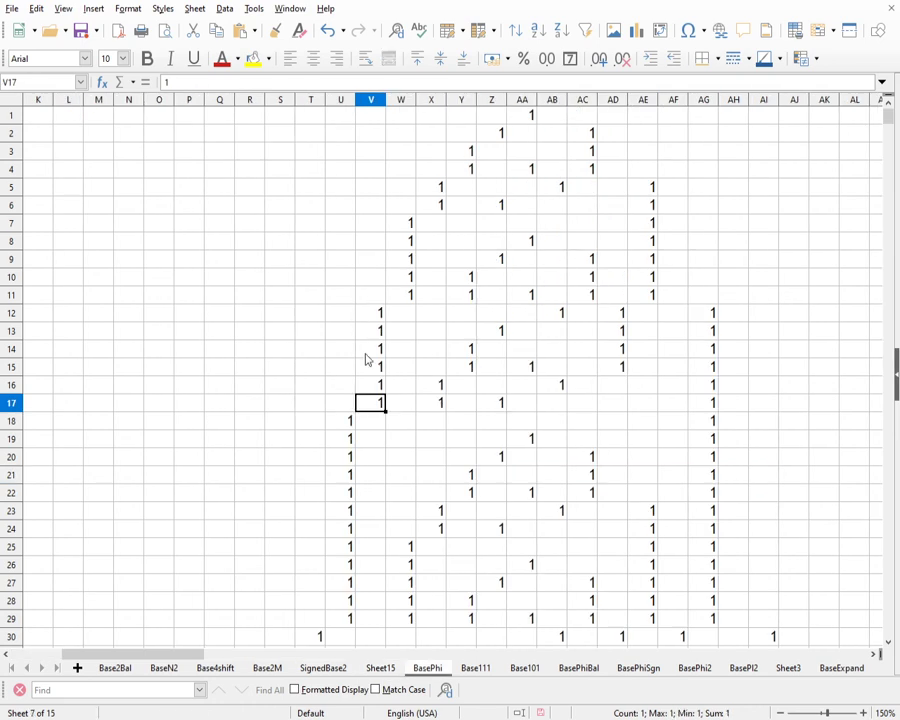
{"action": "left_click_drag", "start_coordinate": [408, 279], "coordinate": [641, 282]}
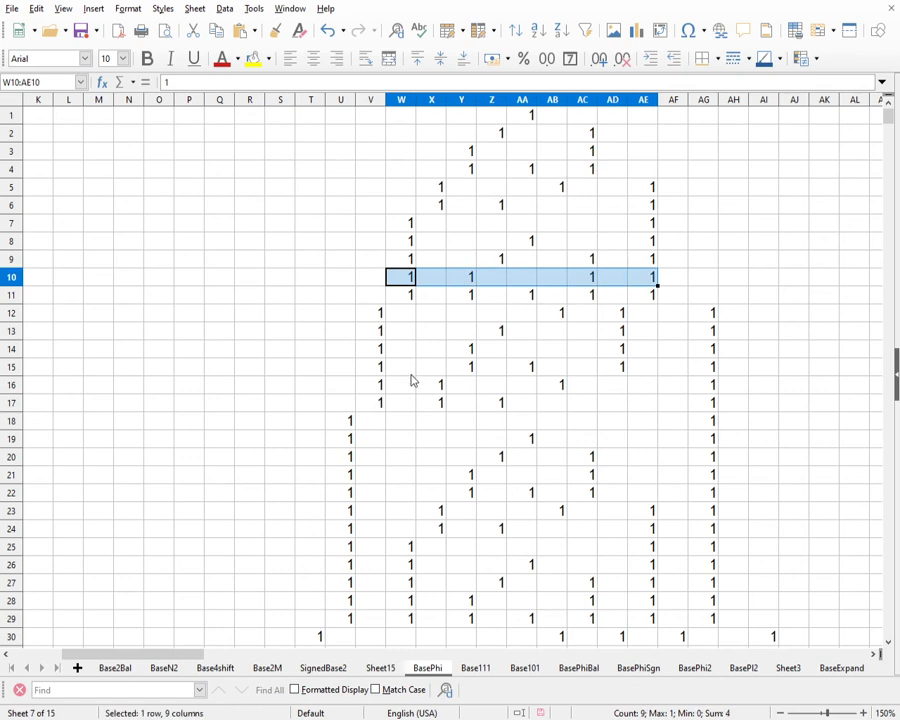
{"action": "key", "text": "ctrl+c"}
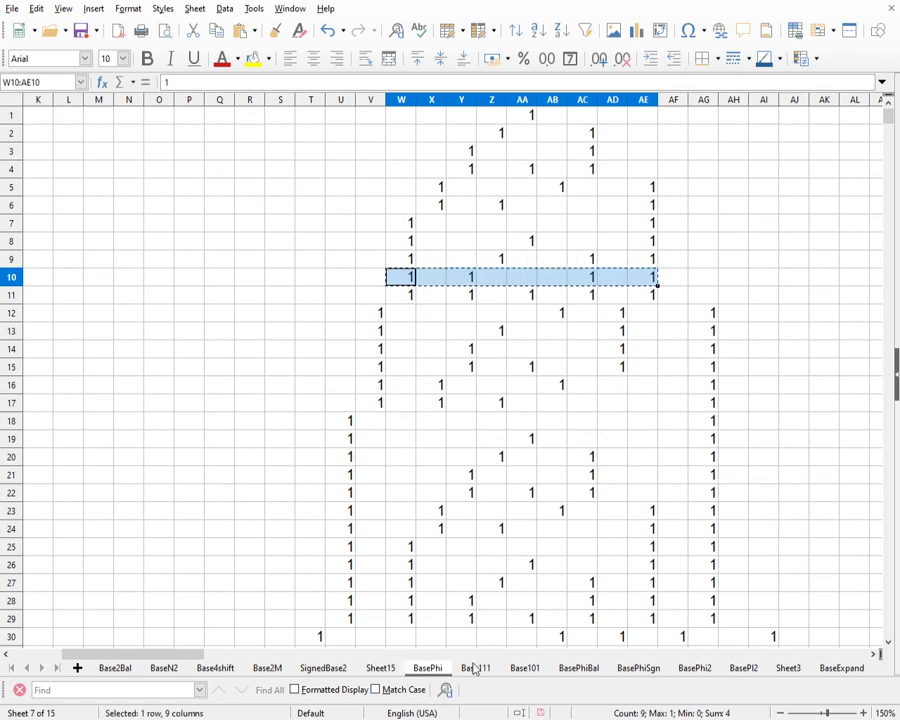
{"action": "left_click", "coordinate": [386, 669]}
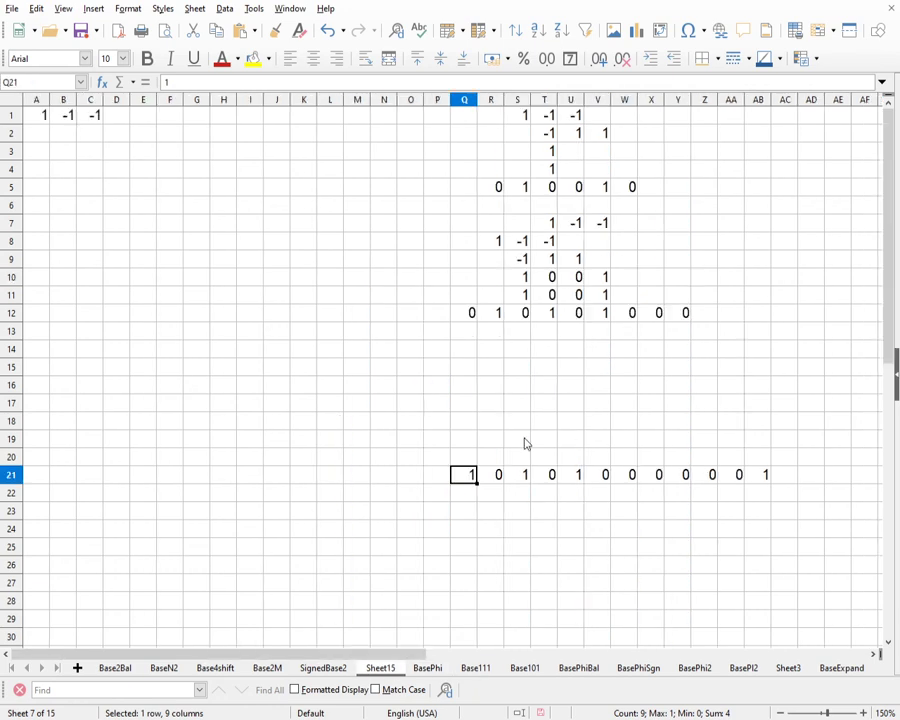
{"action": "left_click", "coordinate": [492, 498]}
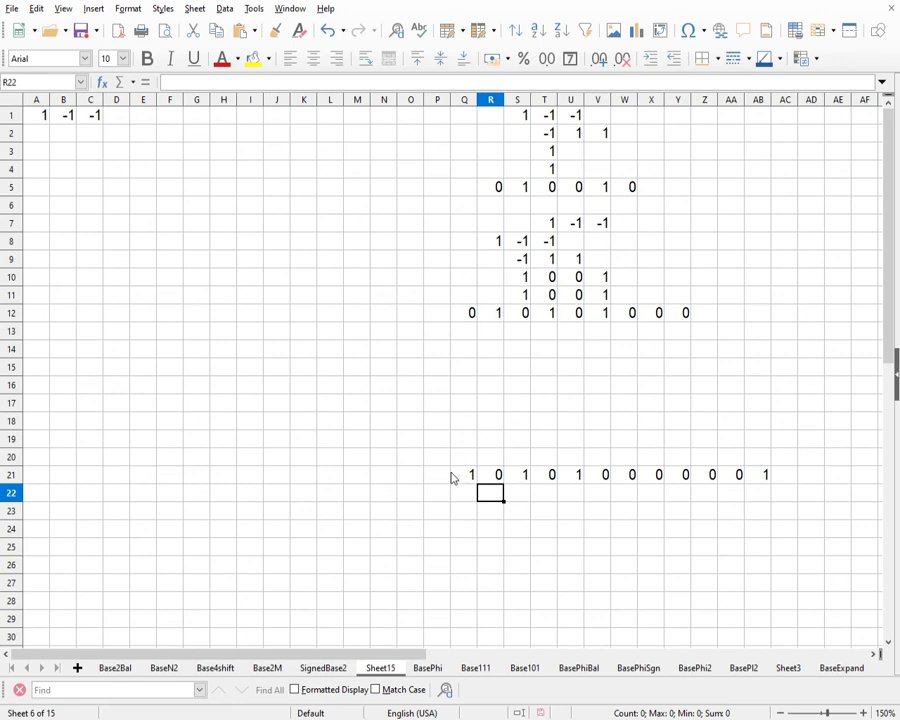
{"action": "key", "text": "ctrl+v"}
- Copy the column-sum formula from Q12 to P23 and fill it across to AD23
{"action": "left_click", "coordinate": [467, 317]}
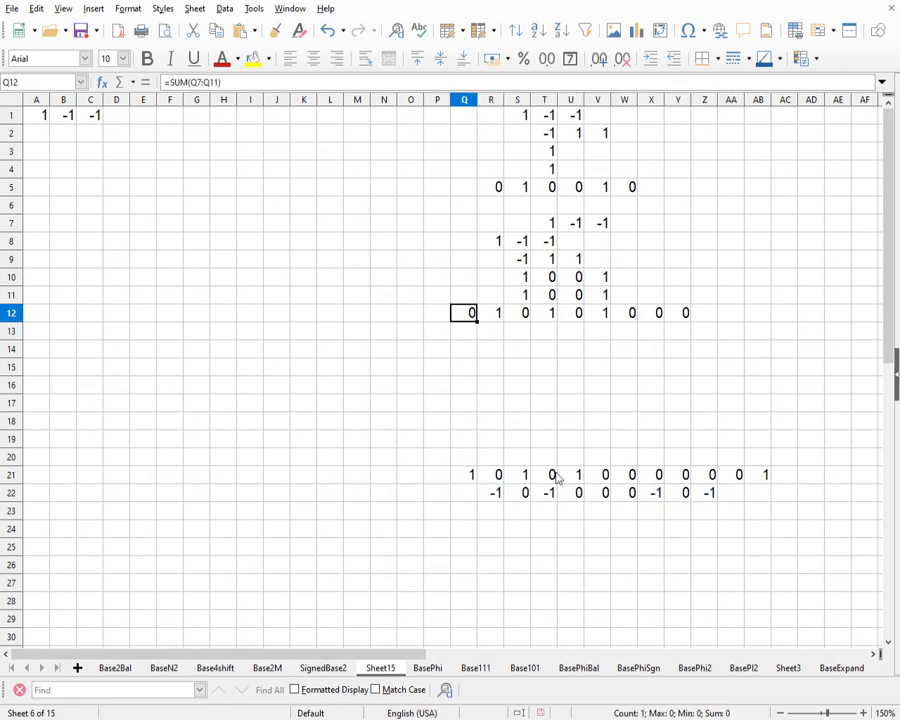
{"action": "left_click", "coordinate": [436, 516]}
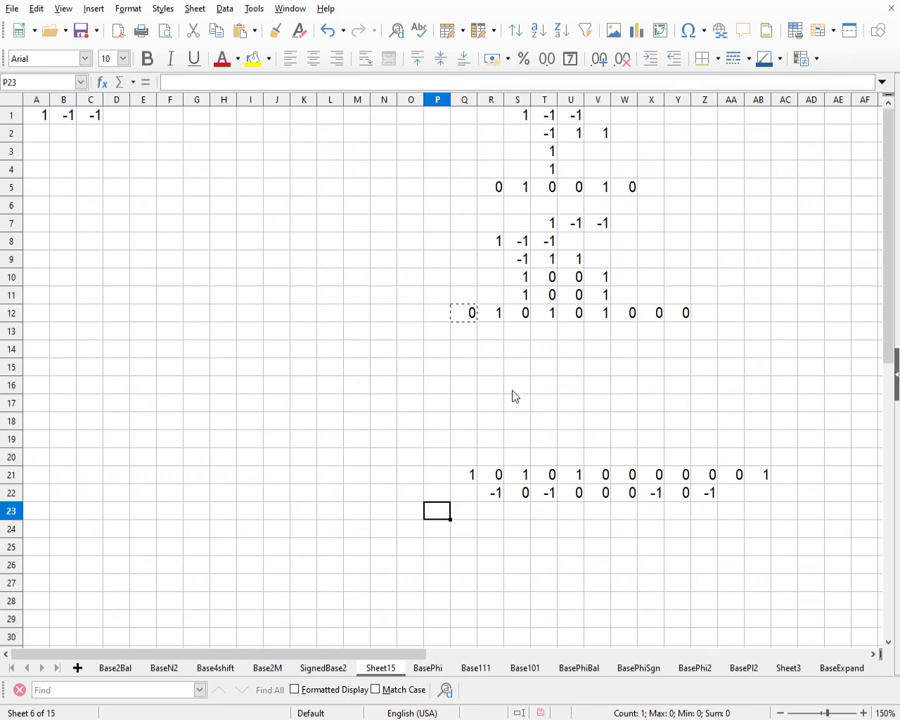
{"action": "key", "text": "ctrl+v"}
{"action": "left_click_drag", "start_coordinate": [447, 520], "coordinate": [822, 524]}
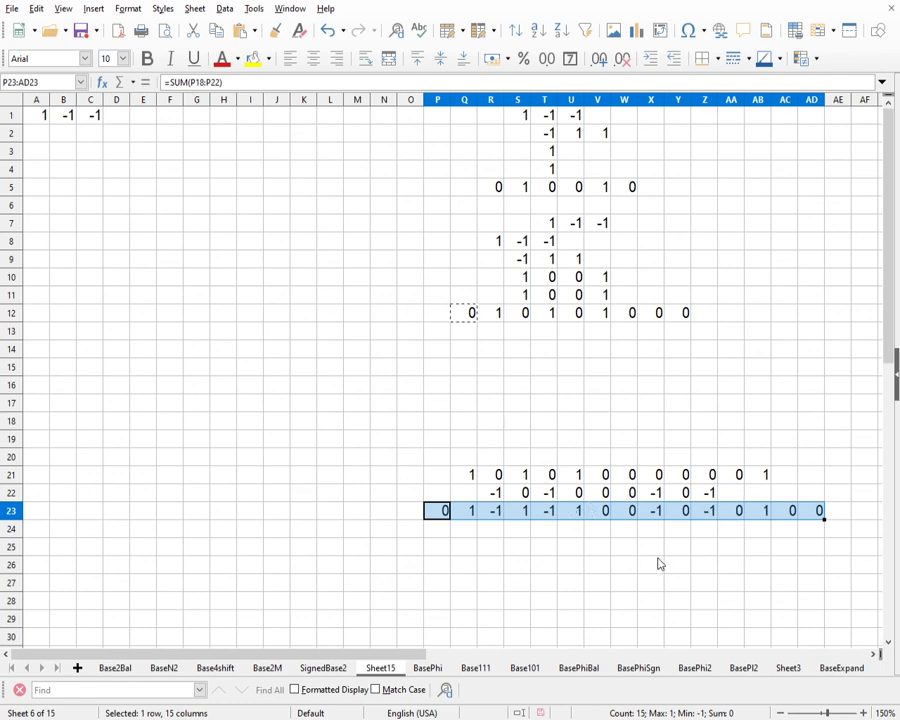
- Extend the sum range in P23 to P14:P22 and fill the formula across to AD23
{"action": "left_click_drag", "start_coordinate": [90, 117], "coordinate": [40, 122]}
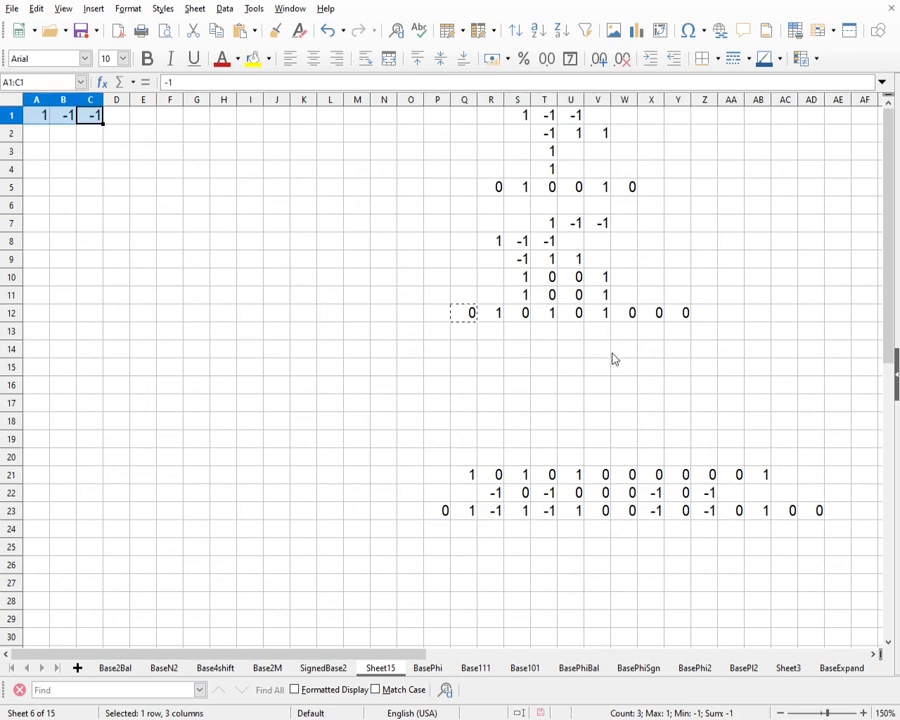
{"action": "key", "text": "ctrl+c"}
{"action": "left_click", "coordinate": [447, 515]}
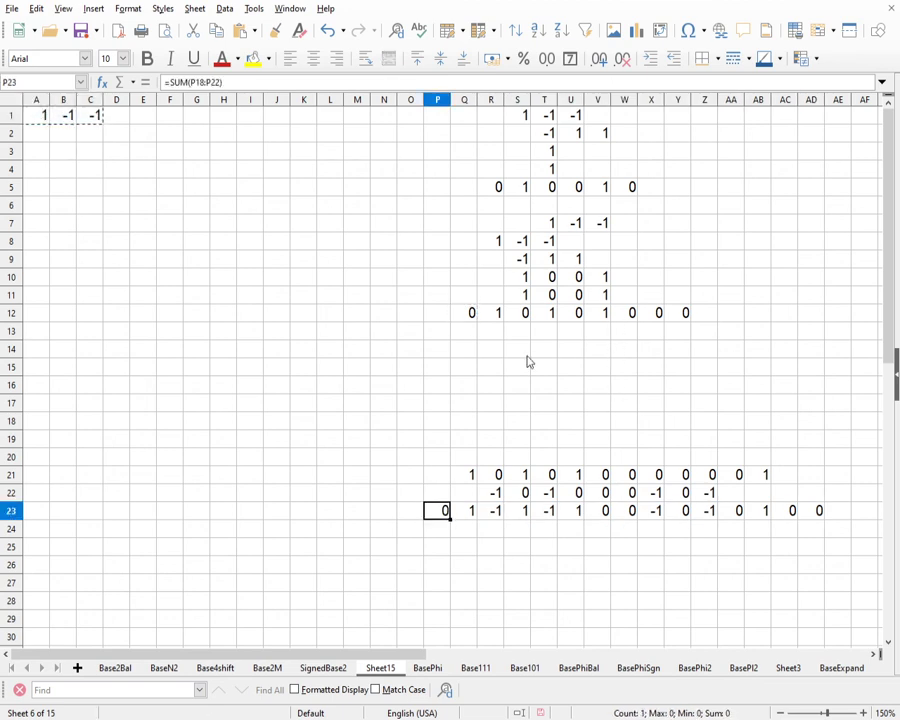
{"action": "left_click", "coordinate": [431, 87]}
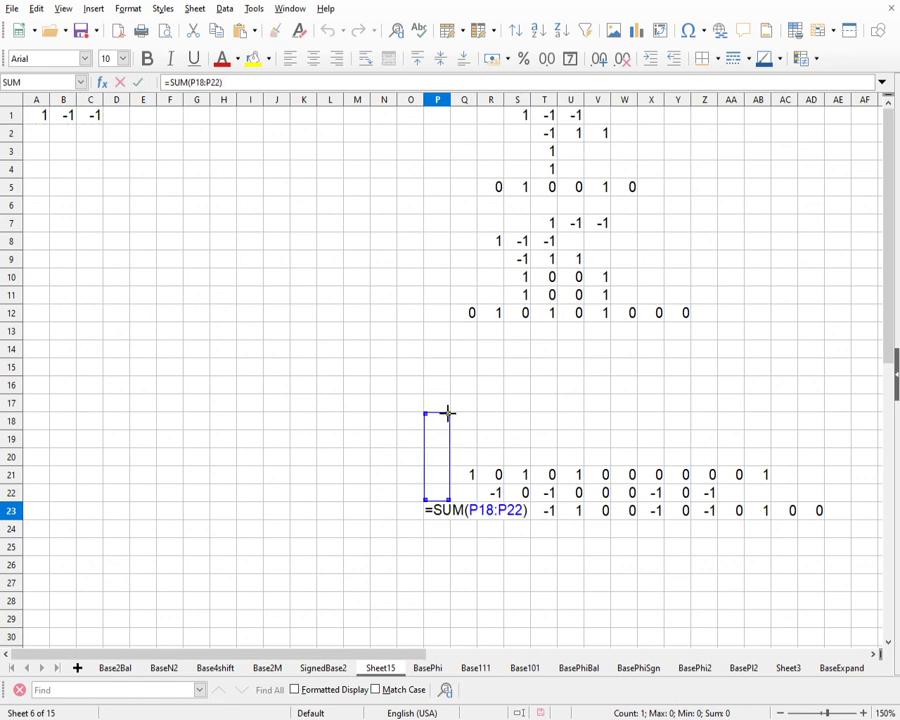
{"action": "left_click_drag", "start_coordinate": [448, 412], "coordinate": [446, 352]}
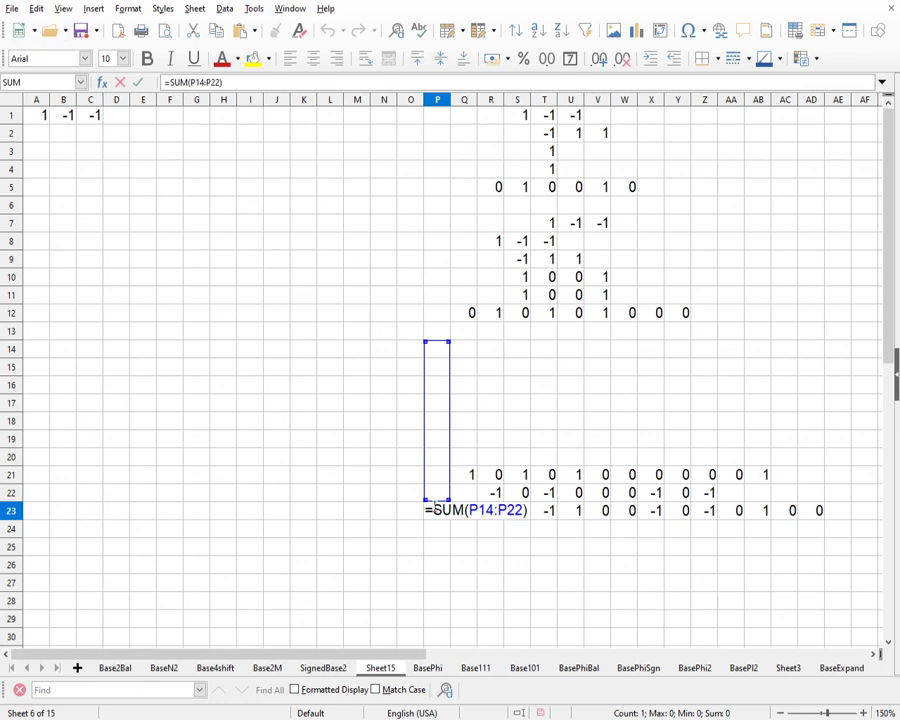
{"action": "left_click", "coordinate": [137, 87]}
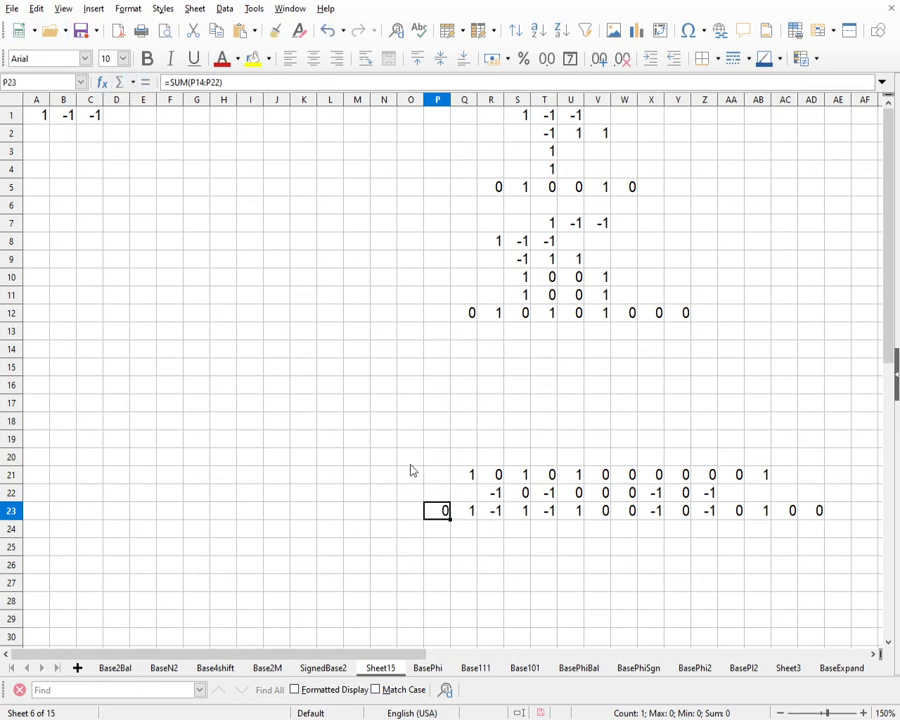
{"action": "left_click_drag", "start_coordinate": [452, 519], "coordinate": [829, 519]}
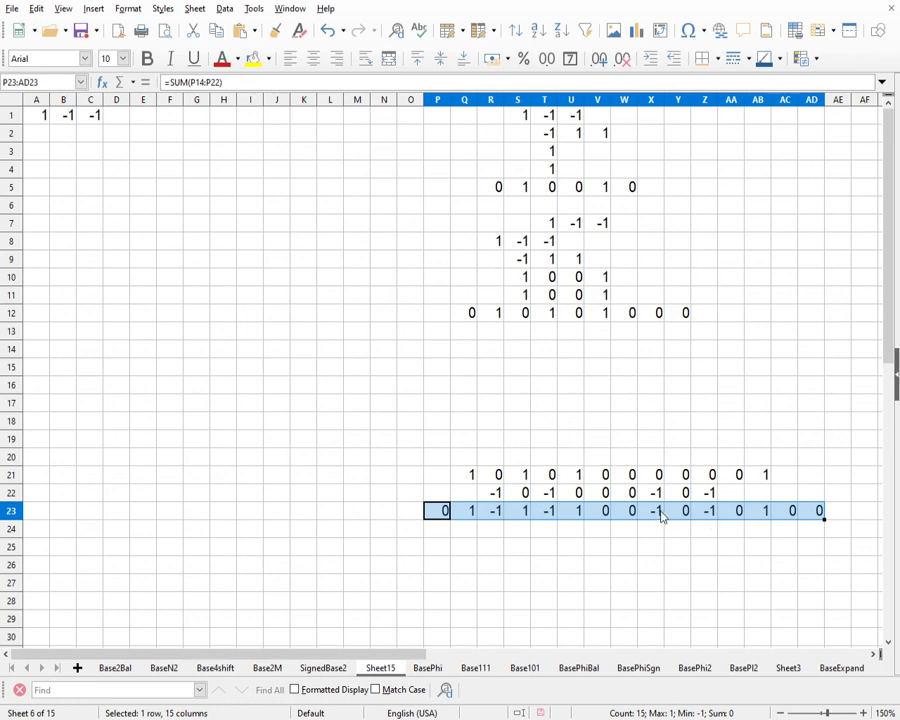
- Enter carry rows -1, 1, 1 starting at U20, W19 and Y18, and carry row 1, -1, -1 starting at Z17
{"action": "left_click", "coordinate": [573, 463]}
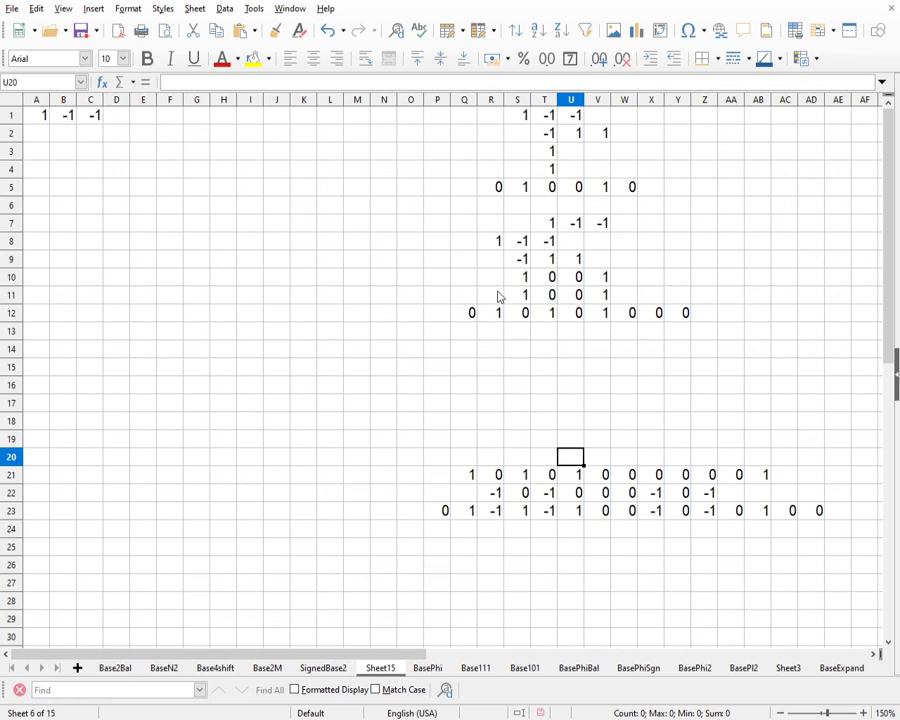
{"action": "key", "text": "ctrl+v"}
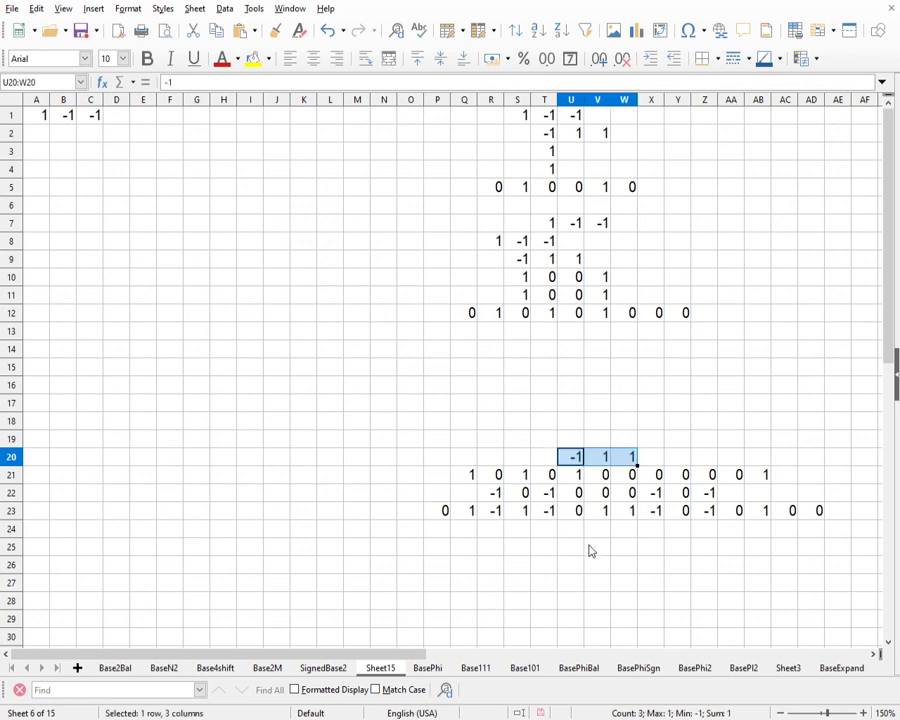
{"action": "left_click", "coordinate": [629, 442]}
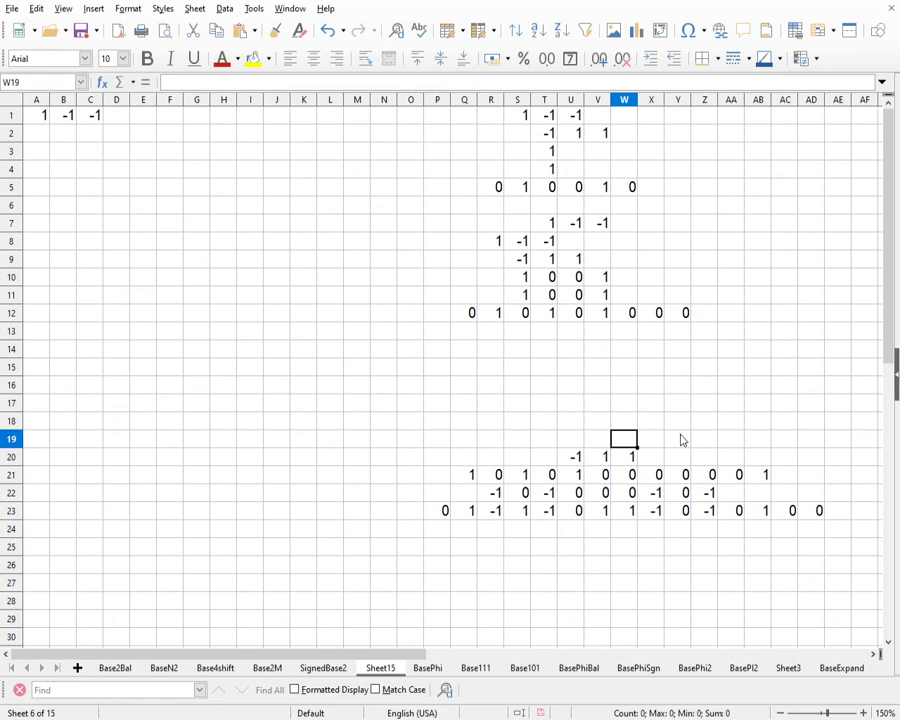
{"action": "key", "text": "ctrl+v"}
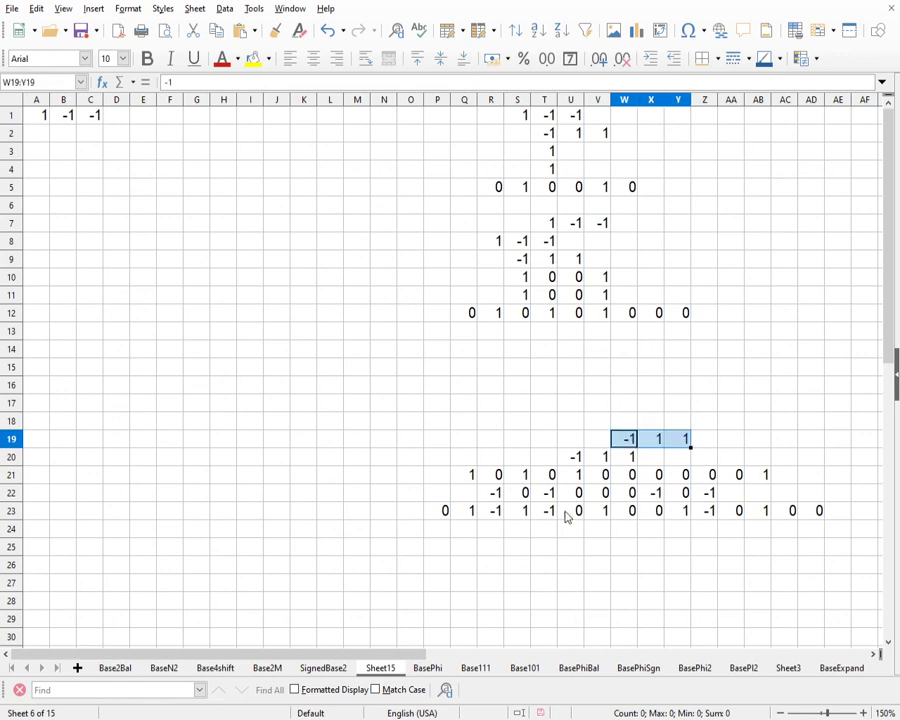
{"action": "left_click", "coordinate": [684, 424]}
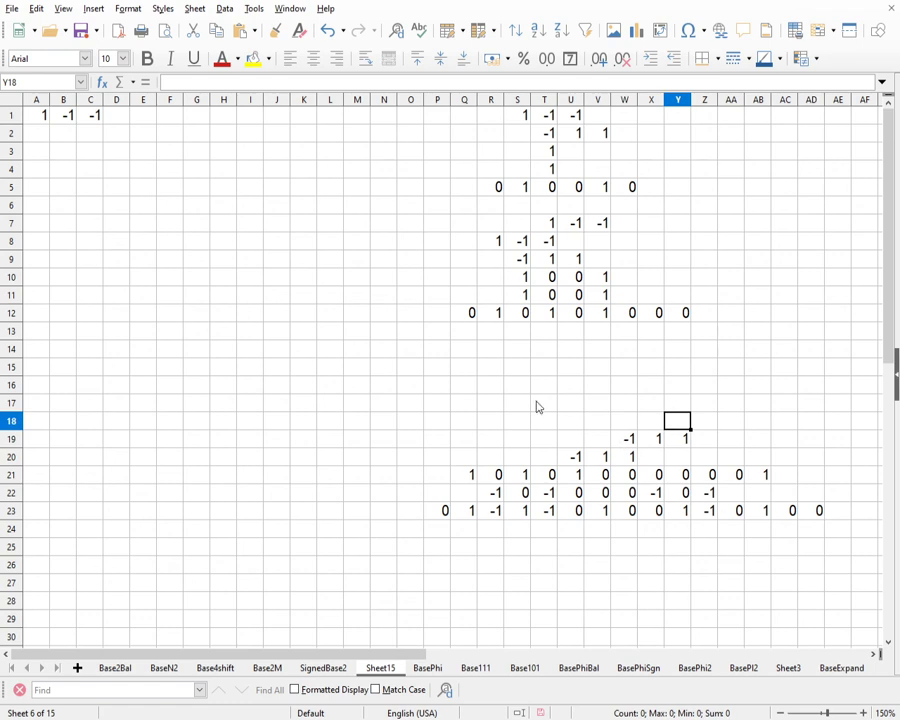
{"action": "key", "text": "ctrl+v"}
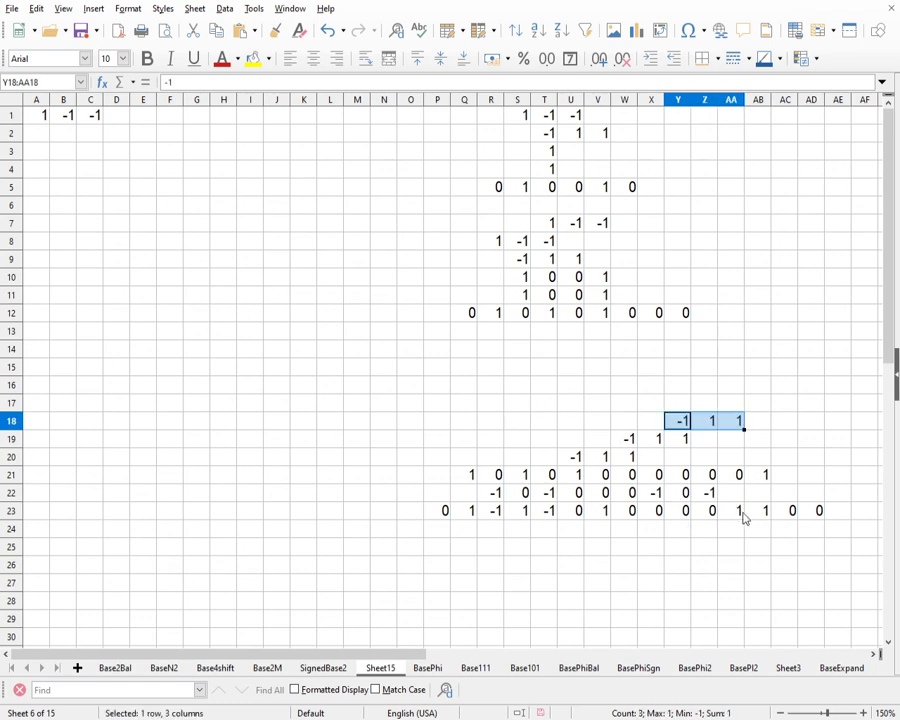
{"action": "left_click", "coordinate": [707, 405]}
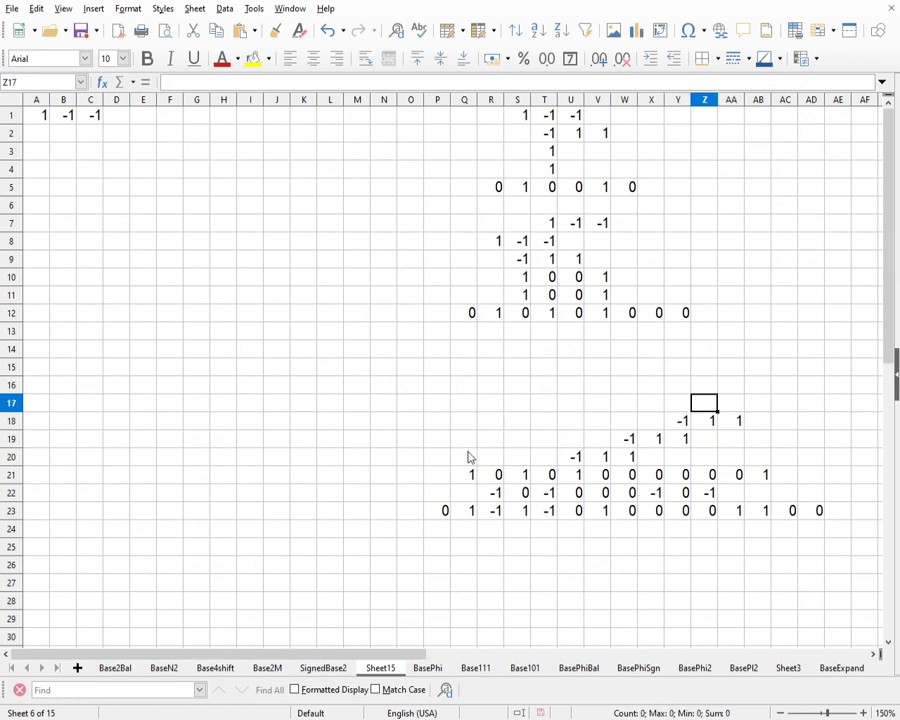
{"action": "key", "text": "ctrl+v"}
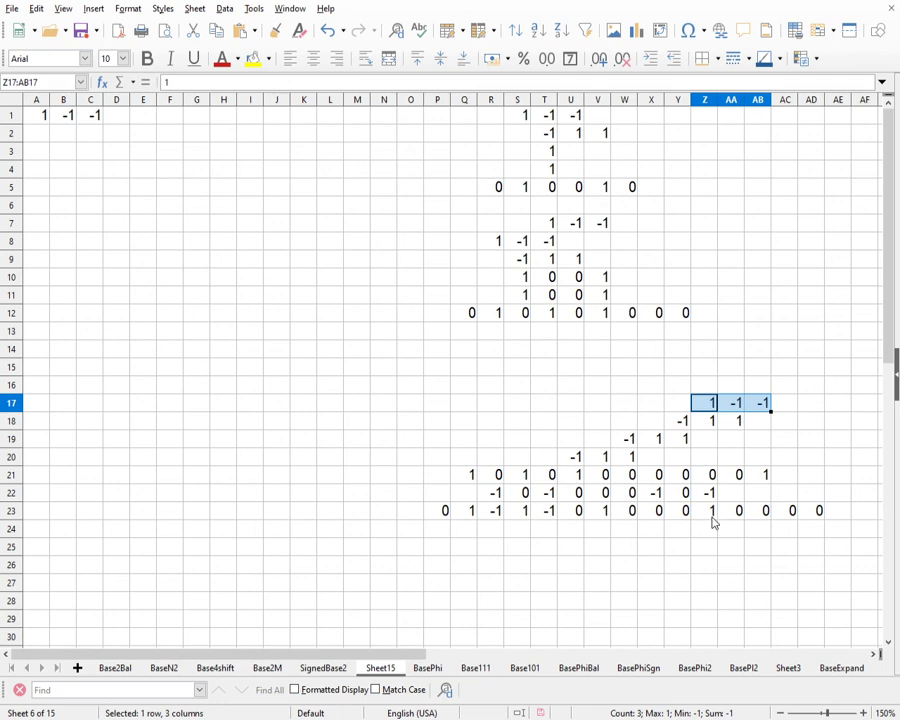
- Add carry row -1, 1, 1 in S19:U19 and carry row 1, -1, -1 in T18:V18
{"action": "left_click", "coordinate": [524, 516]}
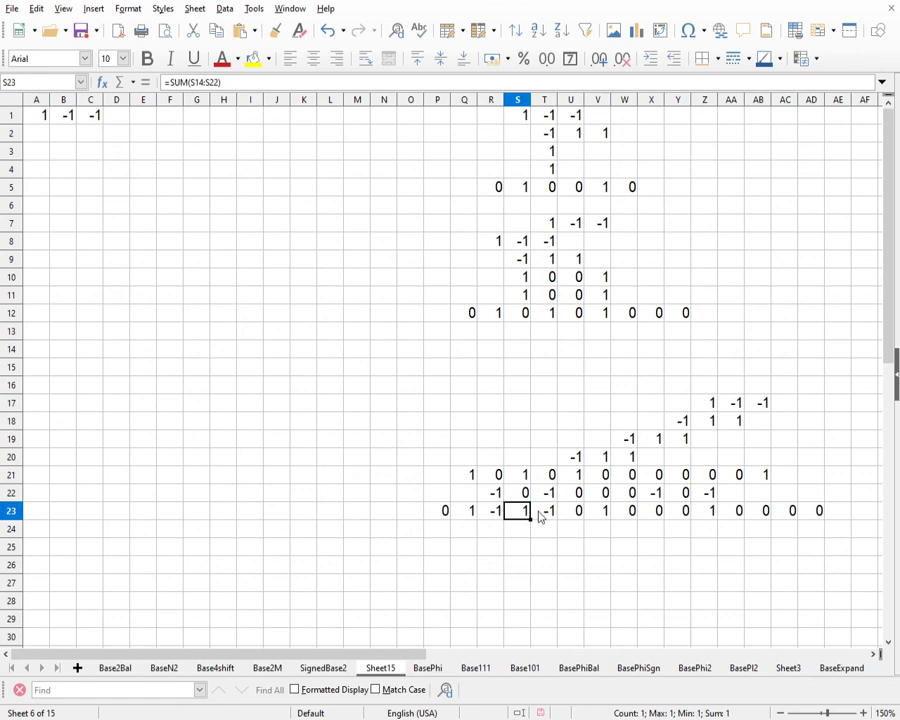
{"action": "left_click", "coordinate": [524, 439]}
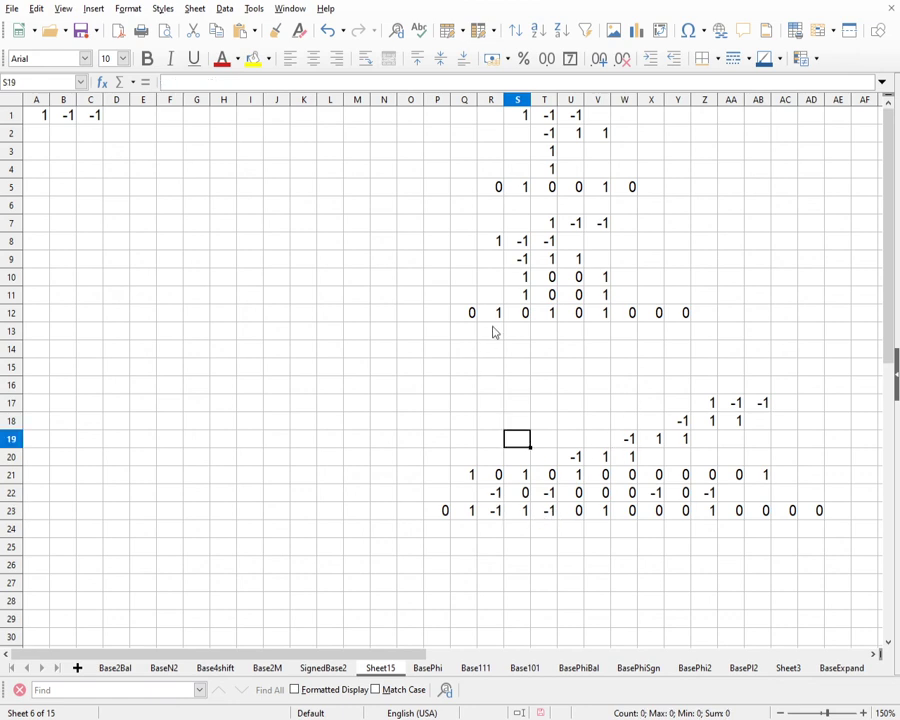
{"action": "key", "text": "ctrl+v"}
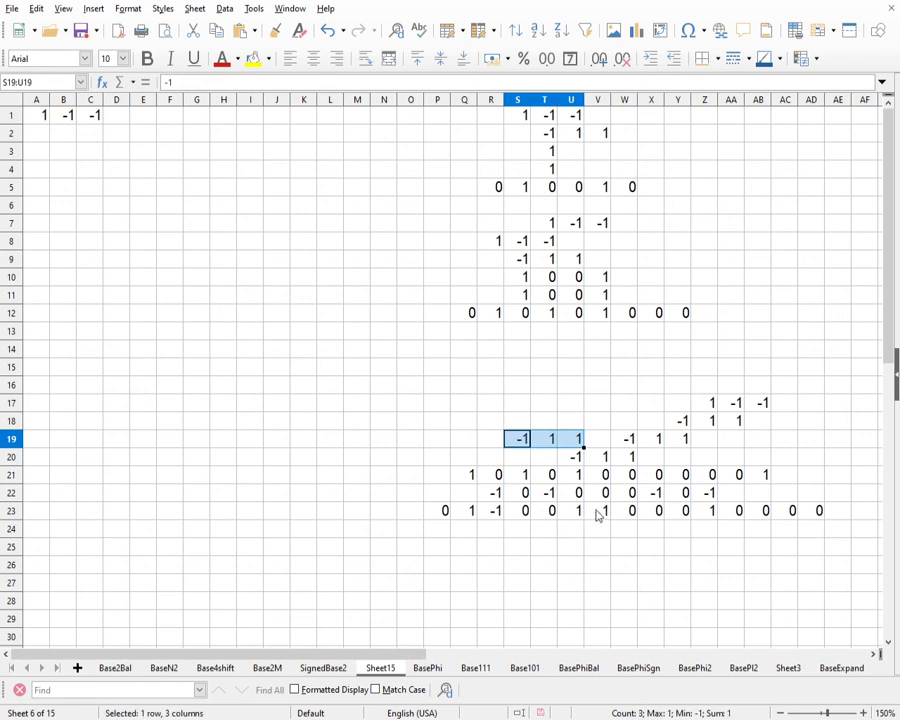
{"action": "left_click", "coordinate": [545, 421]}
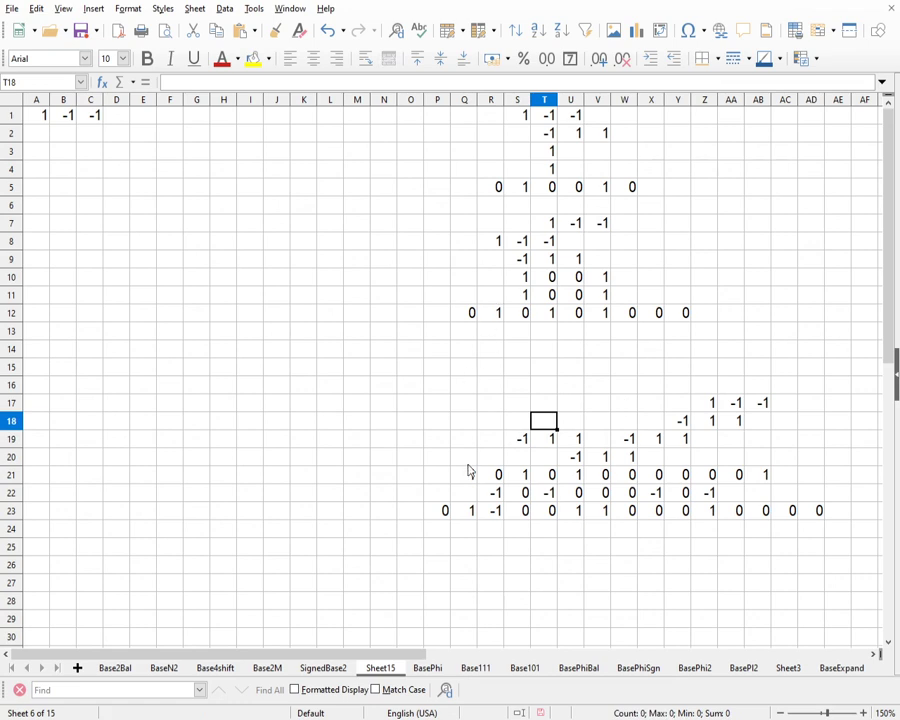
{"action": "type", "text": "1\t-1\t-1"}
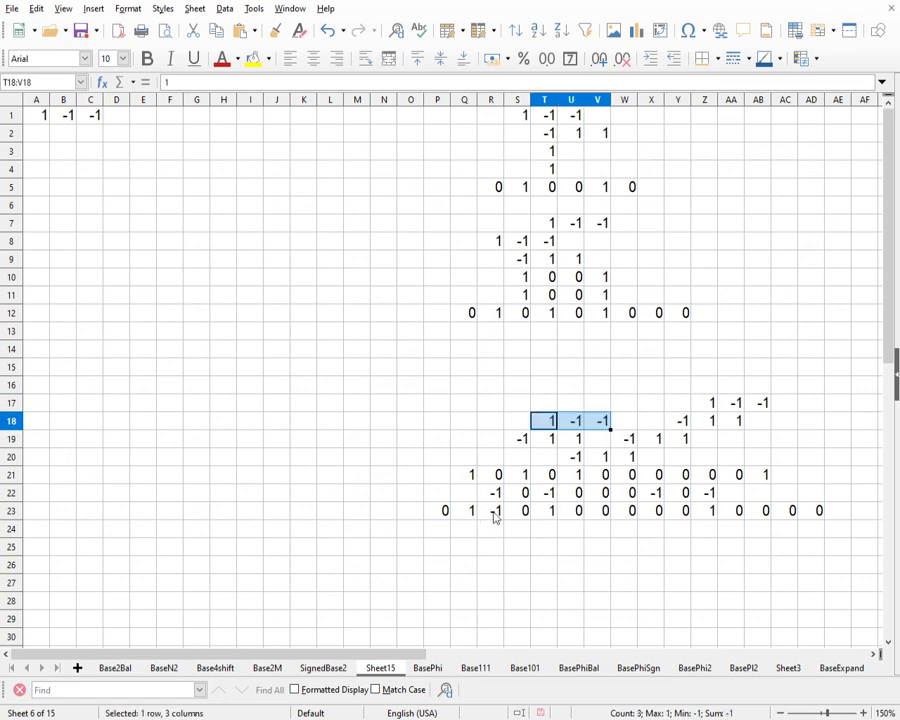
- Add carry row -1, 1, 1 in Q17:S17 and carry row 1, -1, -1 in R16:T16
{"action": "left_click", "coordinate": [473, 408]}
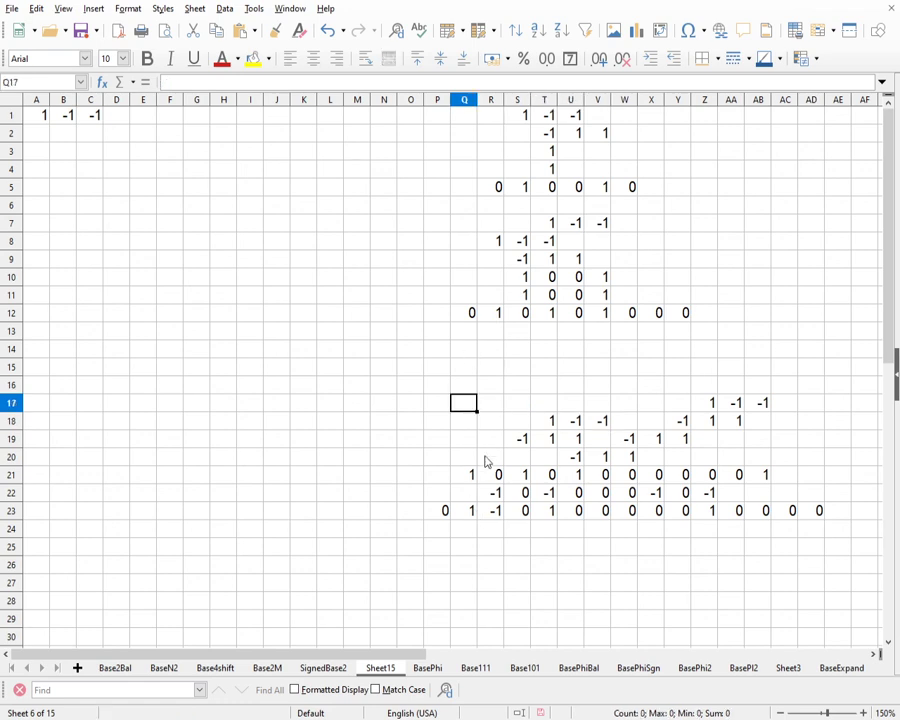
{"action": "type", "text": "-1\t1\t1"}
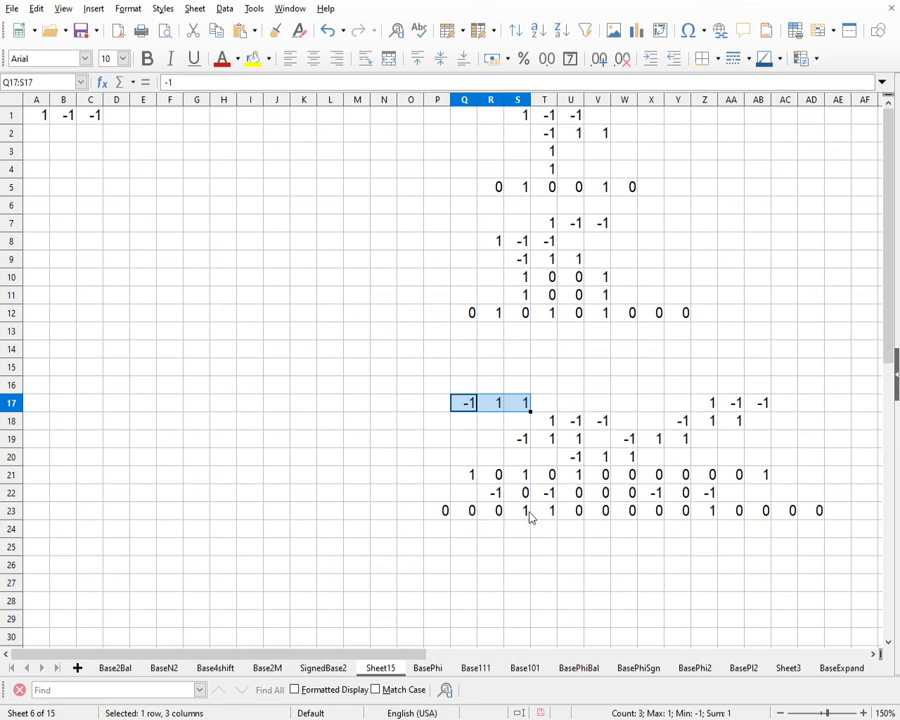
{"action": "left_click", "coordinate": [497, 391]}
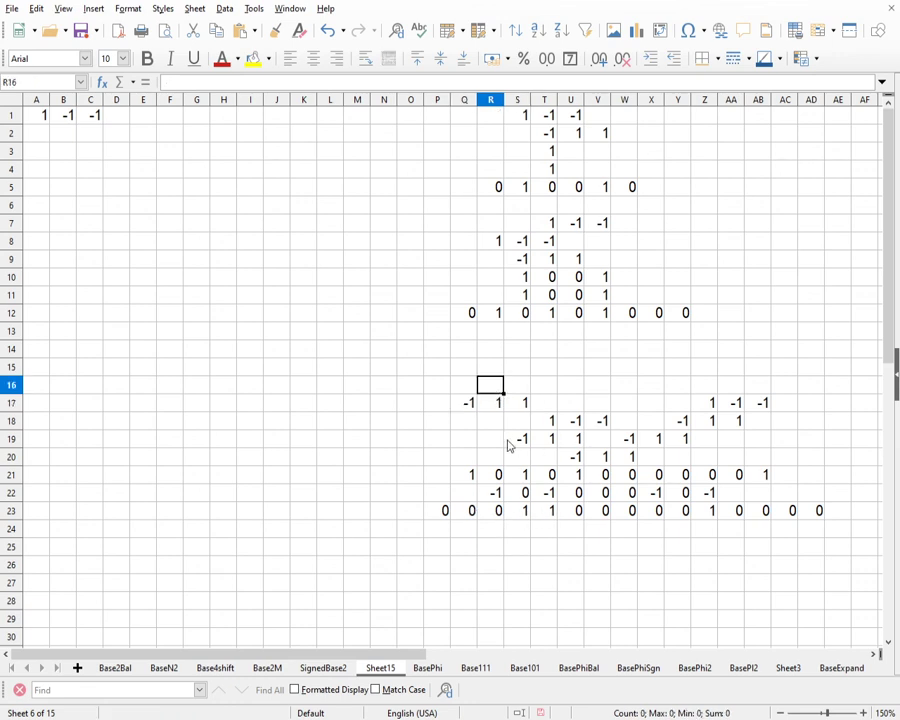
{"action": "type", "text": "1\t-1\t-1"}
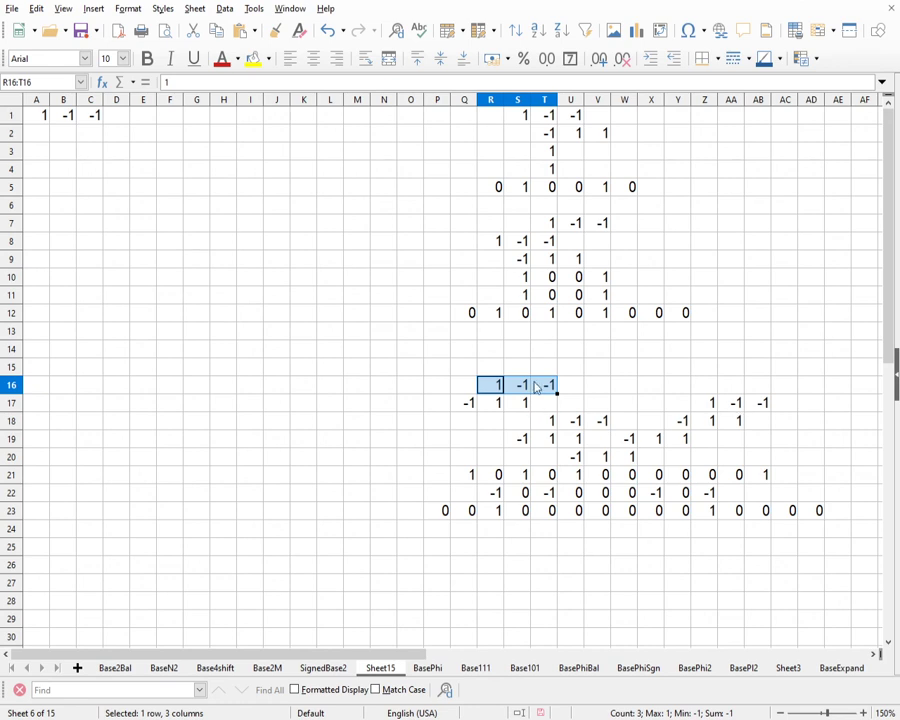
- Review the subtraction in rows 16 to 23, the carry coefficients in A1:C1 and the addends in rows 10 and 11
{"action": "key", "text": "ctrl+s"}
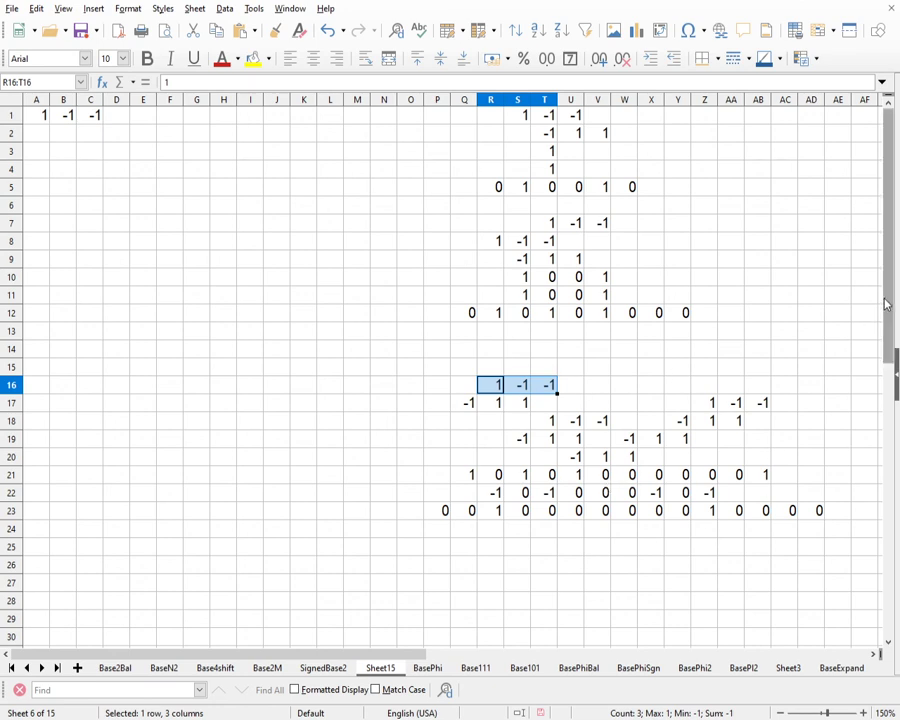
{"action": "left_click_drag", "start_coordinate": [886, 305], "coordinate": [886, 338]}
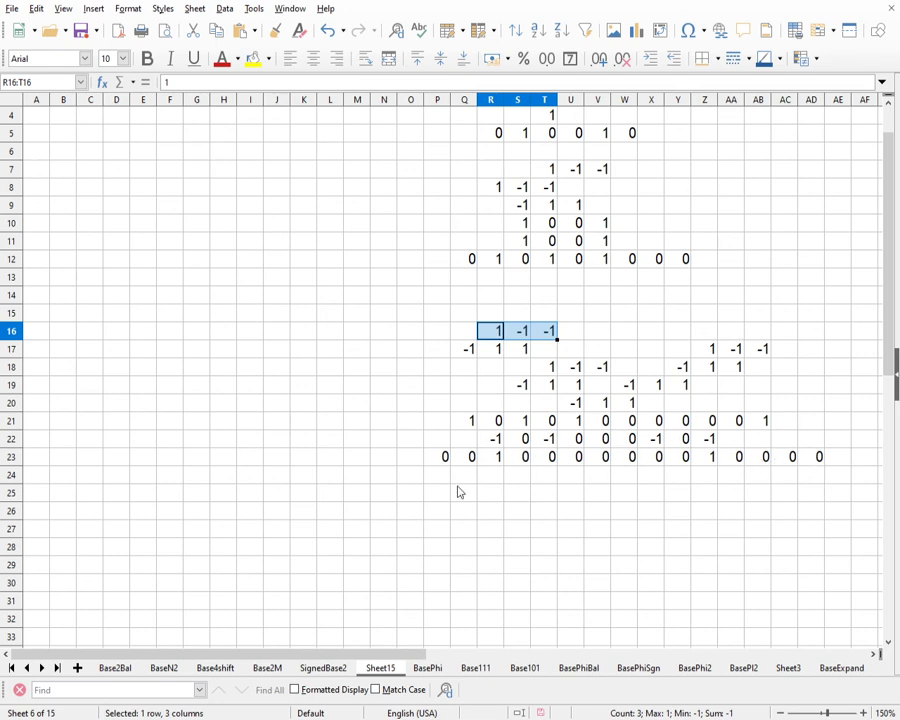
{"action": "scroll", "coordinate": [893, 314], "scroll_direction": "up", "scroll_amount": 1}
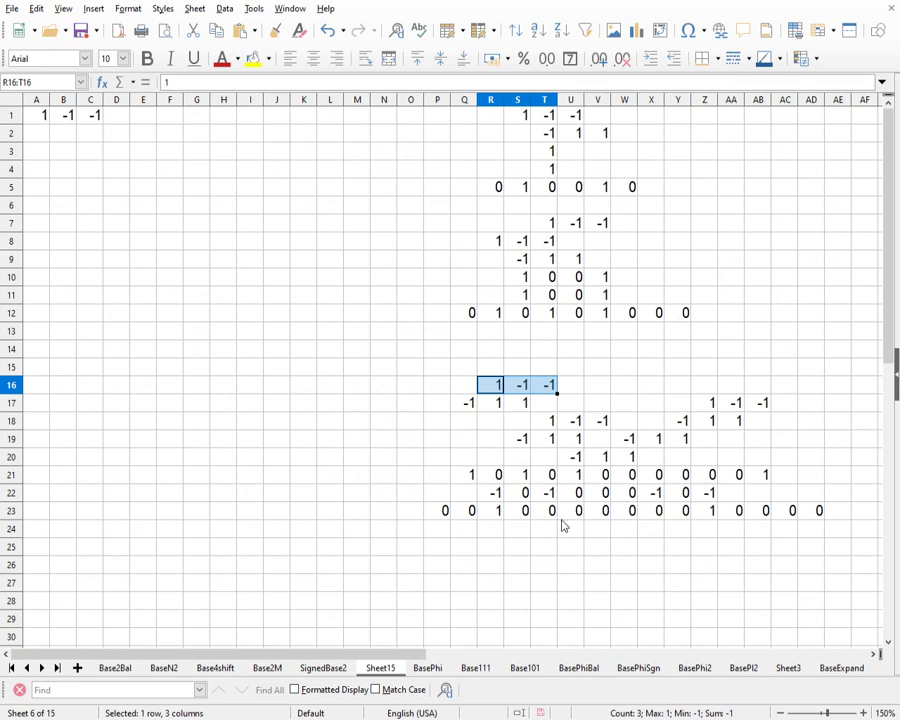
{"action": "left_click_drag", "start_coordinate": [96, 118], "coordinate": [31, 118]}
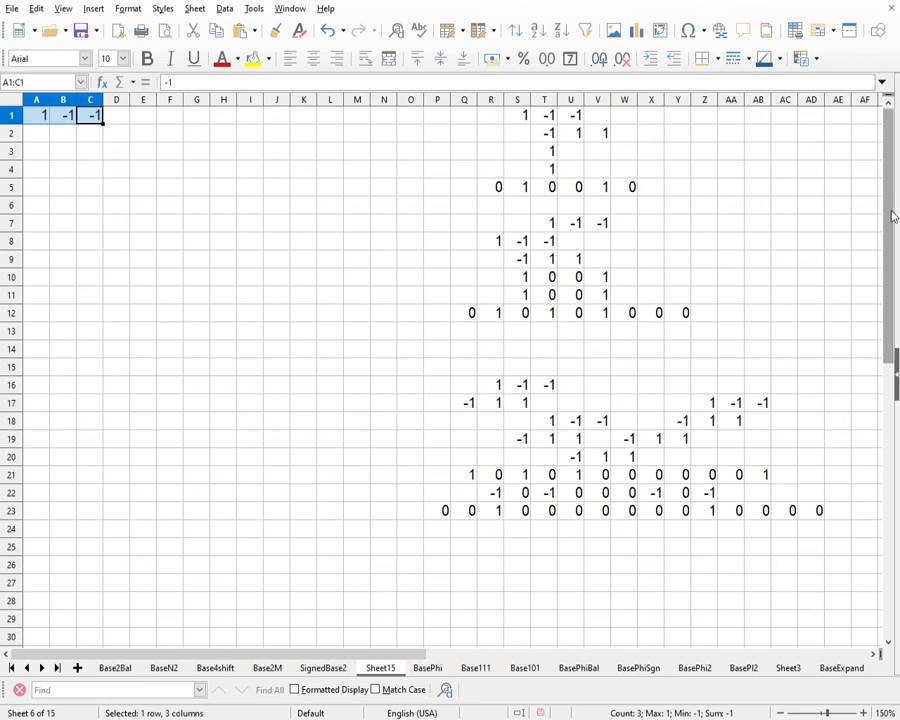
{"action": "mouse_move", "coordinate": [893, 216]}
{"action": "left_mouse_down"}
{"action": "mouse_move", "coordinate": [893, 261]}
{"action": "mouse_move", "coordinate": [893, 200]}
{"action": "left_mouse_up"}
{"action": "mouse_move", "coordinate": [890, 251]}
{"action": "left_mouse_down"}
{"action": "mouse_move", "coordinate": [890, 261]}
{"action": "mouse_move", "coordinate": [888, 238]}
{"action": "left_mouse_up"}
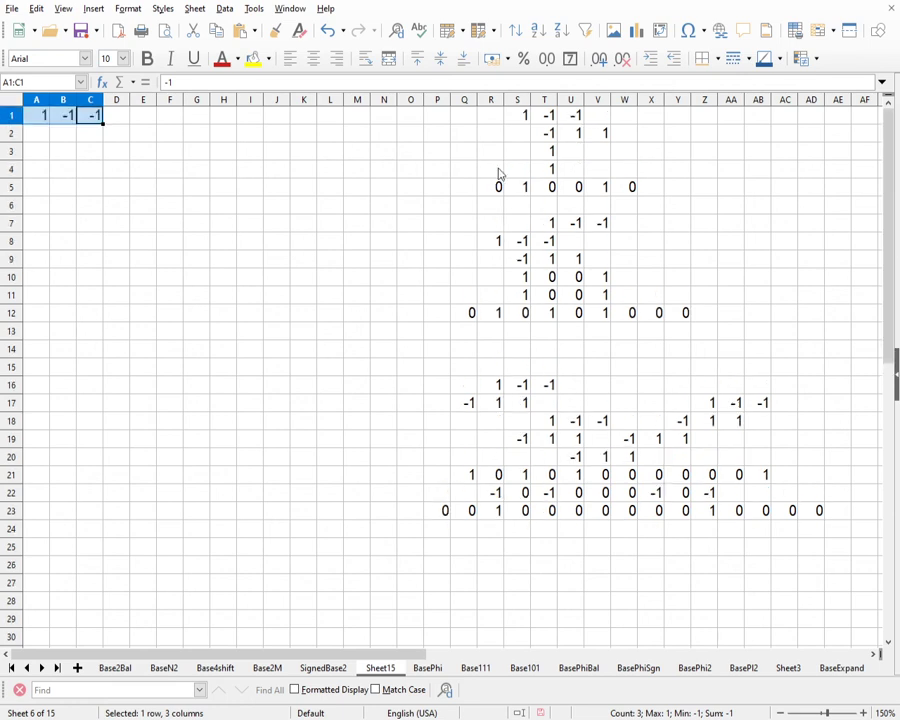
{"action": "mouse_move", "coordinate": [888, 180]}
{"action": "left_mouse_down"}
{"action": "mouse_move", "coordinate": [884, 206]}
{"action": "mouse_move", "coordinate": [884, 179]}
{"action": "left_mouse_up"}
{"action": "left_click", "coordinate": [525, 284]}
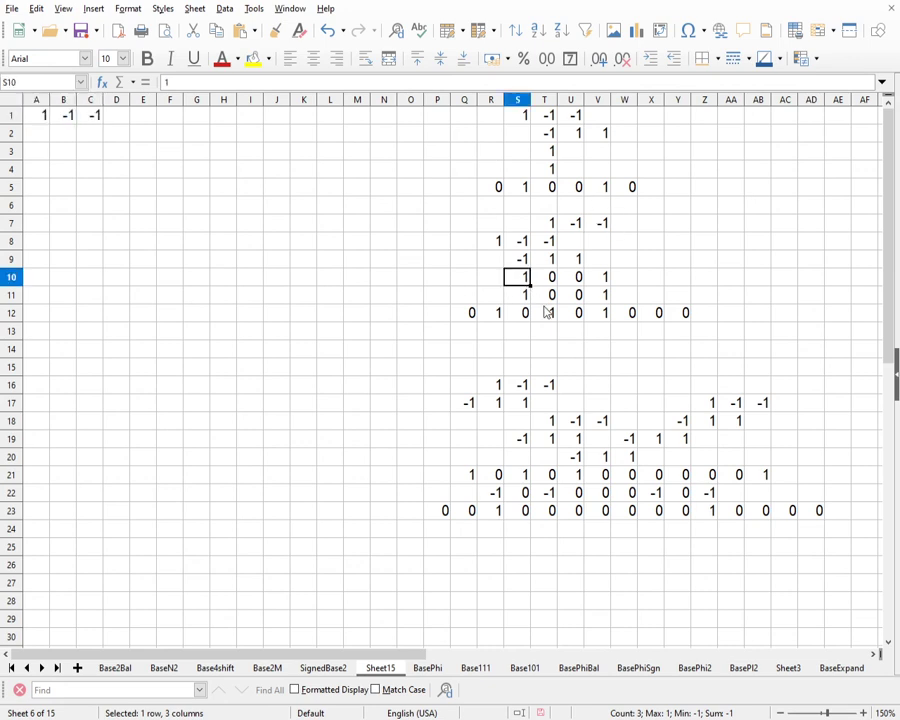
{"action": "left_click", "coordinate": [597, 294]}
{"action": "left_click", "coordinate": [522, 286]}
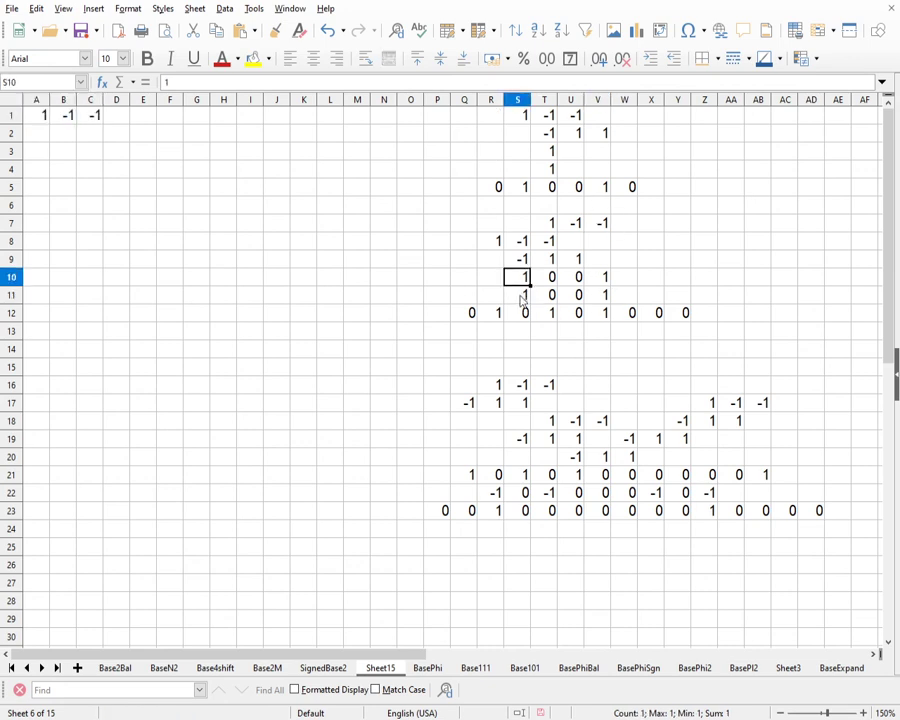
{"action": "left_click", "coordinate": [524, 296]}
- Copy the digit row S10:V10 into R28:U28 below the subtraction
{"action": "scroll", "coordinate": [630, 295], "scroll_direction": "down", "scroll_amount": 1}
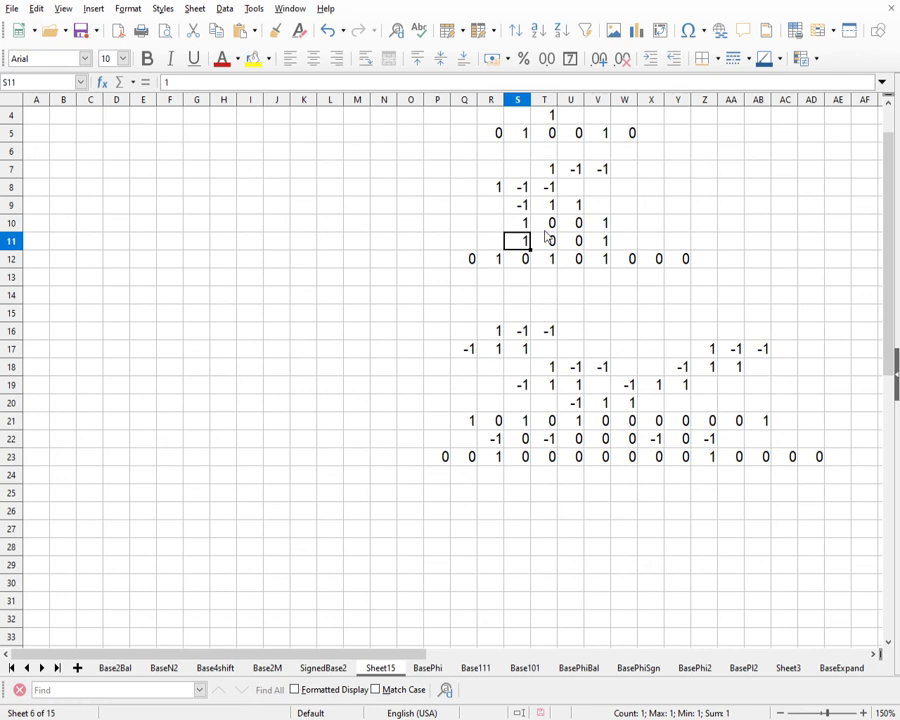
{"action": "left_click_drag", "start_coordinate": [524, 224], "coordinate": [592, 224]}
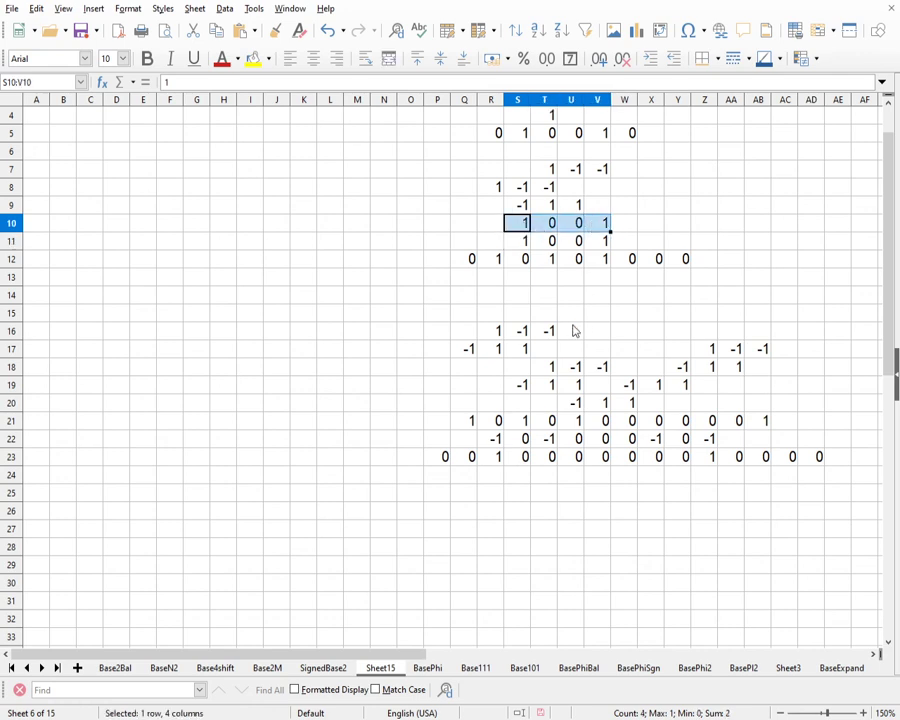
{"action": "key", "text": "ctrl+c"}
{"action": "left_click", "coordinate": [513, 551]}
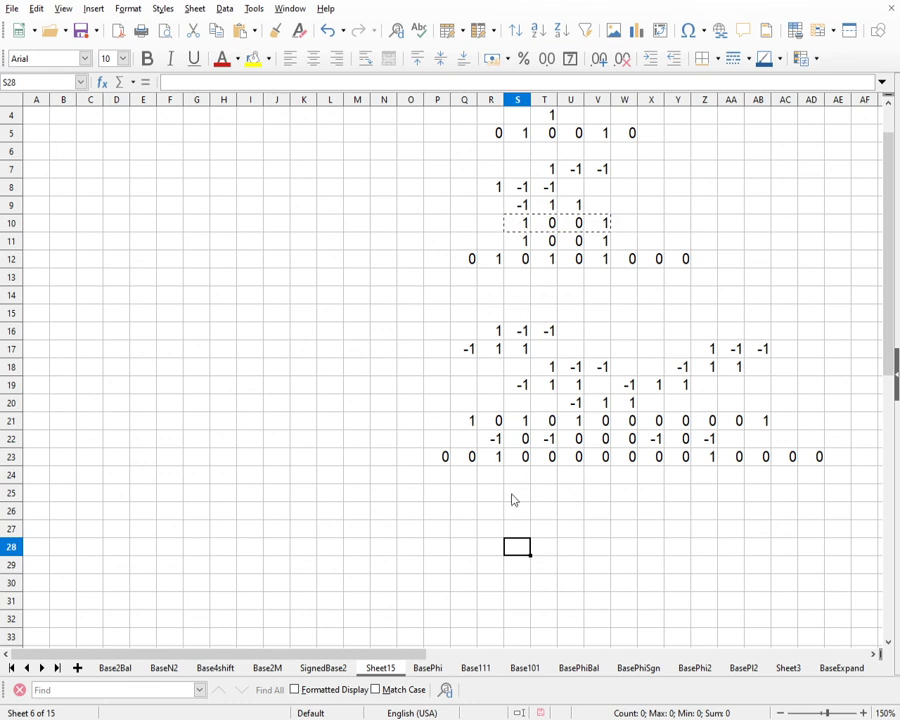
{"action": "left_click", "coordinate": [500, 545]}
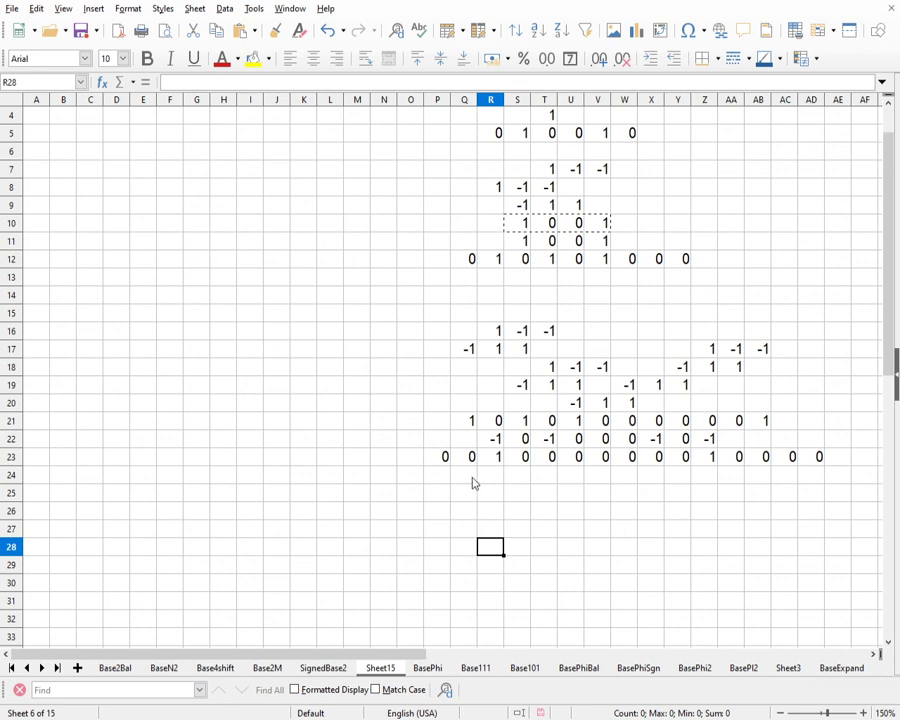
{"action": "key", "text": "ctrl+v"}
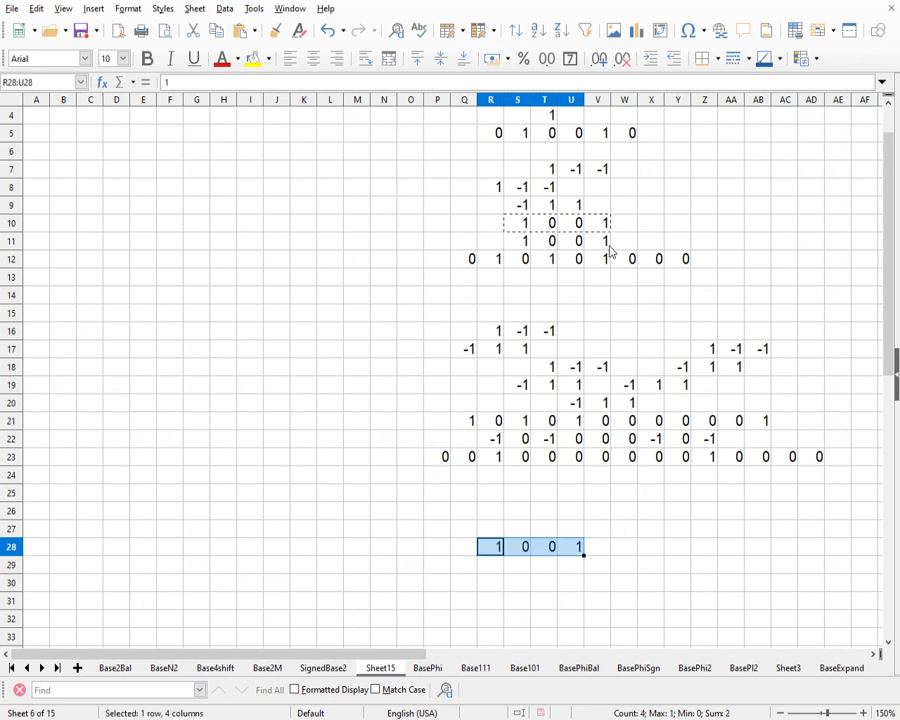
- Paste the digit row 1, 0, 0, 1 into U29:X29 and copy the column sum formula from P23 into P30
{"action": "left_click", "coordinate": [566, 571]}
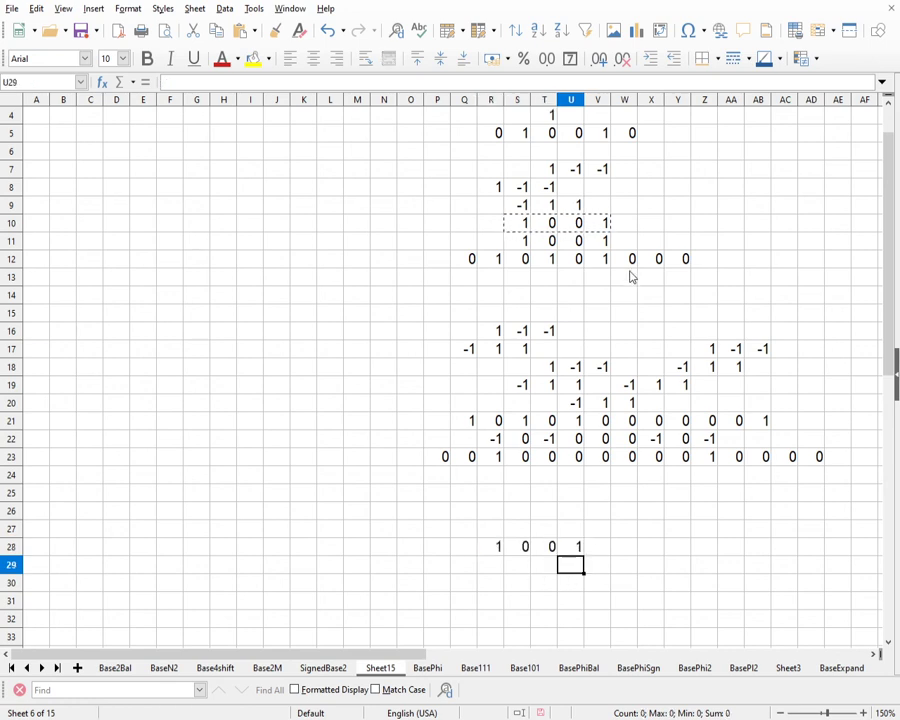
{"action": "key", "text": "ctrl+v"}
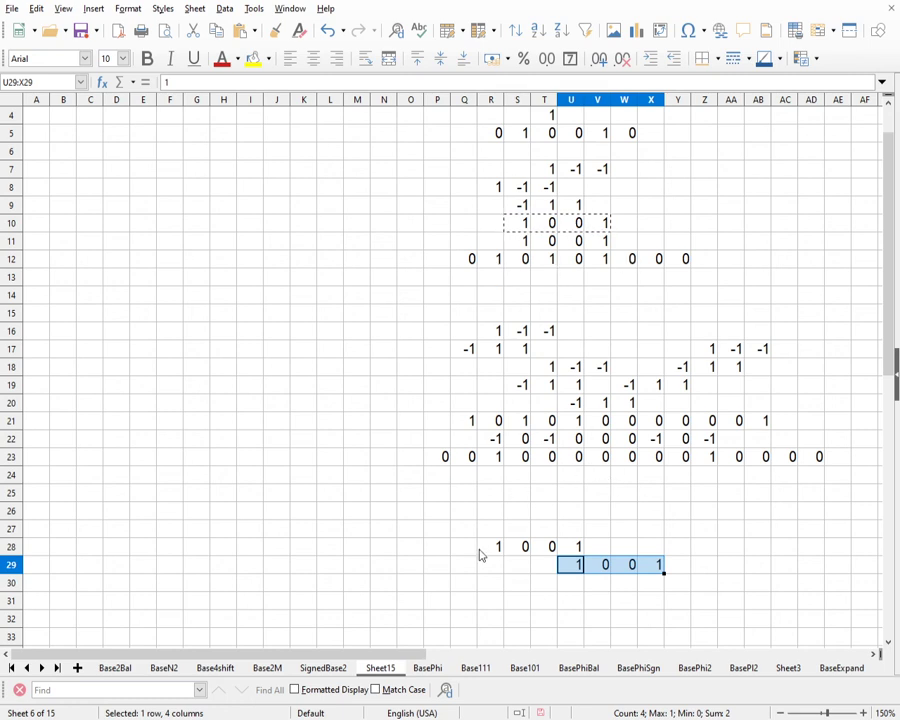
{"action": "left_click", "coordinate": [444, 456]}
{"action": "key", "text": "ctrl+c"}
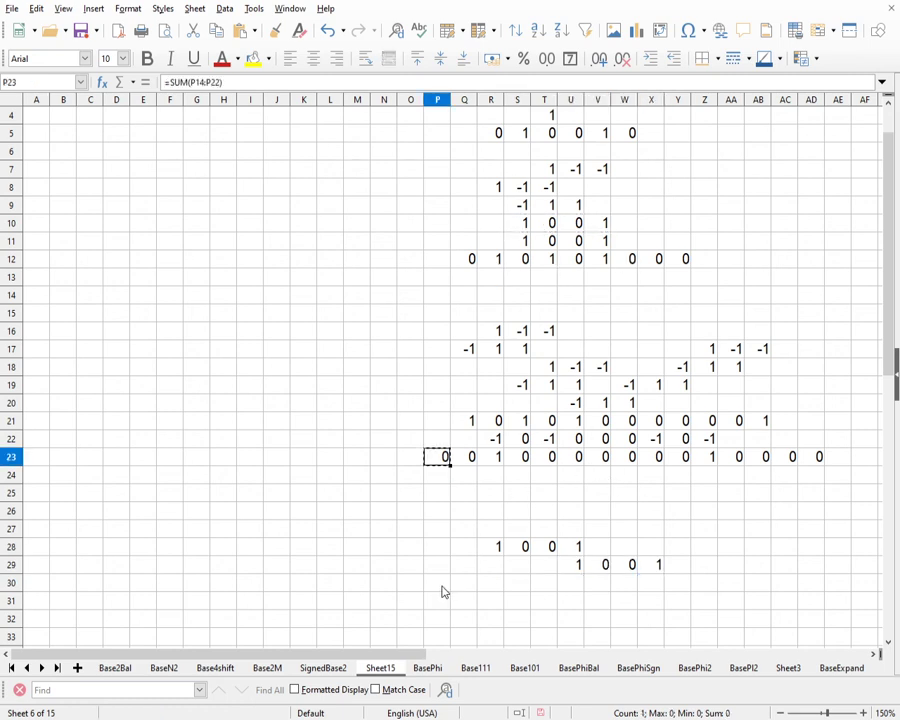
{"action": "left_click", "coordinate": [445, 584]}
{"action": "key", "text": "ctrl+v"}
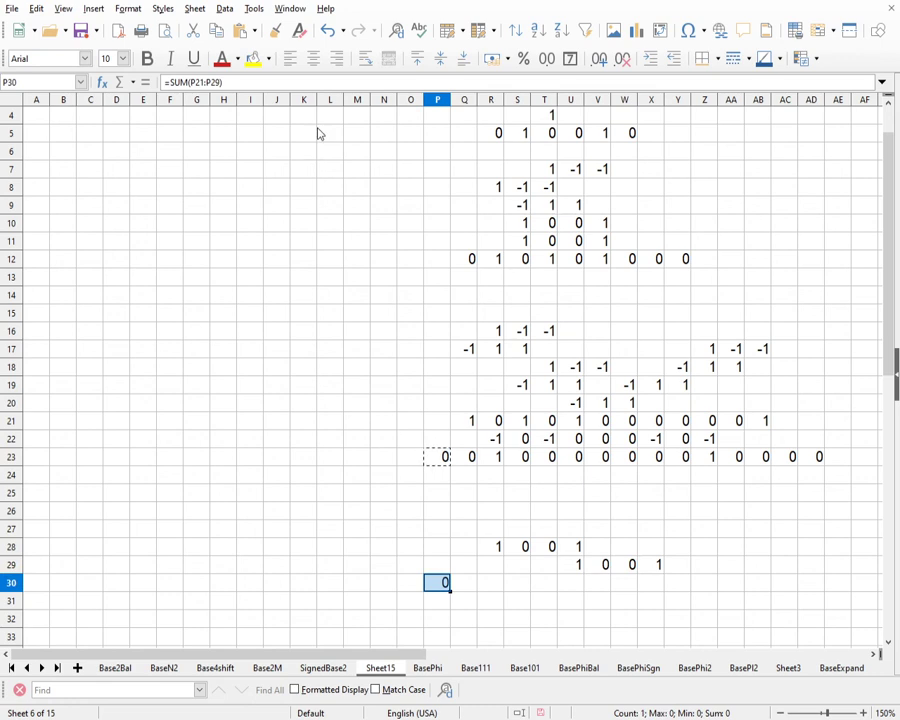
- Limit the sum in P30 to P25:P29 and fill the formula across row 30 to AC30
{"action": "left_click", "coordinate": [324, 83]}
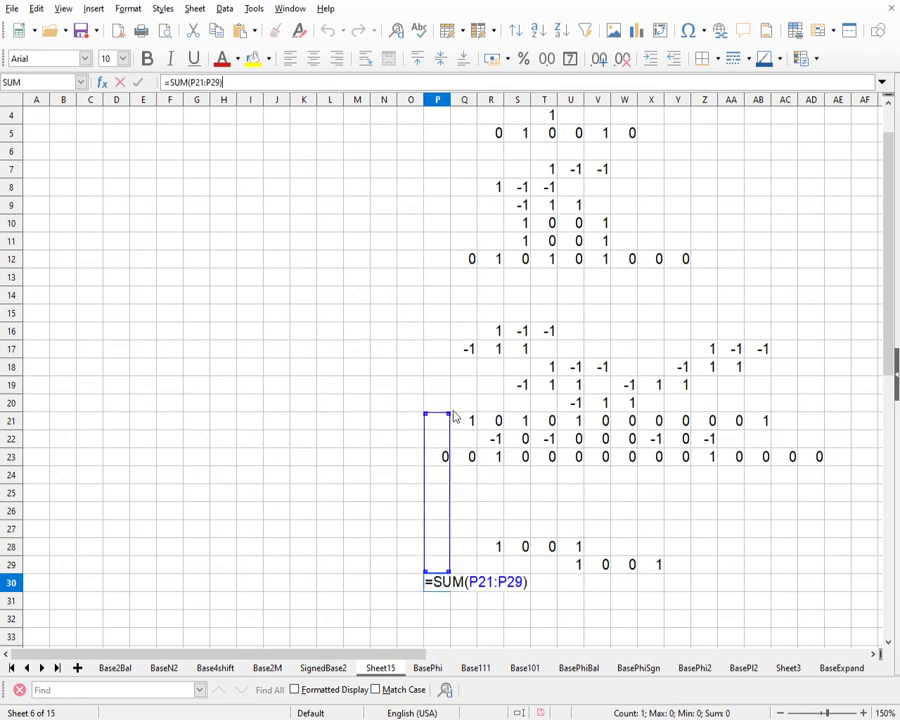
{"action": "left_click_drag", "start_coordinate": [449, 413], "coordinate": [443, 487]}
{"action": "left_click", "coordinate": [138, 85]}
{"action": "left_click_drag", "start_coordinate": [457, 570], "coordinate": [805, 594]}
{"action": "left_click", "coordinate": [446, 588]}
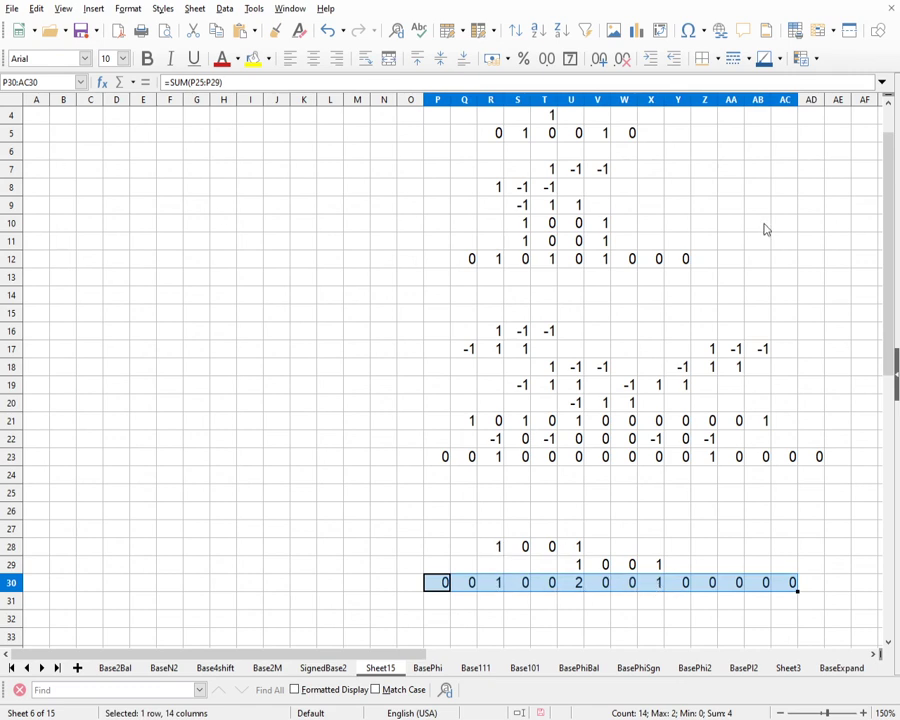
- Copy the carry coefficients in A1:C1 and paste them negated as -1, 1, 1 into U27:W27
{"action": "scroll", "coordinate": [882, 200], "scroll_direction": "up", "scroll_amount": 1}
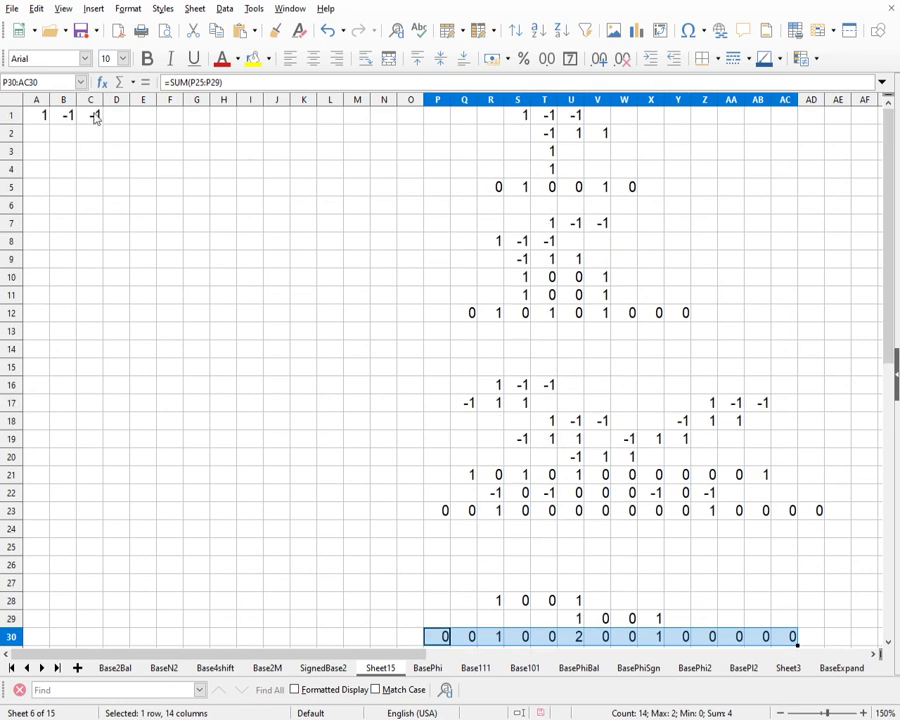
{"action": "left_click_drag", "start_coordinate": [94, 114], "coordinate": [46, 116]}
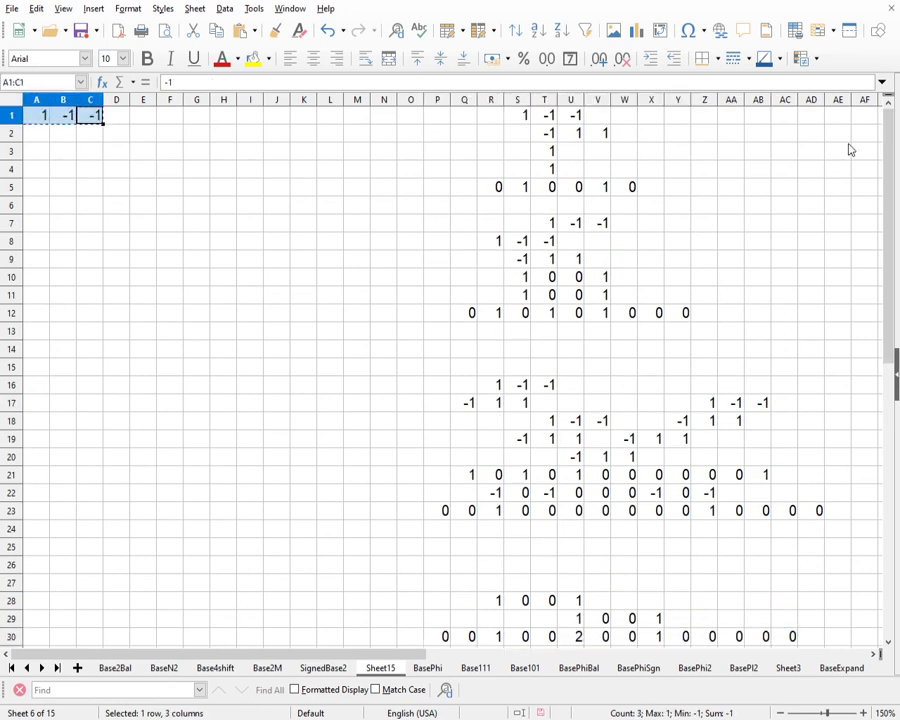
{"action": "left_click_drag", "start_coordinate": [890, 137], "coordinate": [896, 180]}
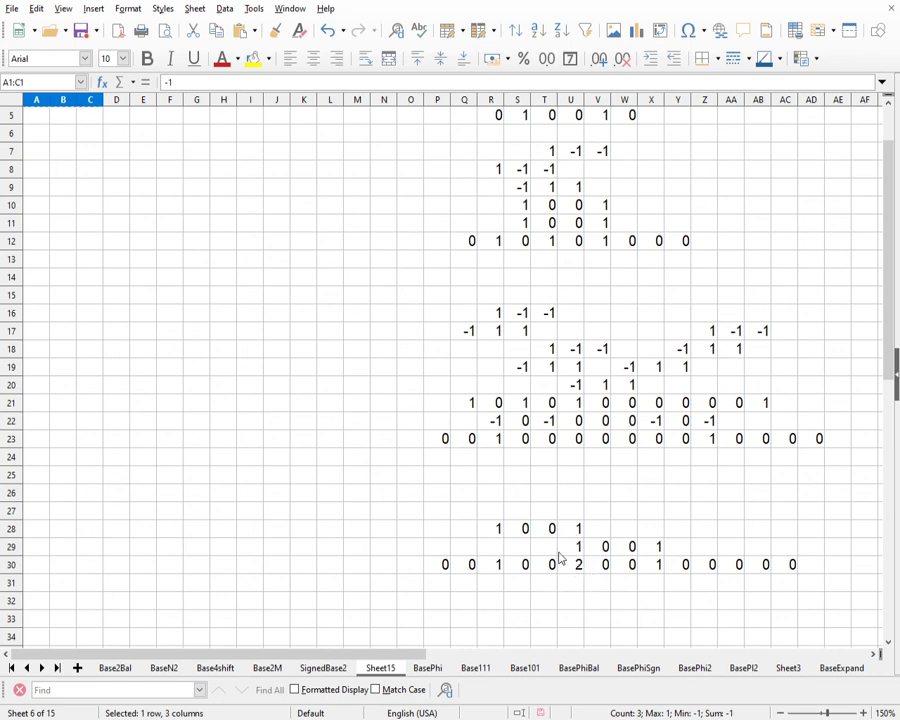
{"action": "left_click", "coordinate": [575, 517]}
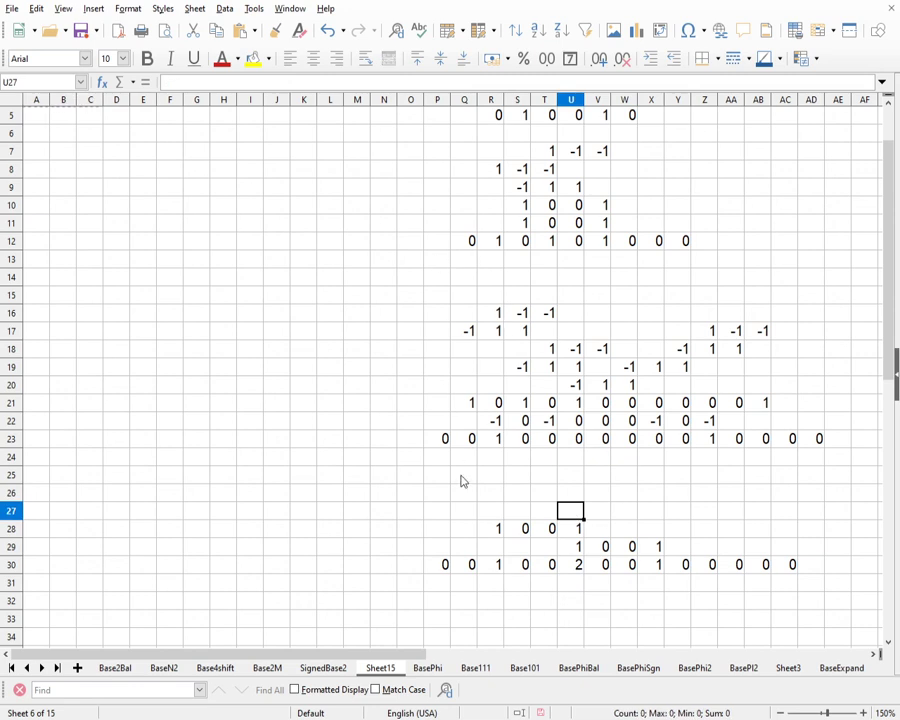
{"action": "key", "text": "ctrl+v"}
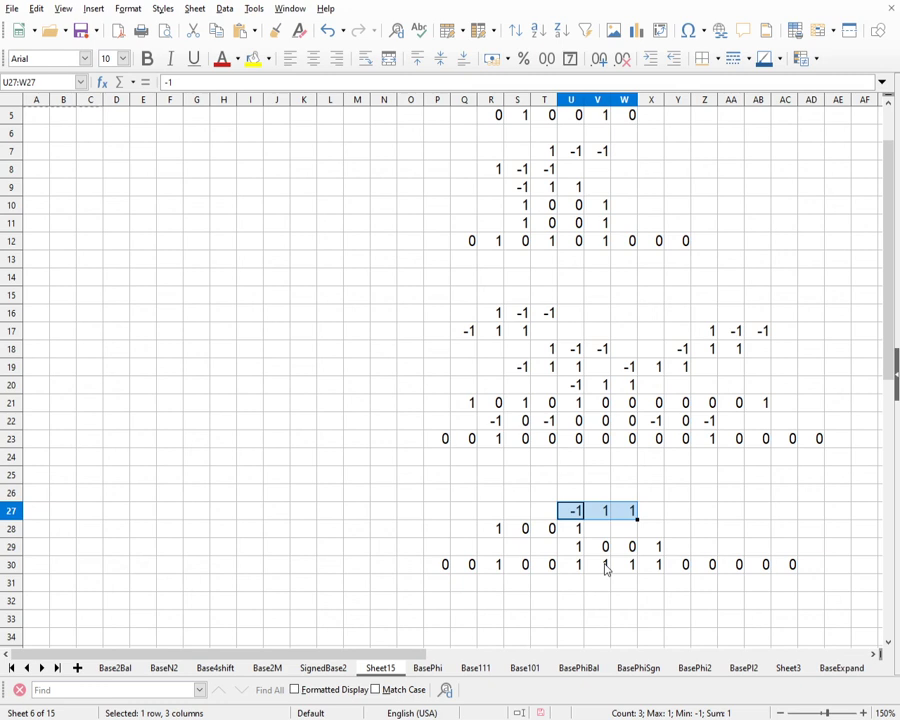
- Add carry rows 1, -1, -1 in T26:V26 and in V25:X25
{"action": "left_click", "coordinate": [545, 497]}
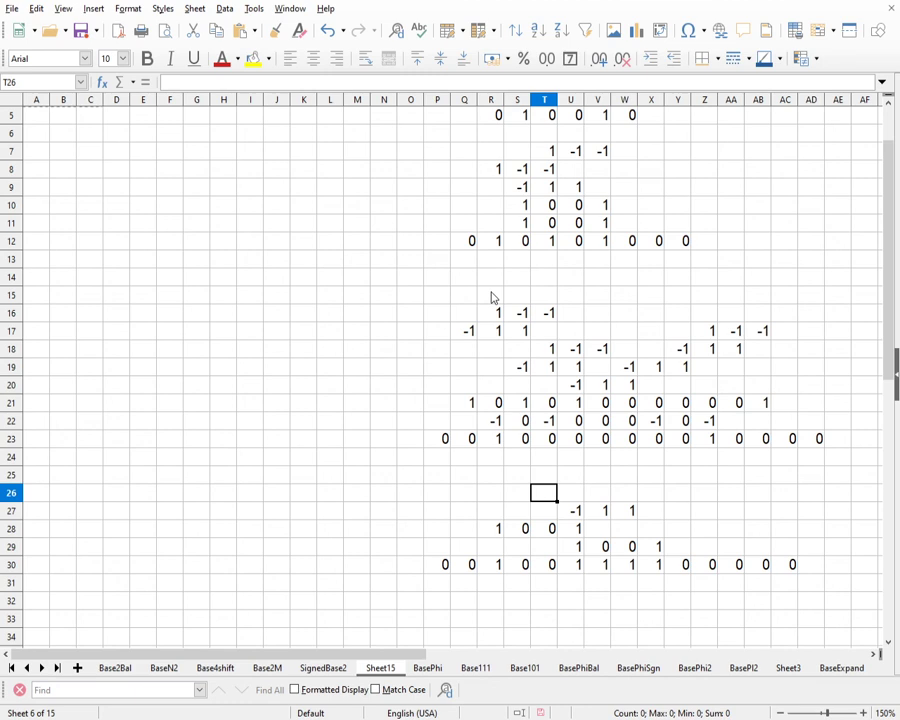
{"action": "key", "text": "ctrl+v"}
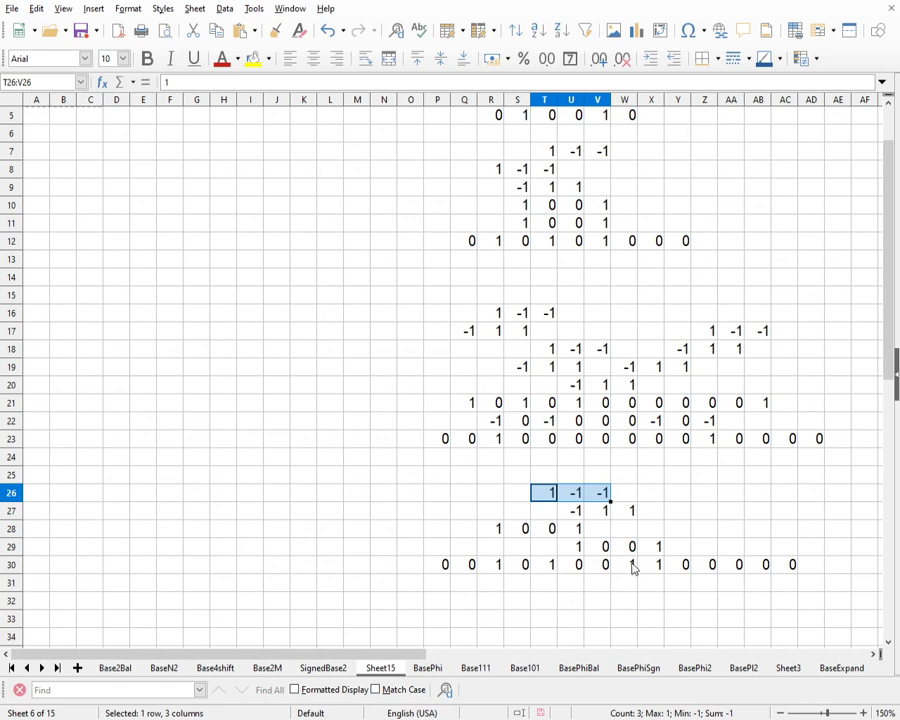
{"action": "left_click", "coordinate": [594, 477]}
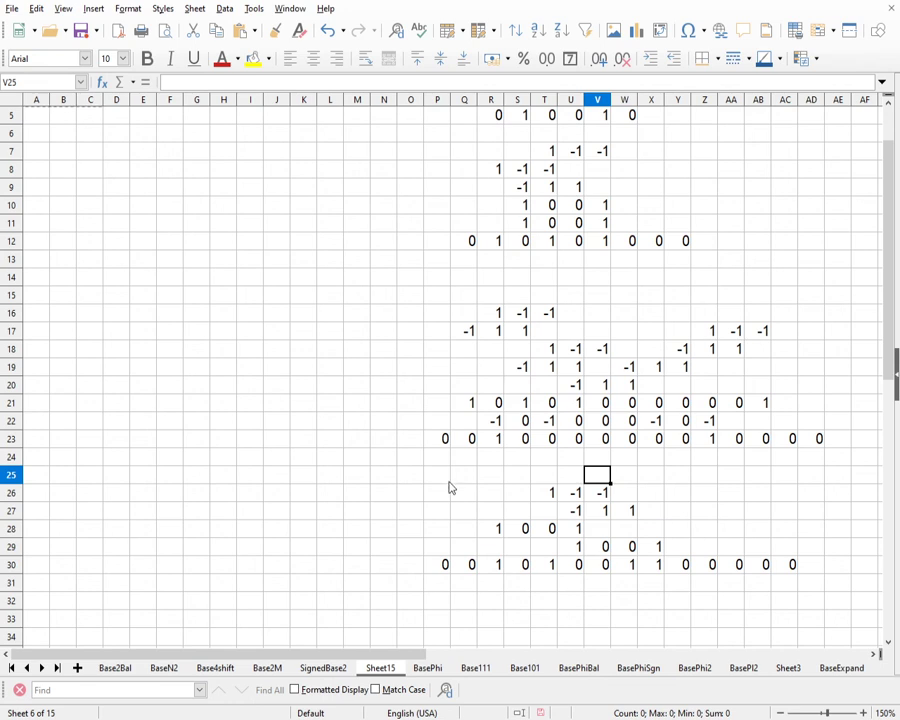
{"action": "key", "text": "ctrl+v"}
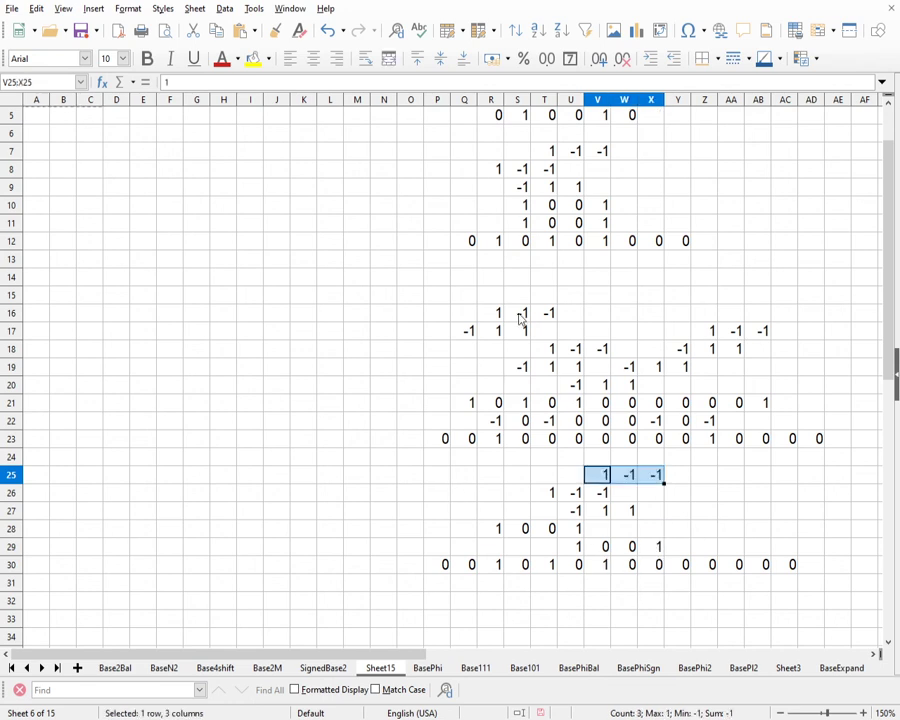
- Compare the result digits in row 12 with those in row 30 and review the addends in rows 10 and 11
{"action": "left_click_drag", "start_coordinate": [494, 242], "coordinate": [606, 570]}
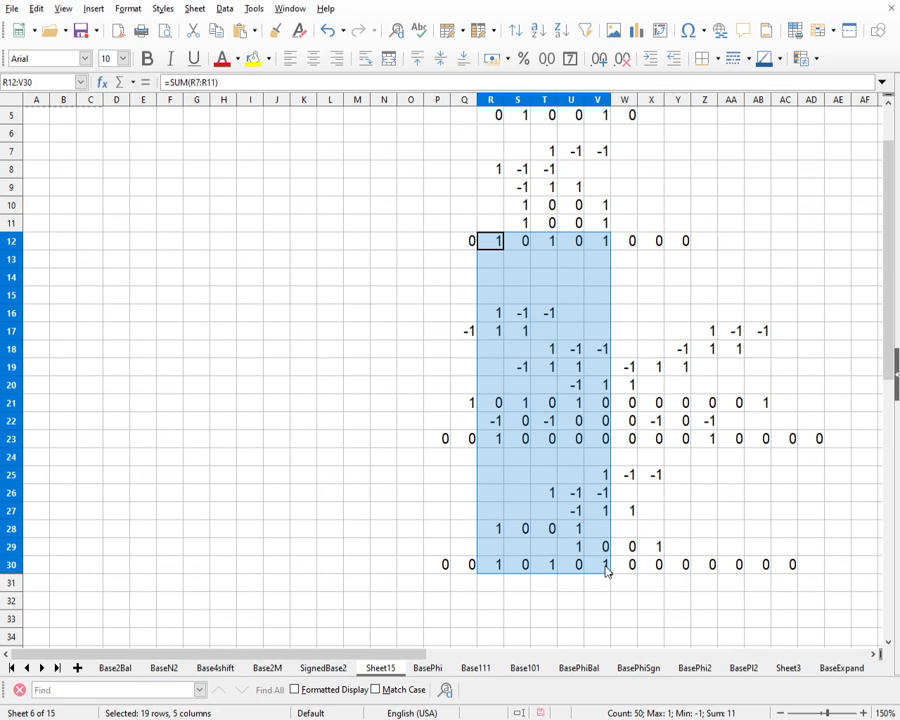
{"action": "left_click", "coordinate": [549, 263]}
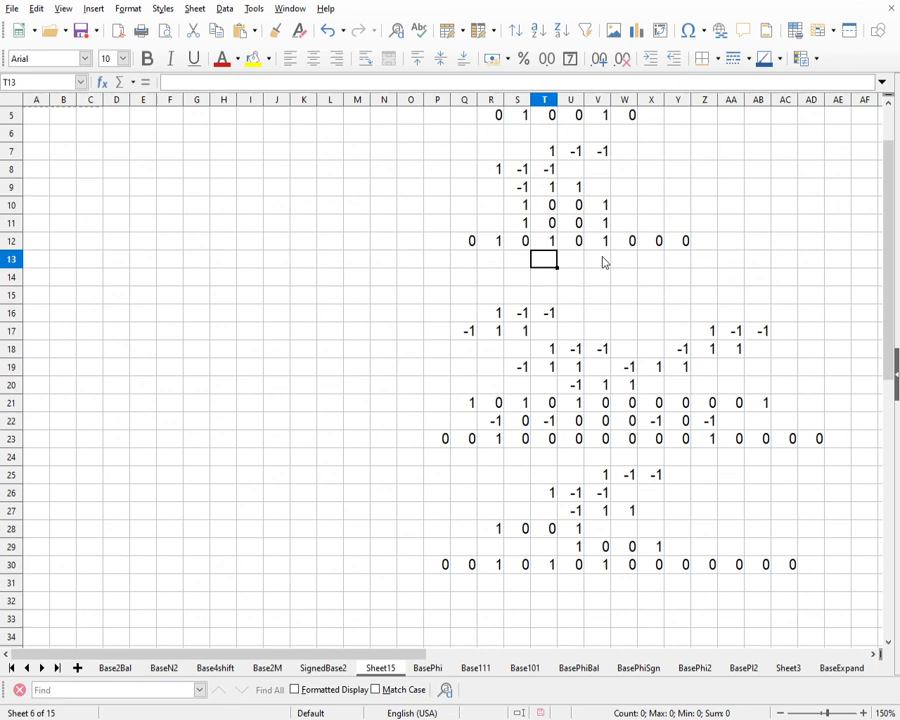
{"action": "left_click", "coordinate": [627, 206]}
{"action": "left_click", "coordinate": [624, 229]}
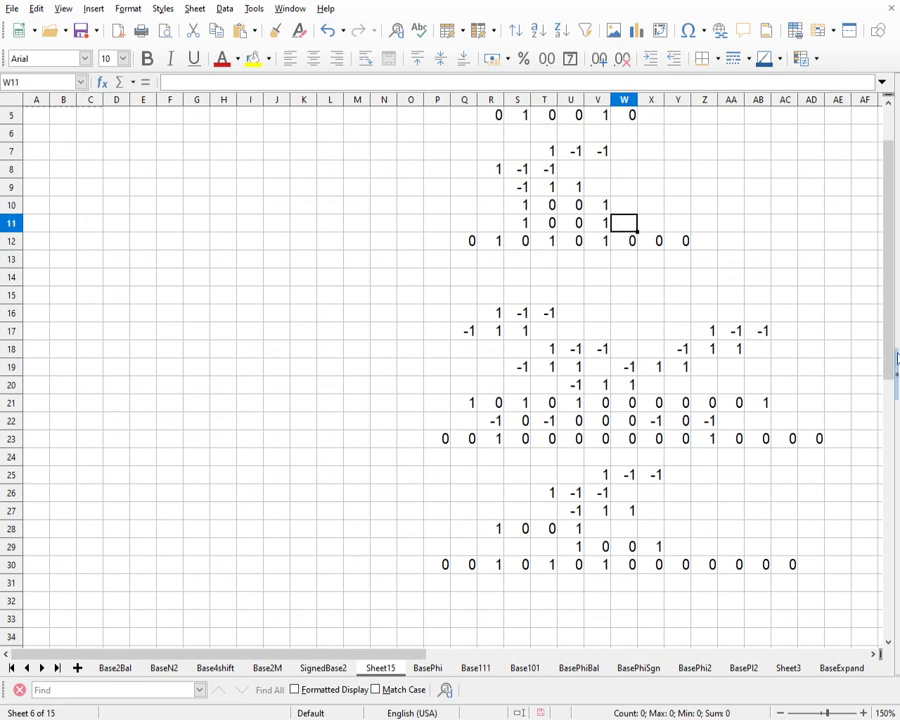
{"action": "left_click_drag", "start_coordinate": [896, 362], "coordinate": [890, 462]}
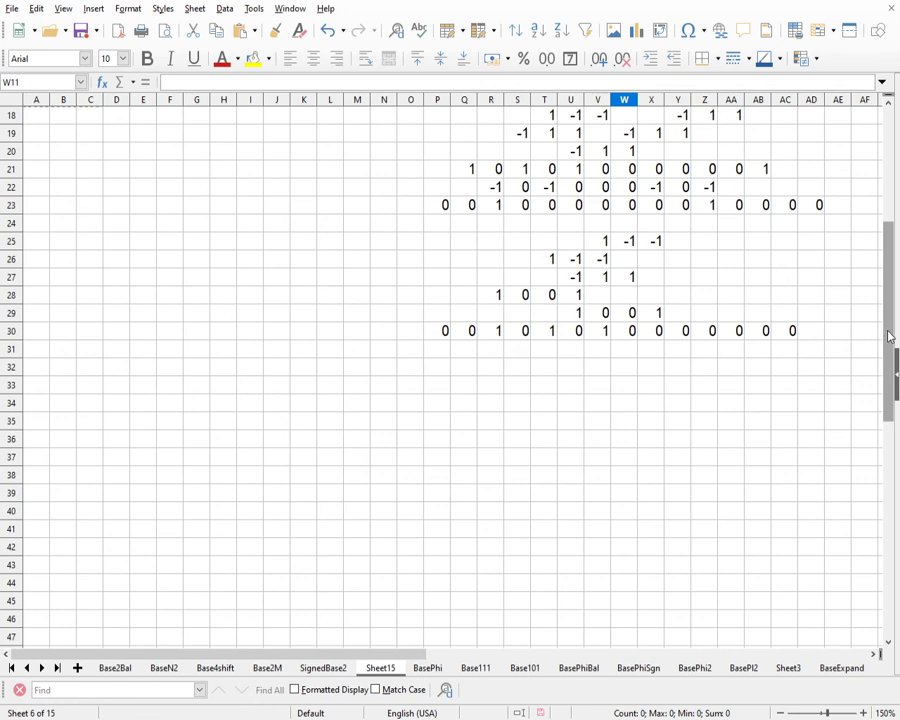
{"action": "left_click_drag", "start_coordinate": [889, 337], "coordinate": [888, 256]}
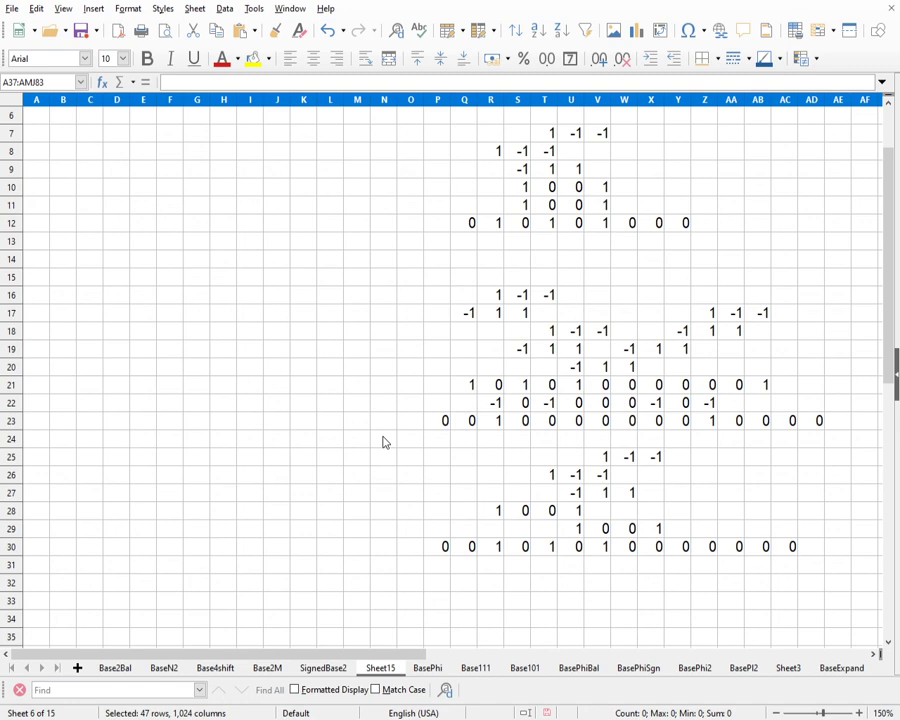
- Enter the digits 1 and 0 in T33:U33 below the row 30 sums
{"action": "left_click", "coordinate": [575, 603]}
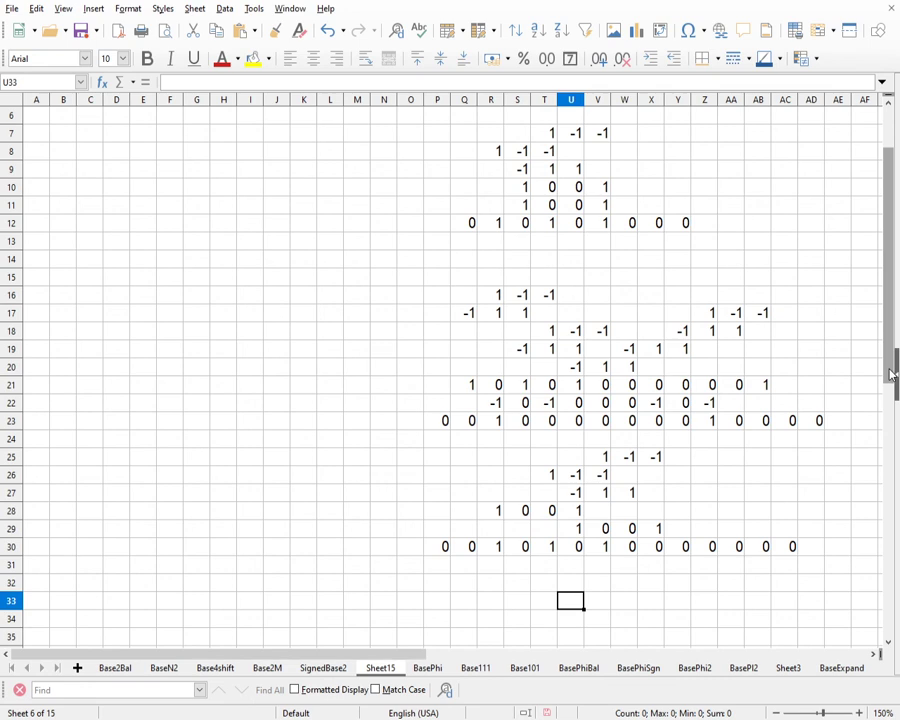
{"action": "scroll", "coordinate": [887, 390], "scroll_direction": "down", "scroll_amount": 2}
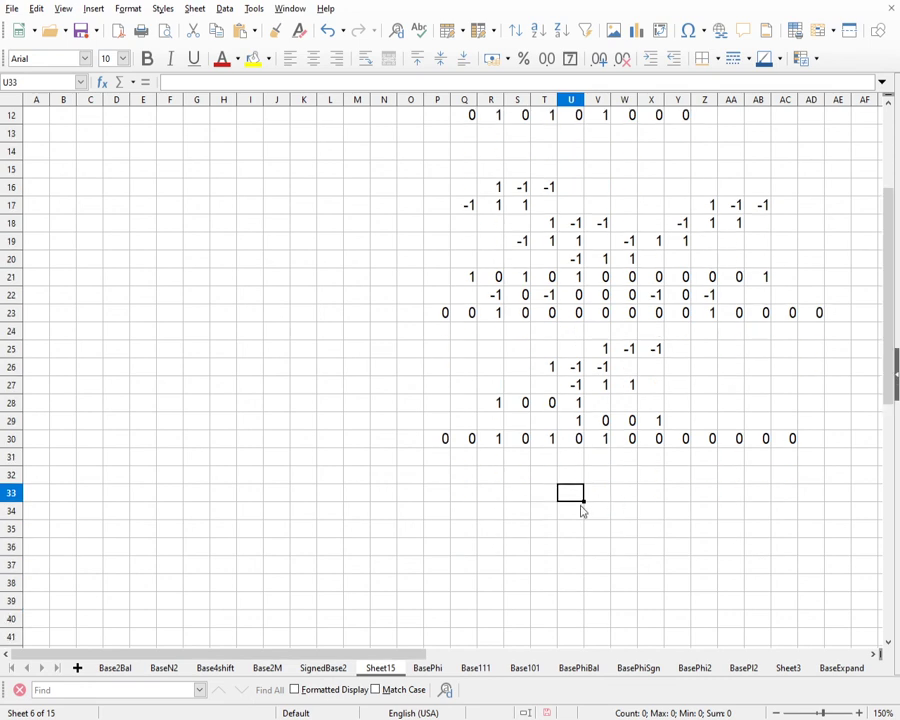
{"action": "left_click", "coordinate": [552, 498]}
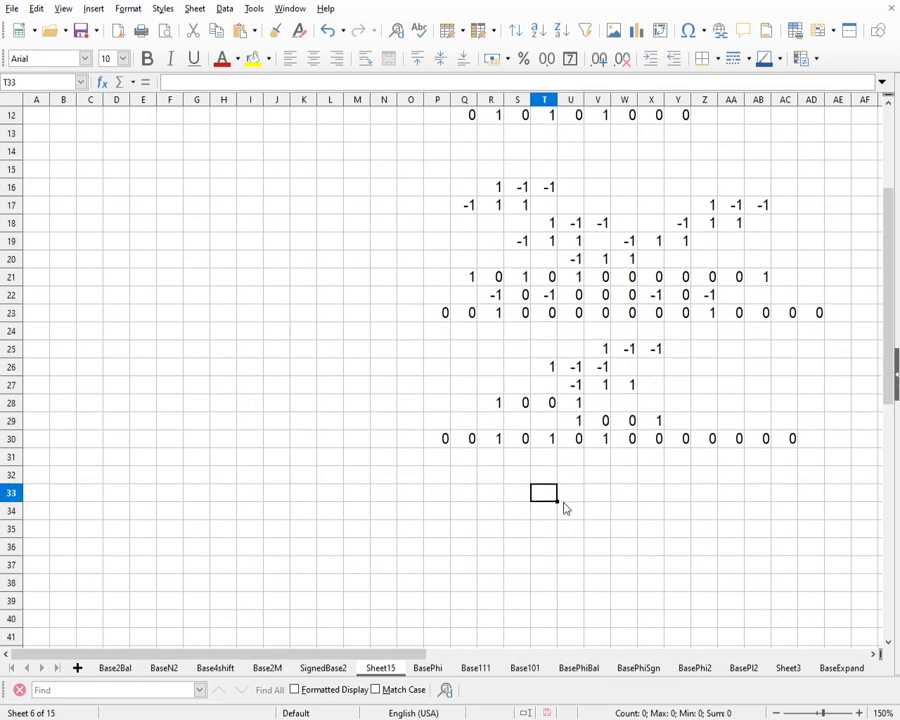
{"action": "type", "text": "1"}
{"action": "key", "text": "Tab"}
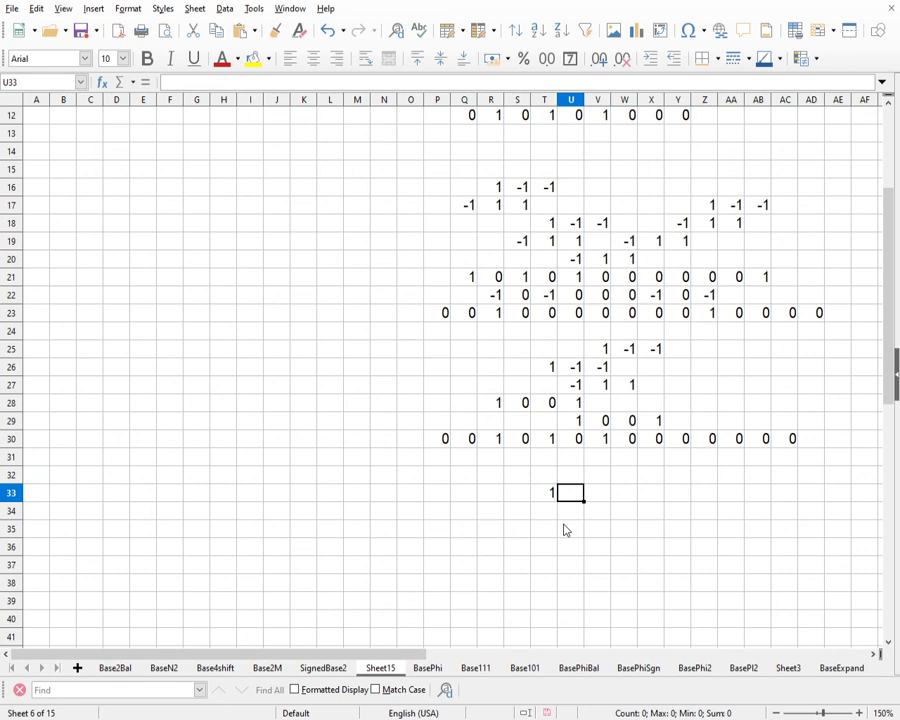
{"action": "type", "text": "0"}
{"action": "left_click", "coordinate": [561, 509]}
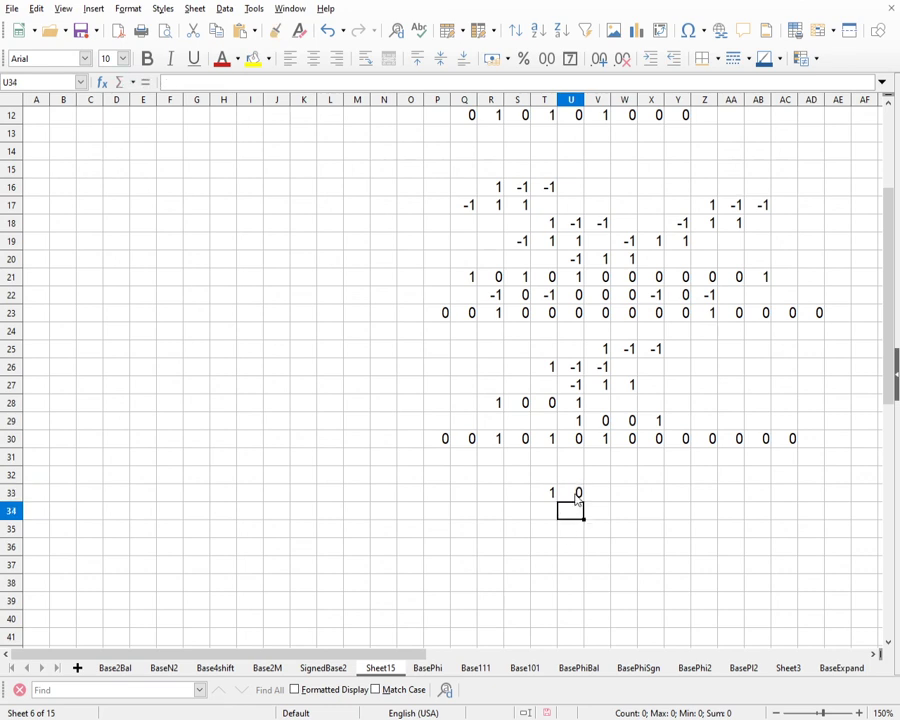
- Replace the digits in T33:U33 with 2 and -1
{"action": "left_click", "coordinate": [549, 494]}
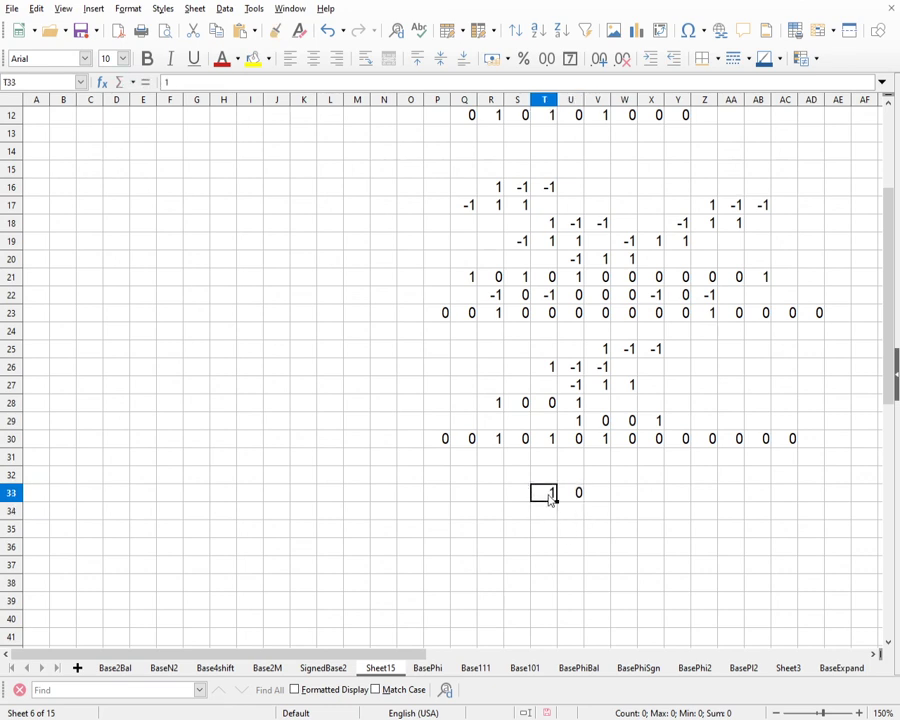
{"action": "type", "text": "2"}
{"action": "key", "text": "Return"}
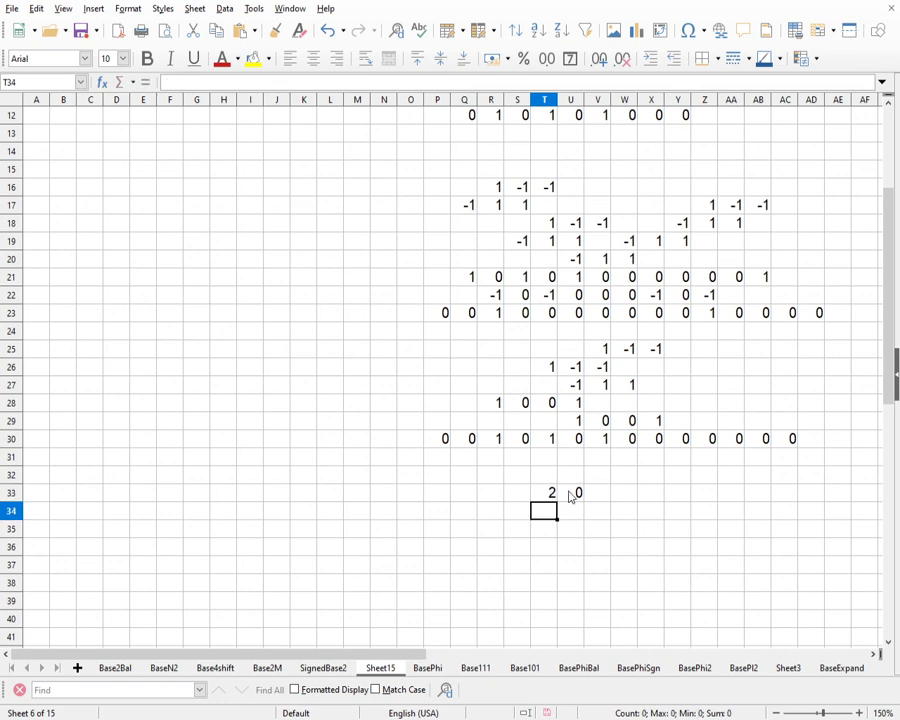
{"action": "key", "text": "Up"}
{"action": "key", "text": "Right"}
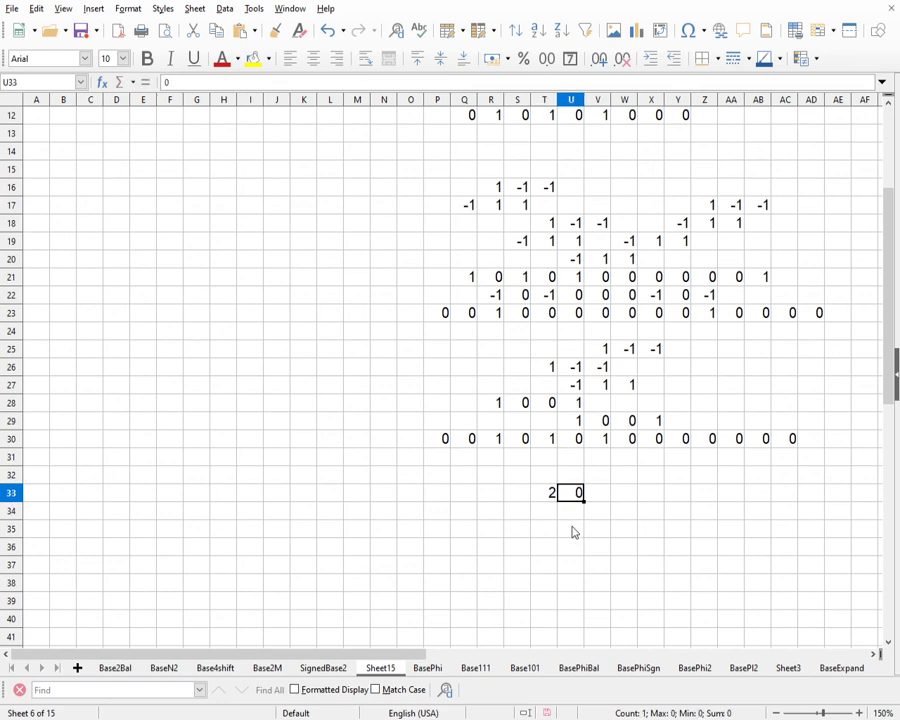
{"action": "type", "text": "-1"}
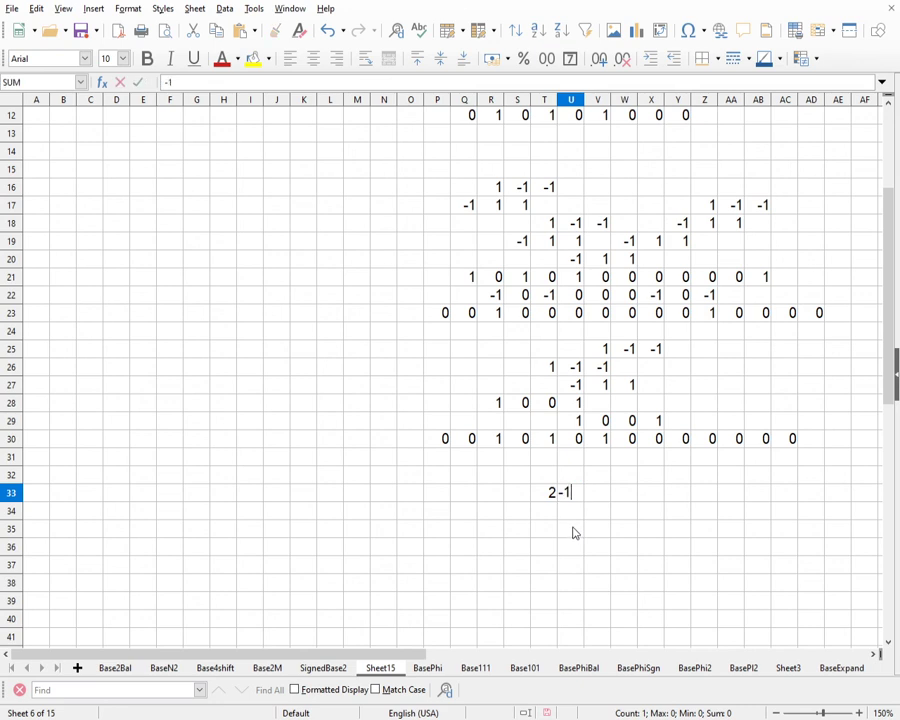
{"action": "key", "text": "Return"}
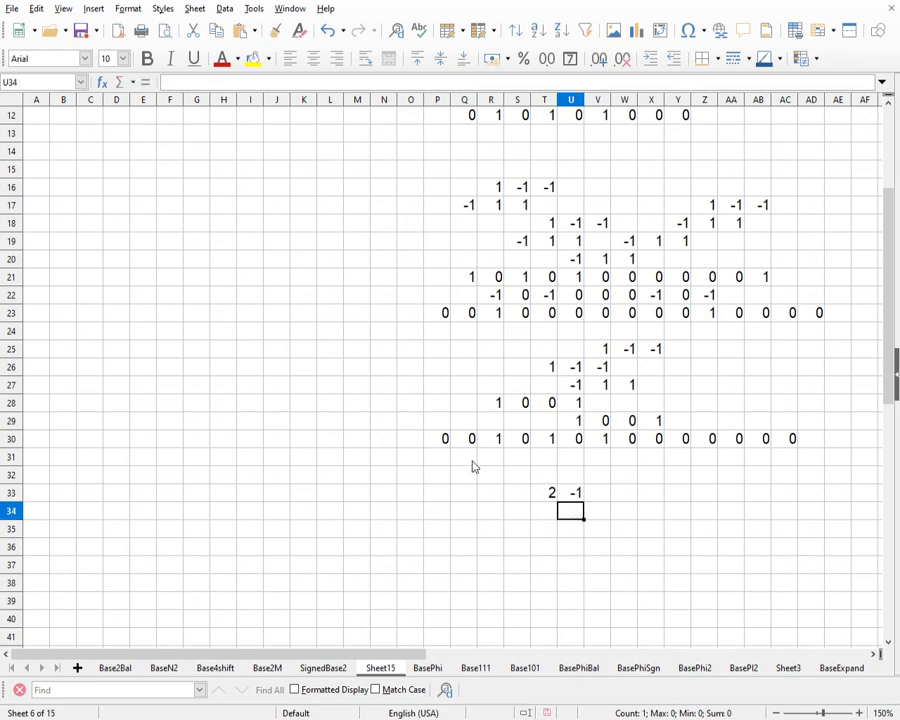
- Copy the sum formula from P30 into R34:Y34 and set the range summed in R34 to R31:R33
{"action": "left_click", "coordinate": [444, 440]}
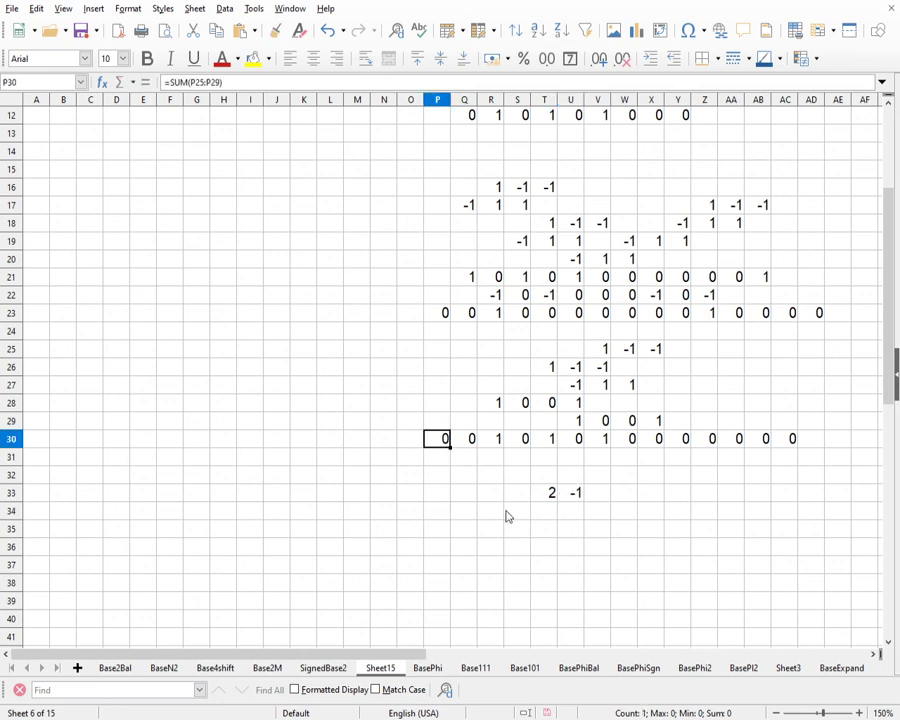
{"action": "key", "text": "ctrl+c"}
{"action": "left_click_drag", "start_coordinate": [495, 516], "coordinate": [671, 524]}
{"action": "key", "text": "ctrl+v"}
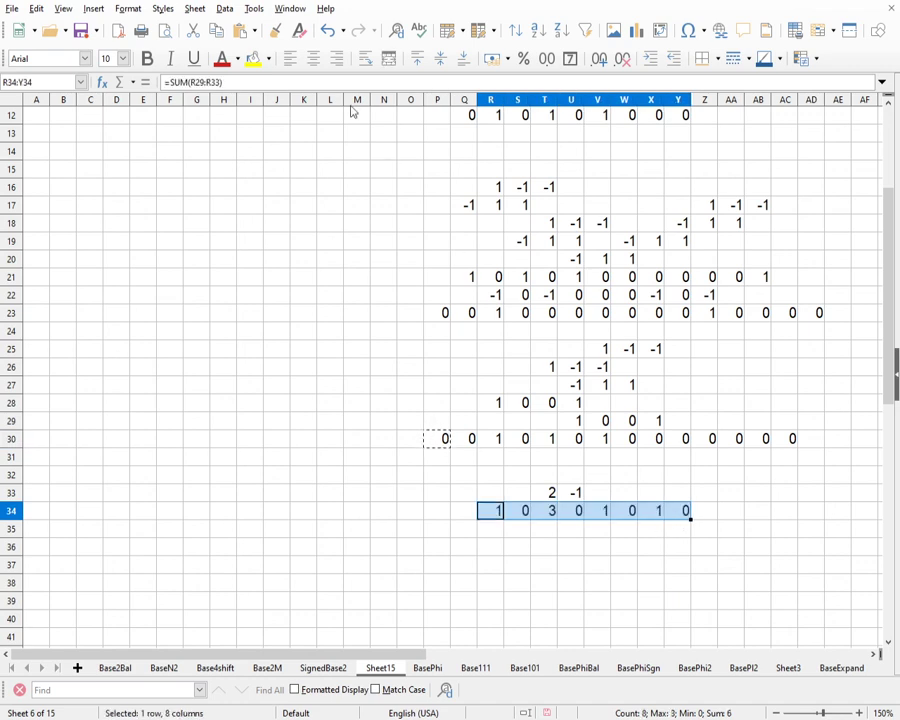
{"action": "left_click", "coordinate": [248, 82]}
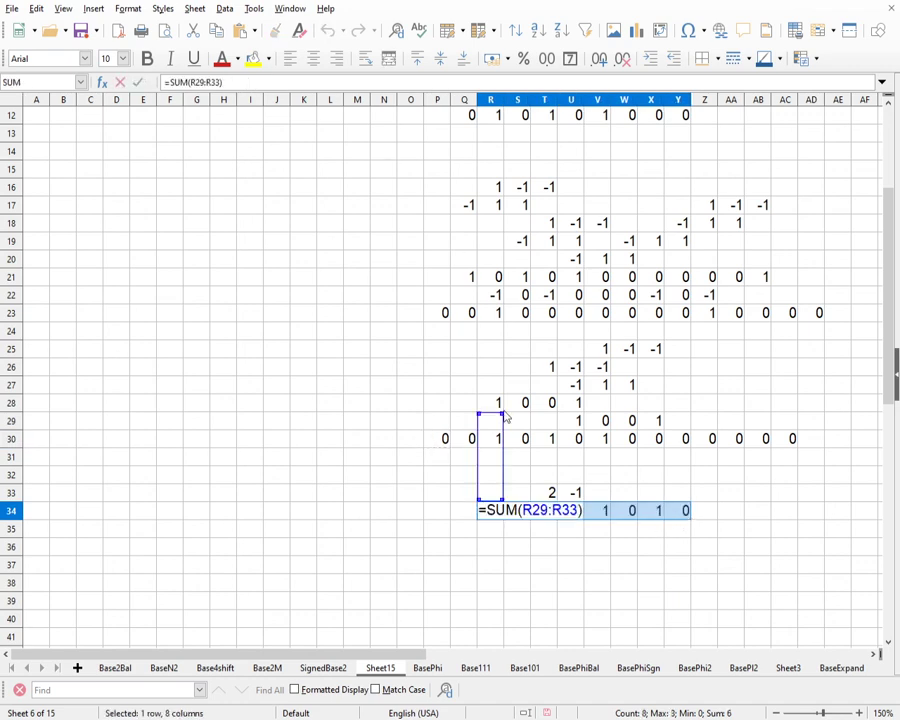
{"action": "left_click_drag", "start_coordinate": [500, 412], "coordinate": [501, 466]}
{"action": "left_click_drag", "start_coordinate": [500, 466], "coordinate": [496, 458]}
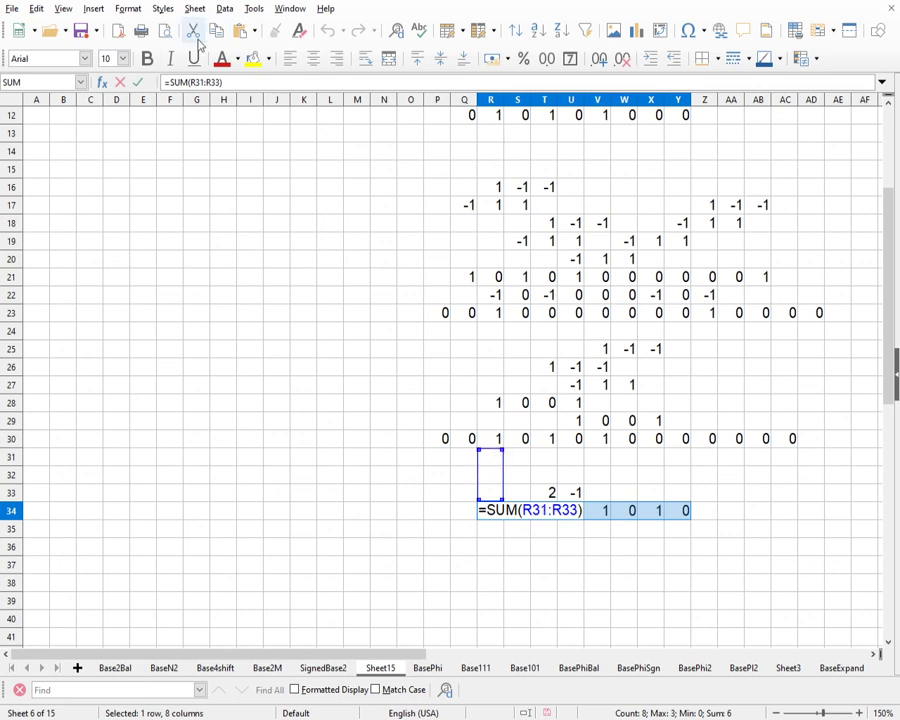
{"action": "left_click", "coordinate": [139, 82]}
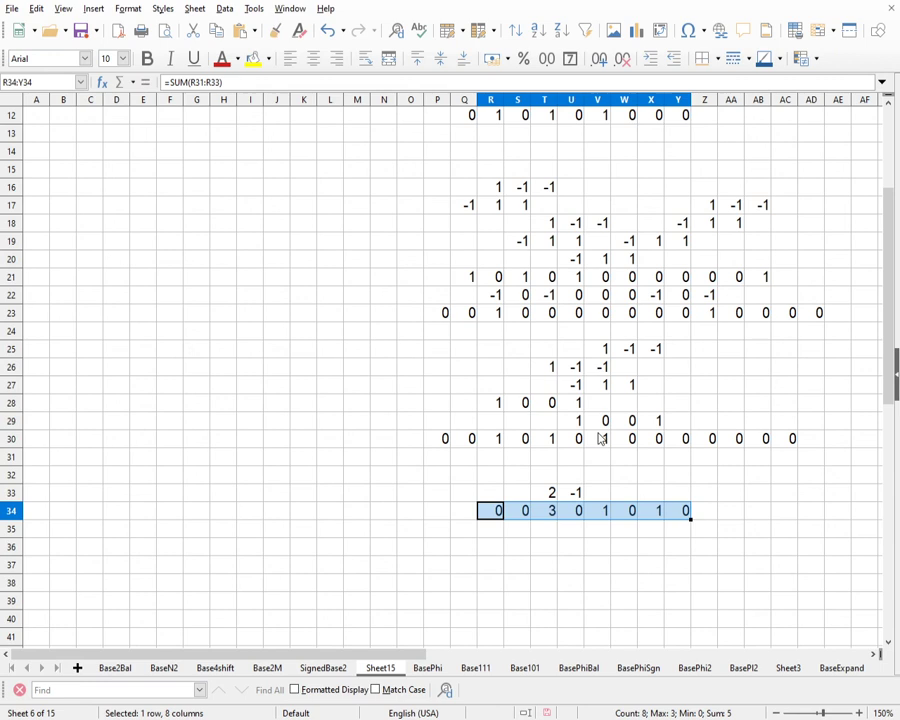
- Fill the R34 sum formula across to Y34 and paste the A1:C1 carry coefficients negated as -1, 1, 1 into T32:V32
{"action": "left_click", "coordinate": [497, 516]}
{"action": "left_click_drag", "start_coordinate": [503, 521], "coordinate": [693, 526]}
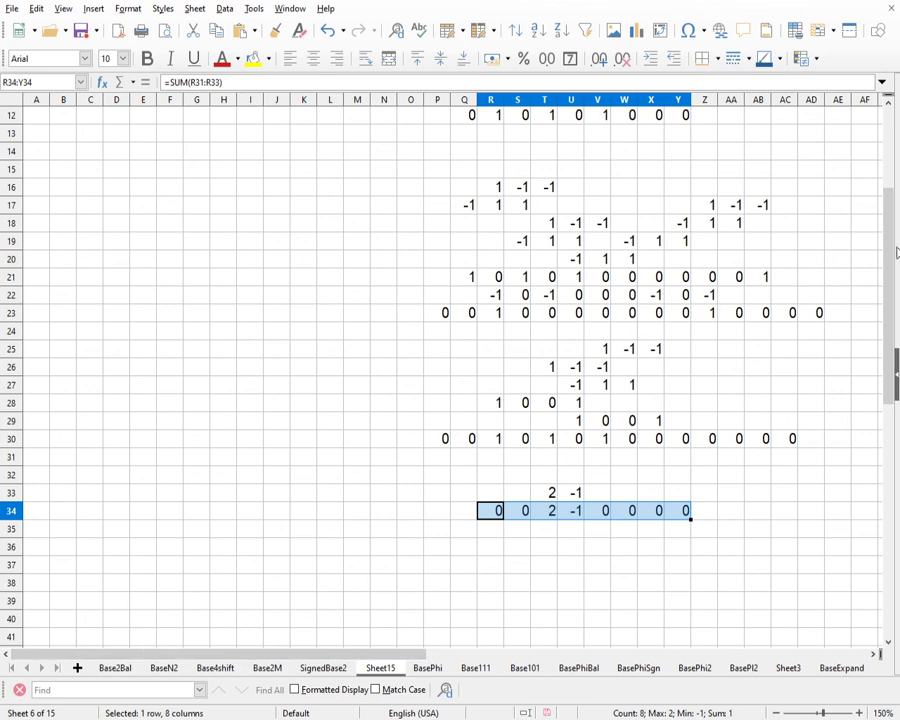
{"action": "scroll", "coordinate": [886, 250], "scroll_direction": "up", "scroll_amount": 4}
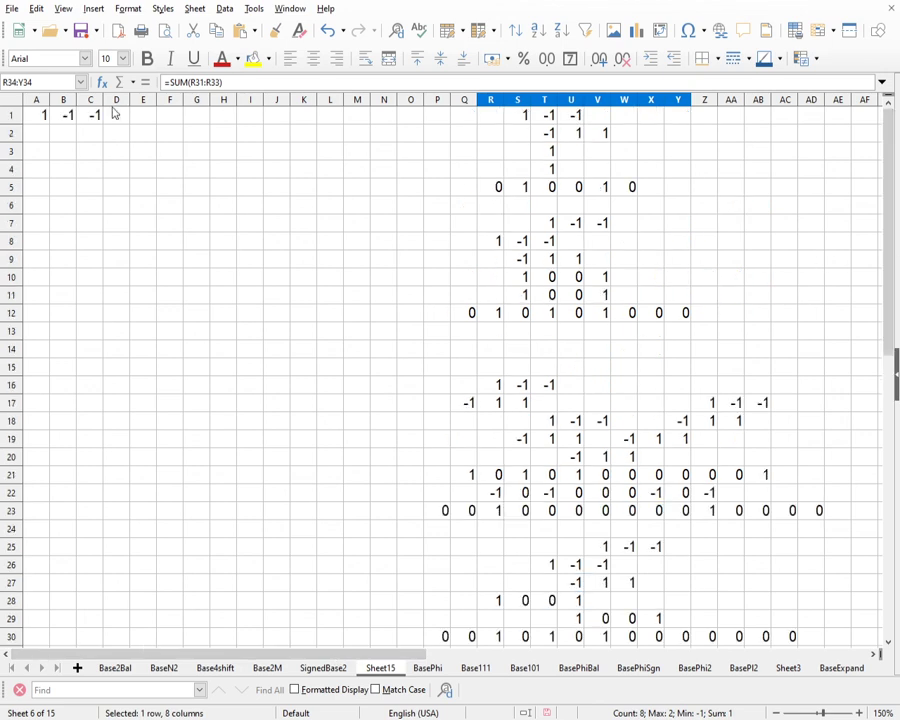
{"action": "left_click_drag", "start_coordinate": [90, 116], "coordinate": [46, 116]}
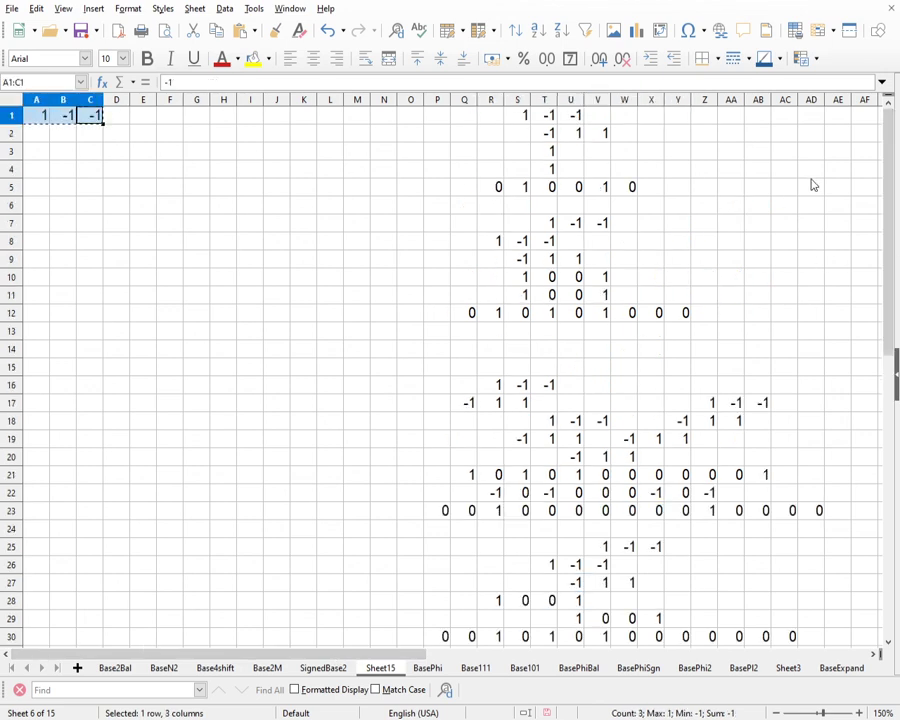
{"action": "scroll", "coordinate": [886, 144], "scroll_direction": "down", "scroll_amount": 6}
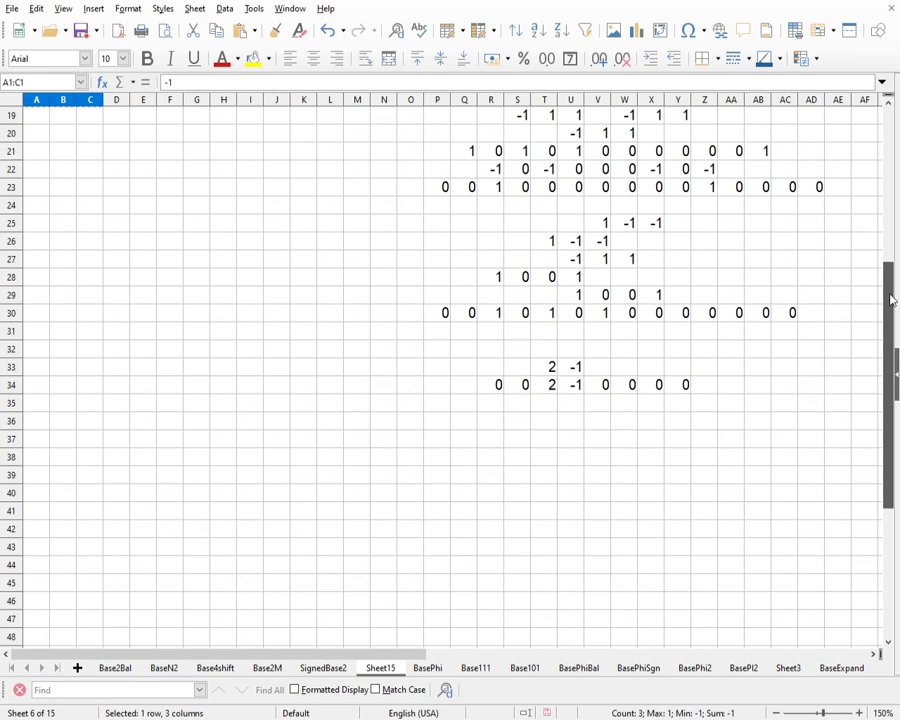
{"action": "left_click", "coordinate": [550, 354]}
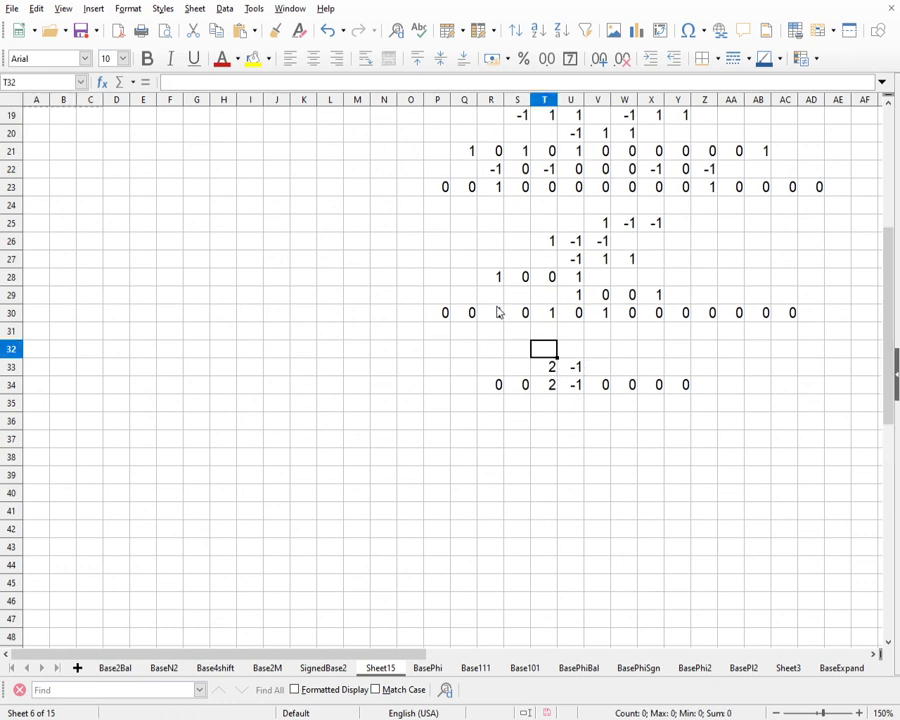
{"action": "key", "text": "ctrl+v"}
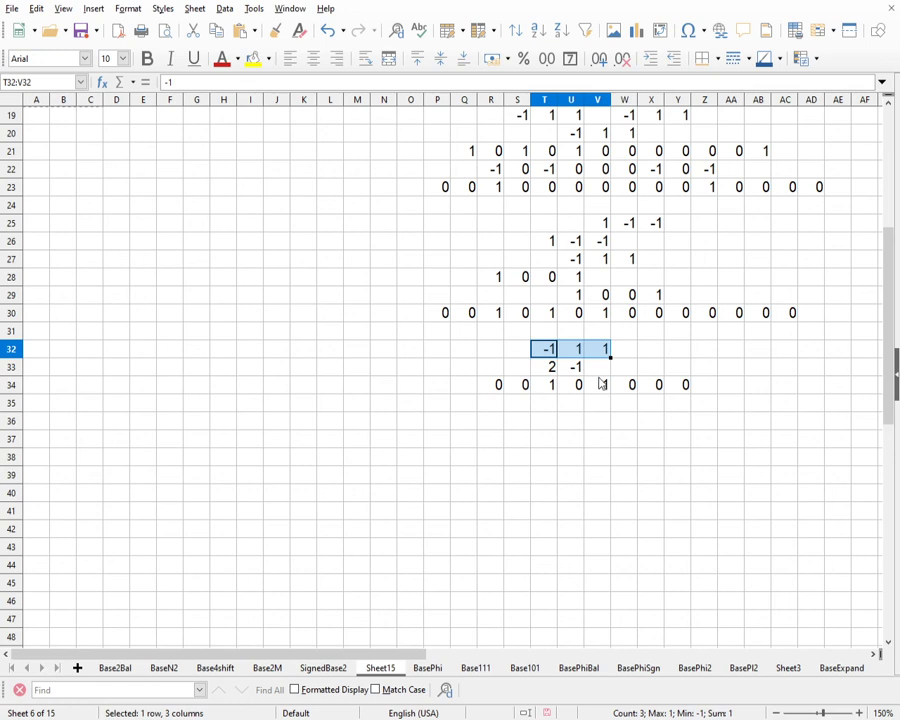
{"action": "left_click", "coordinate": [599, 383]}
{"action": "key", "text": "Up"}
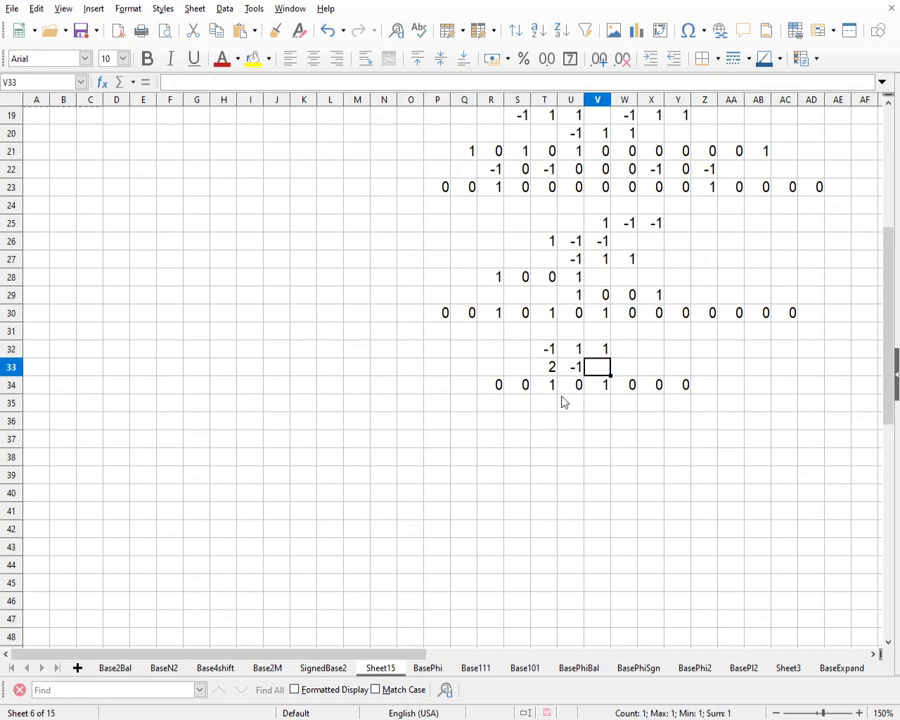
- Copy the result digits in T34:V34 as plain values 1, 0, 1 into S40:U40 and, shifted two columns, into U41:W41
{"action": "left_click_drag", "start_coordinate": [548, 386], "coordinate": [600, 396]}
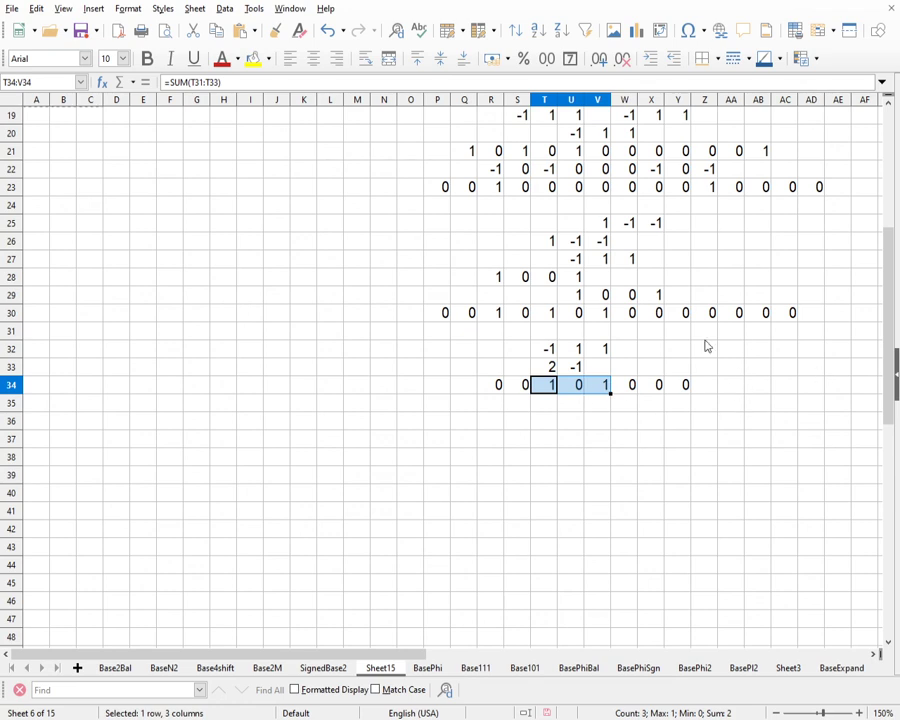
{"action": "left_click", "coordinate": [574, 402]}
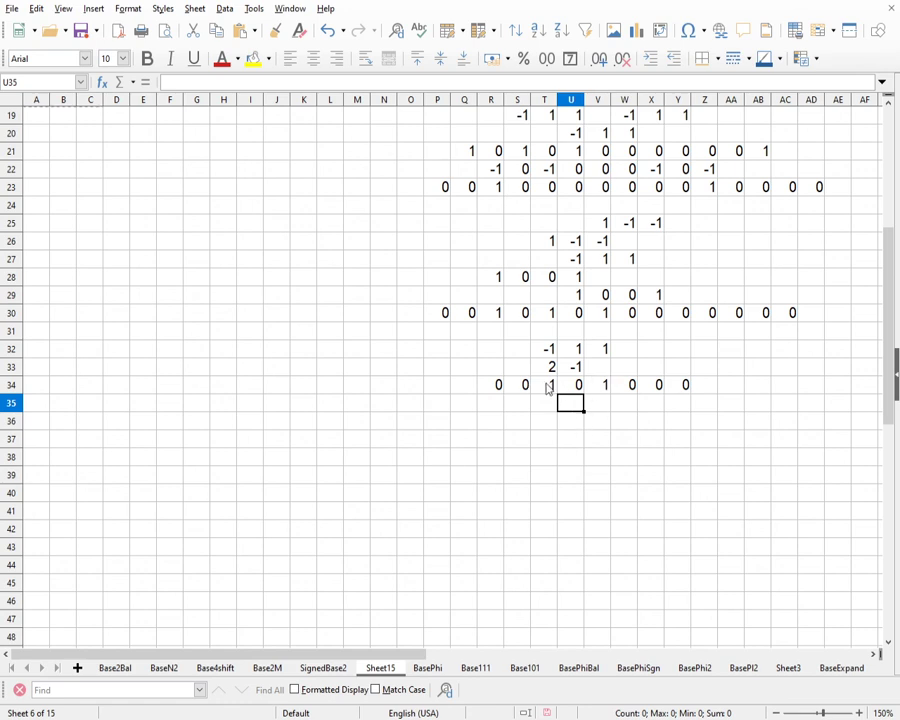
{"action": "left_click_drag", "start_coordinate": [546, 386], "coordinate": [609, 397]}
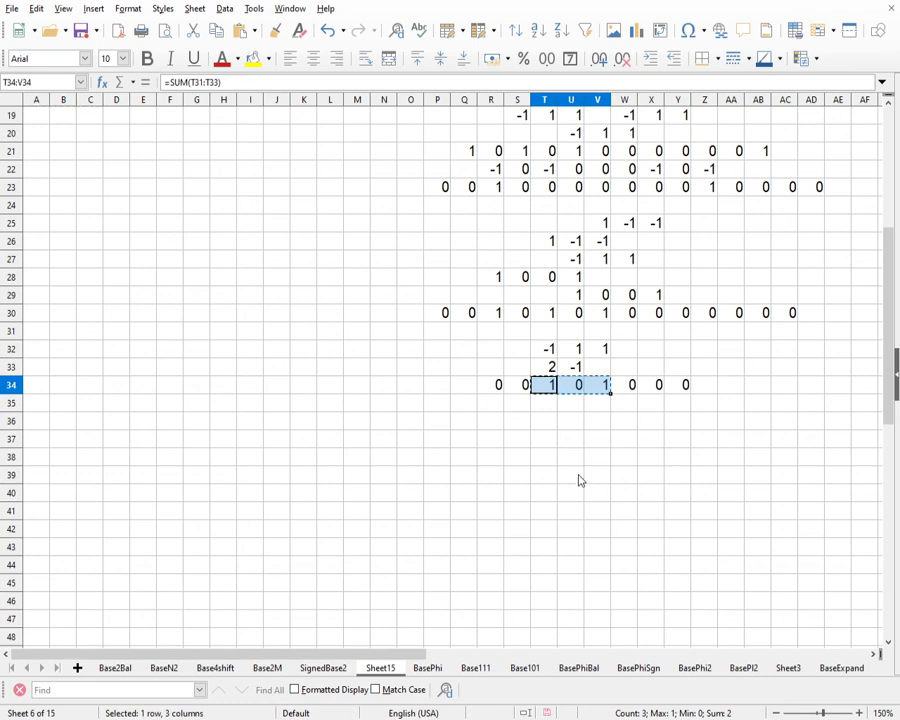
{"action": "key", "text": "ctrl+c"}
{"action": "left_click", "coordinate": [527, 458]}
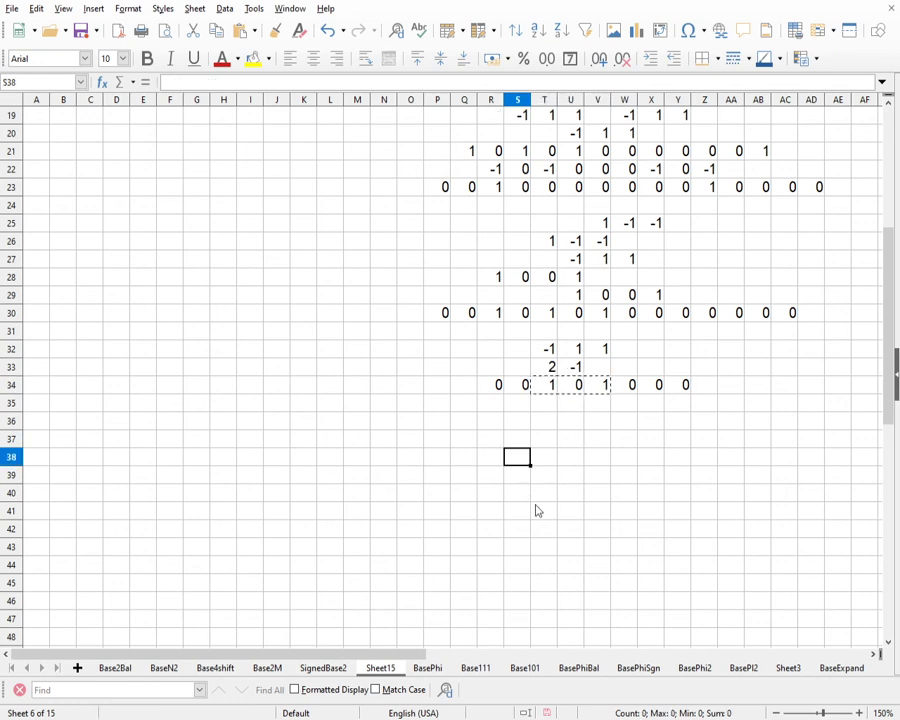
{"action": "left_click", "coordinate": [524, 497]}
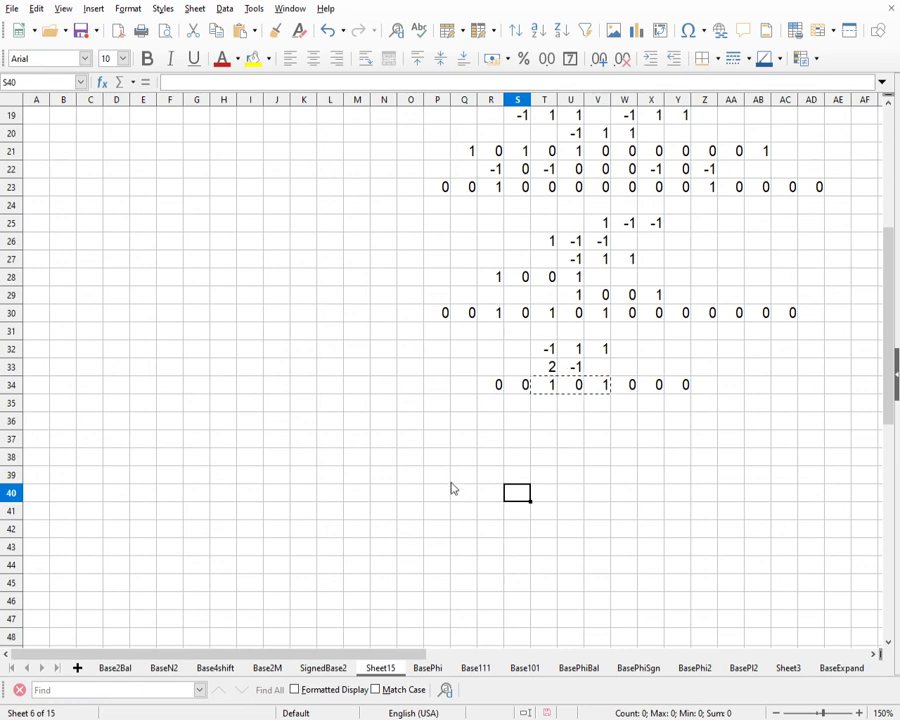
{"action": "key", "text": "ctrl+v"}
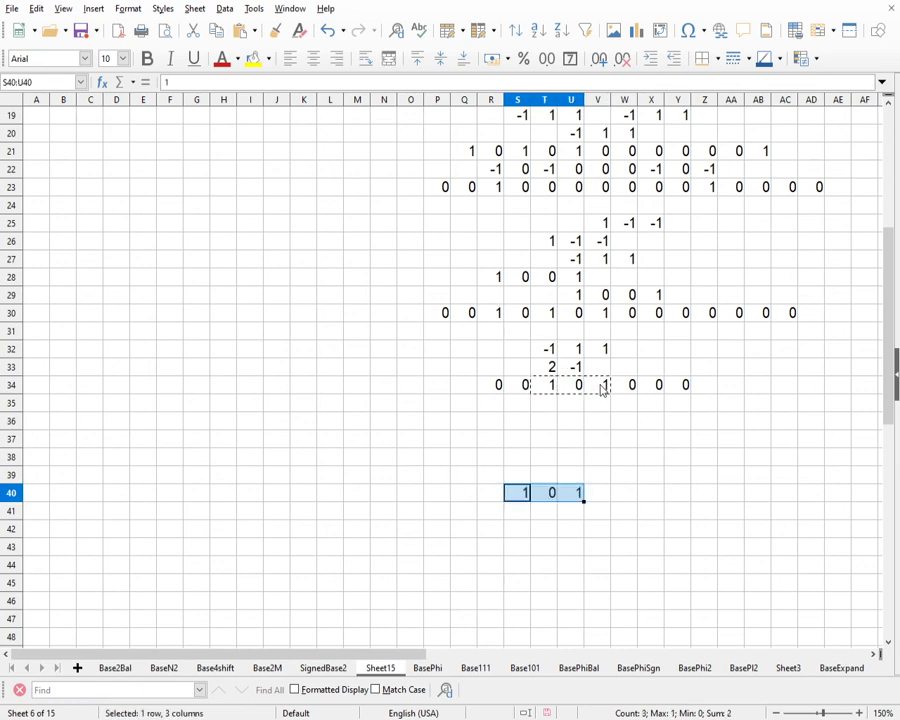
{"action": "left_click", "coordinate": [573, 514]}
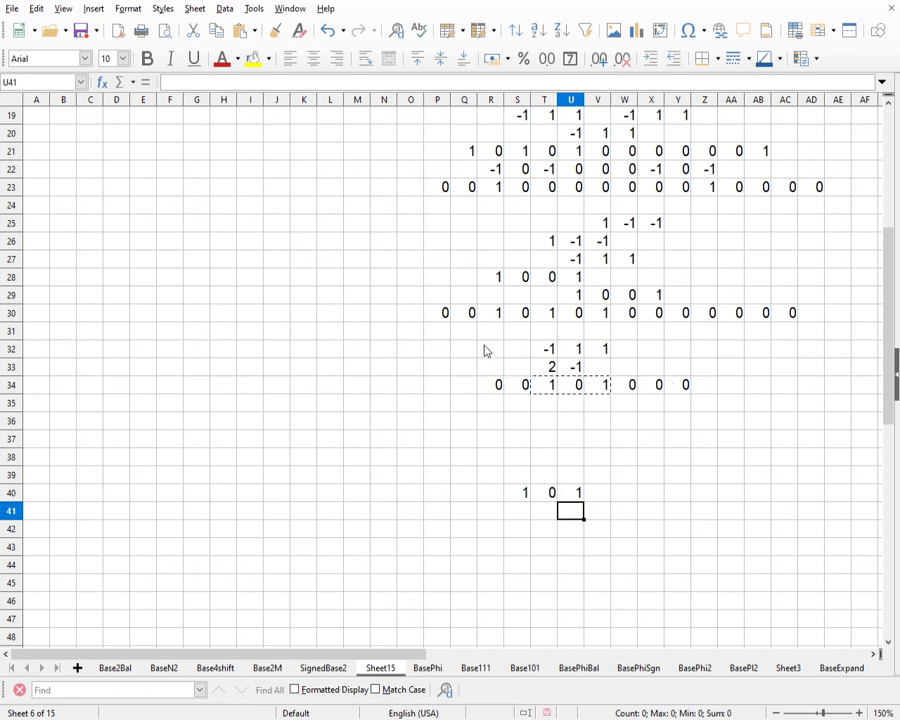
{"action": "key", "text": "ctrl+v"}
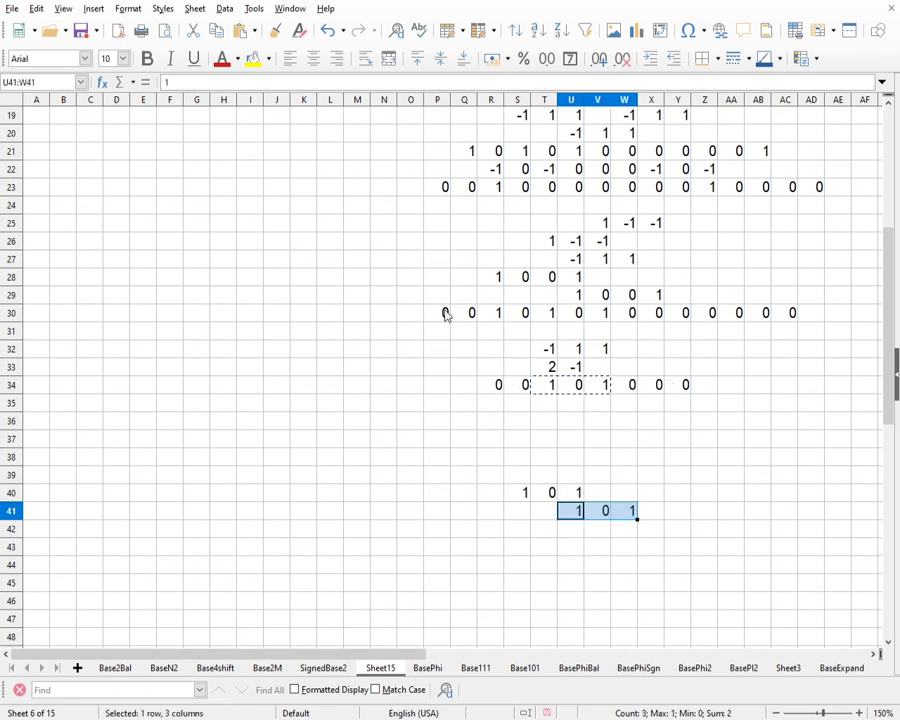
- Copy the sum formula from P30 into P42 and fill it across to AC42
{"action": "left_click", "coordinate": [444, 313]}
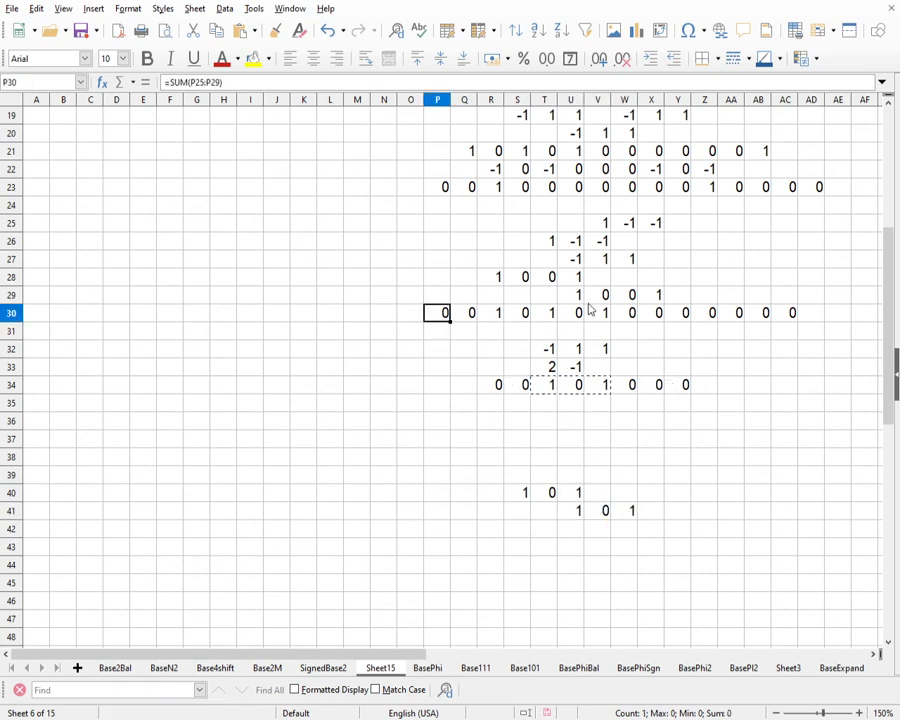
{"action": "key", "text": "ctrl+c"}
{"action": "left_click", "coordinate": [437, 530]}
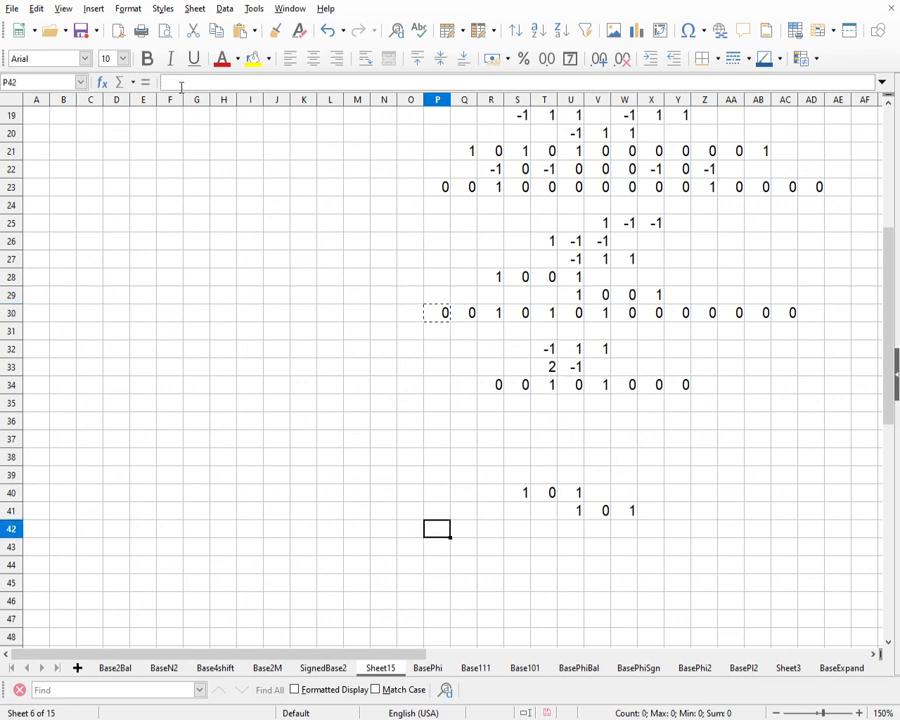
{"action": "key", "text": "ctrl+v"}
{"action": "left_click_drag", "start_coordinate": [451, 537], "coordinate": [805, 542]}
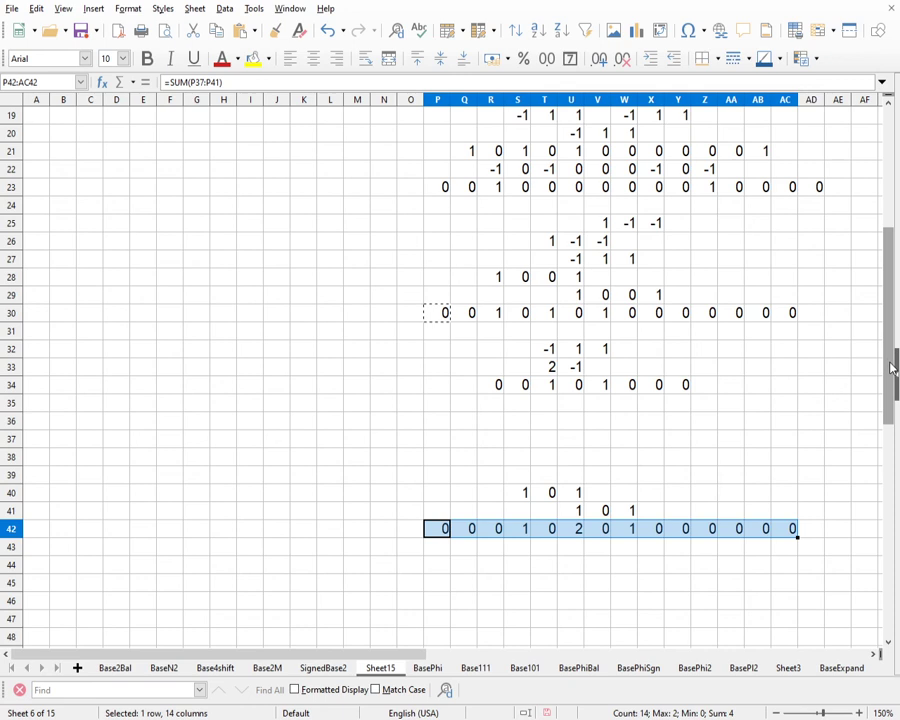
- Paste the carry coefficients from A1:C1 negated as -1, 1, 1 into U39:W39
{"action": "scroll", "coordinate": [893, 365], "scroll_direction": "up", "scroll_amount": 6}
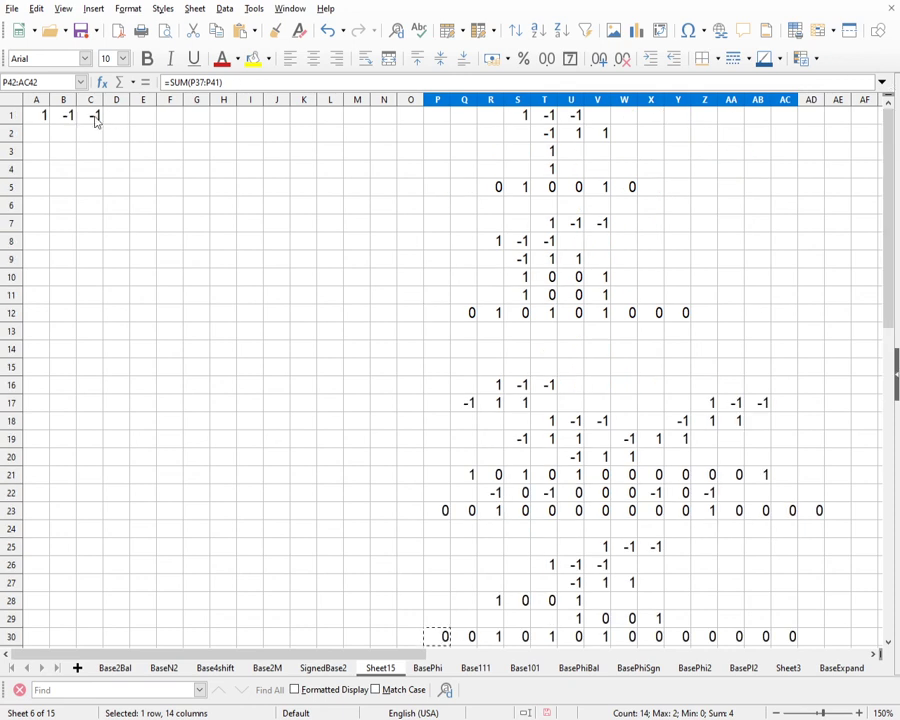
{"action": "left_click_drag", "start_coordinate": [94, 116], "coordinate": [46, 115]}
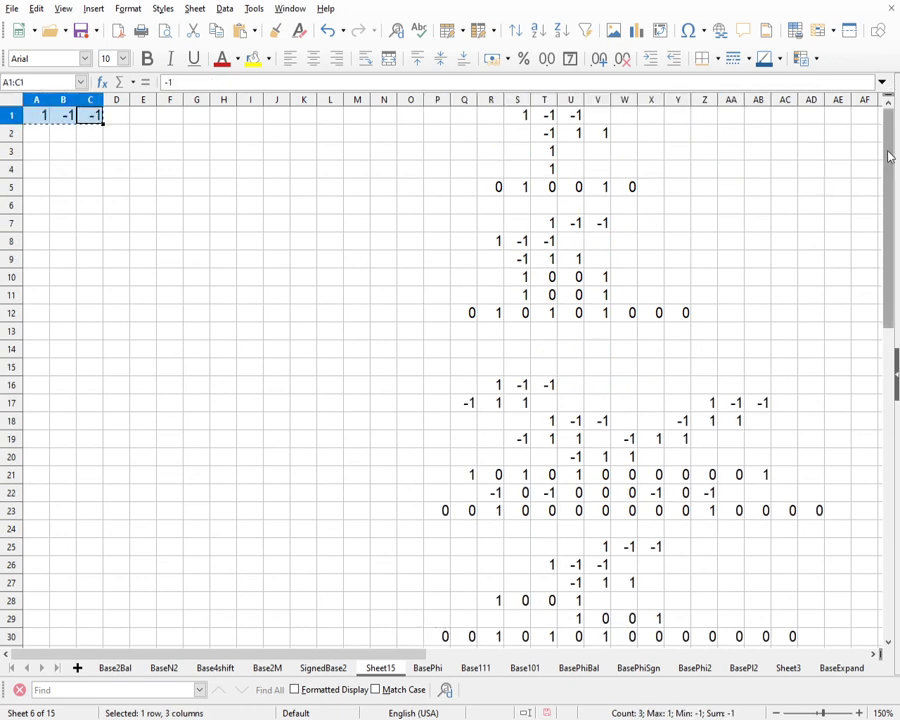
{"action": "left_click_drag", "start_coordinate": [890, 155], "coordinate": [876, 318]}
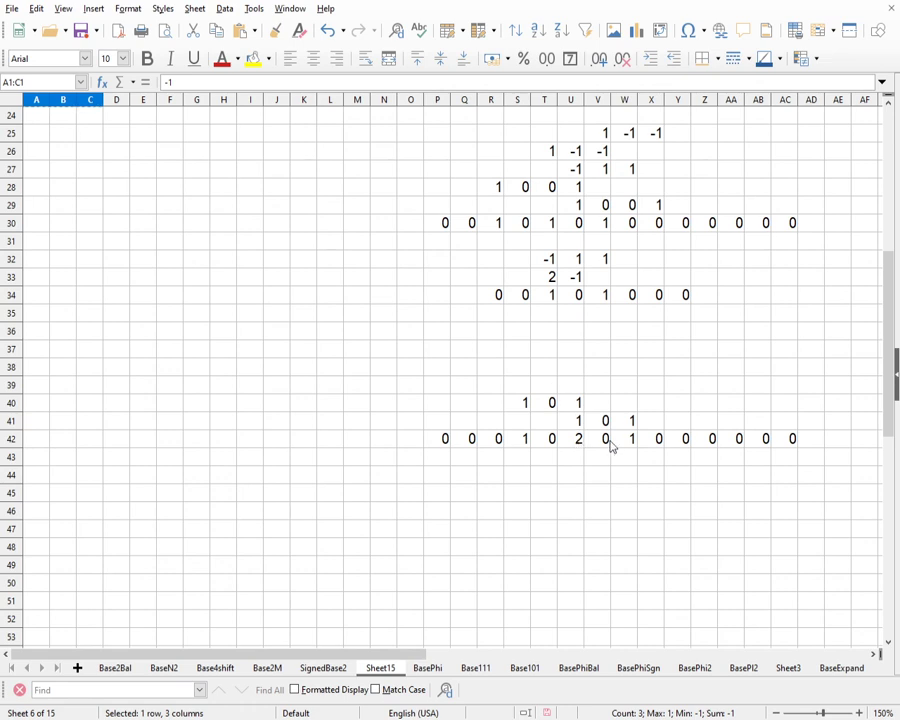
{"action": "left_click", "coordinate": [580, 386]}
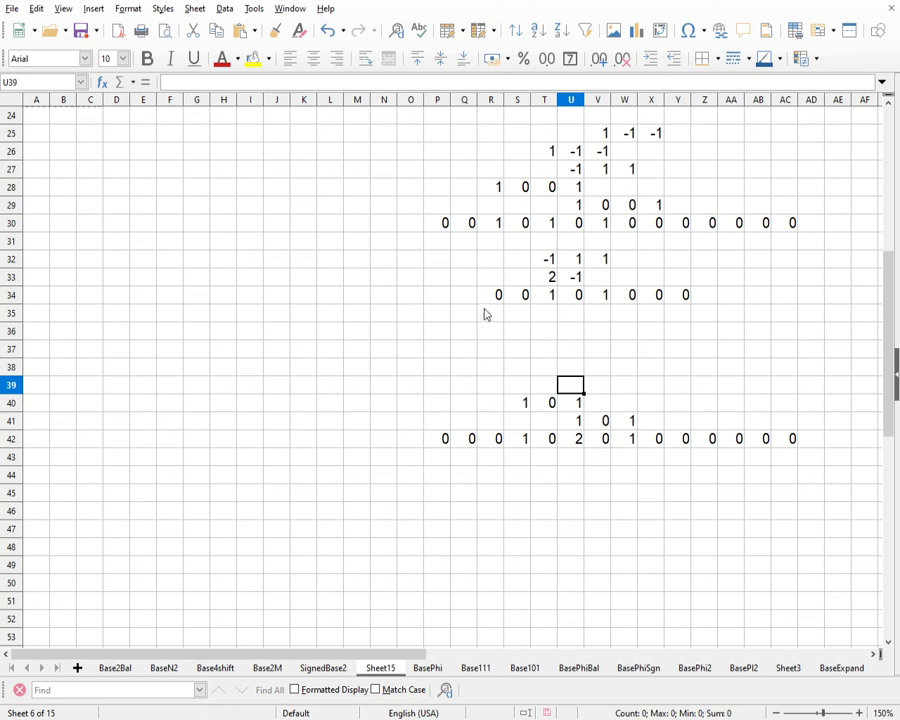
{"action": "key", "text": "ctrl+v"}
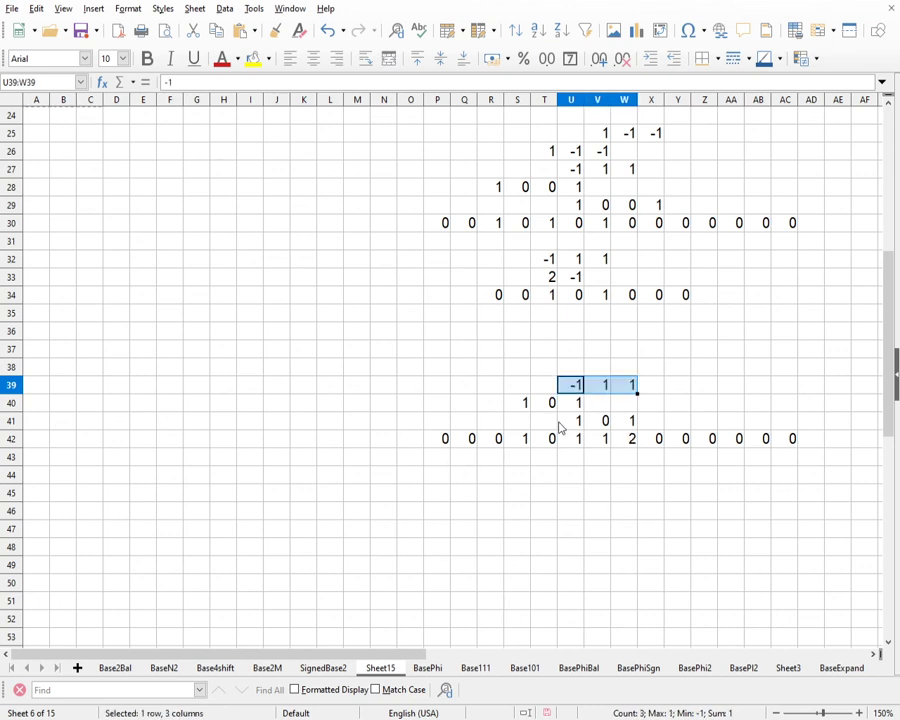
- Paste the carry coefficients 1, -1, -1 into T38:V38 and R37:T37
{"action": "left_click", "coordinate": [544, 374]}
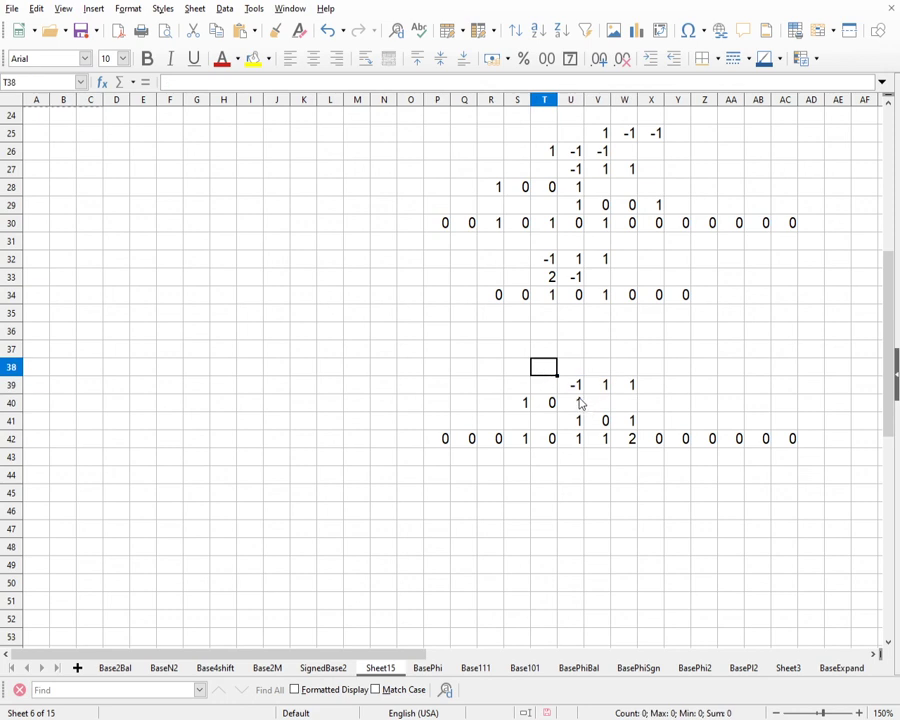
{"action": "key", "text": "ctrl+v"}
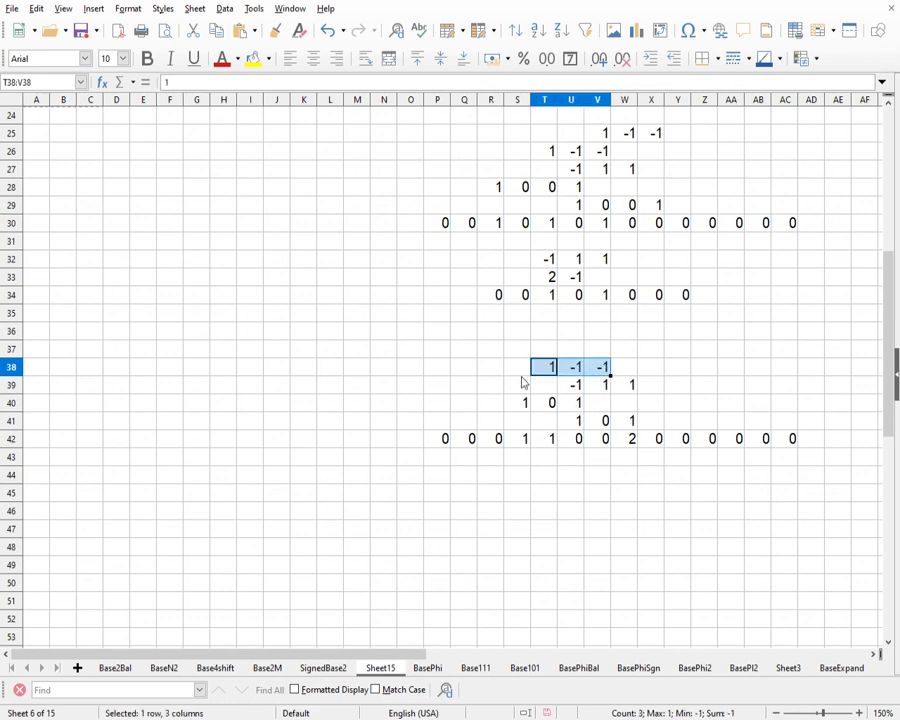
{"action": "left_click", "coordinate": [497, 355]}
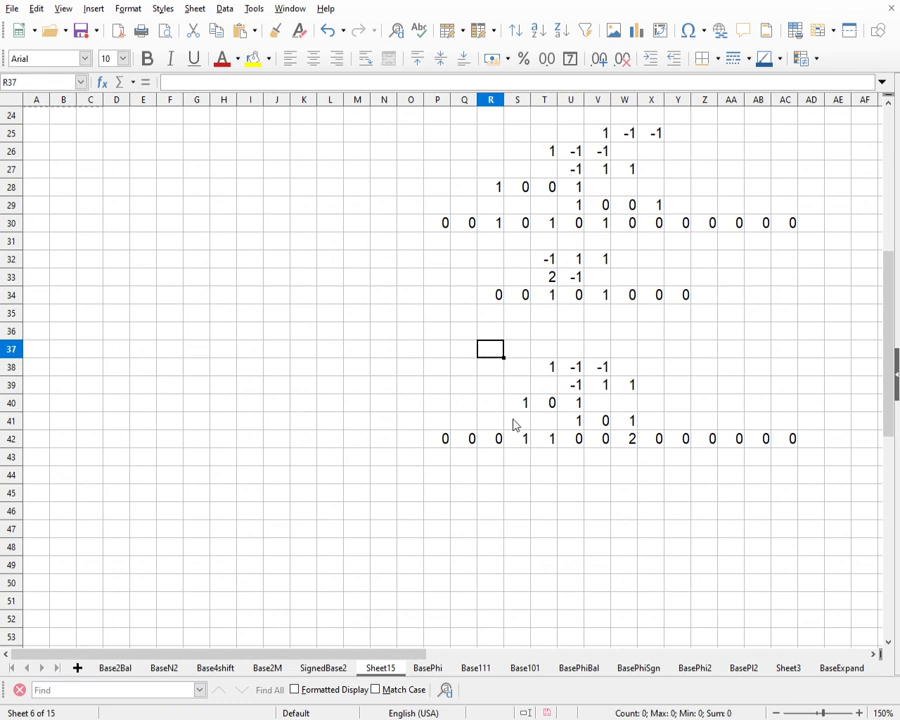
{"action": "key", "text": "ctrl+v"}
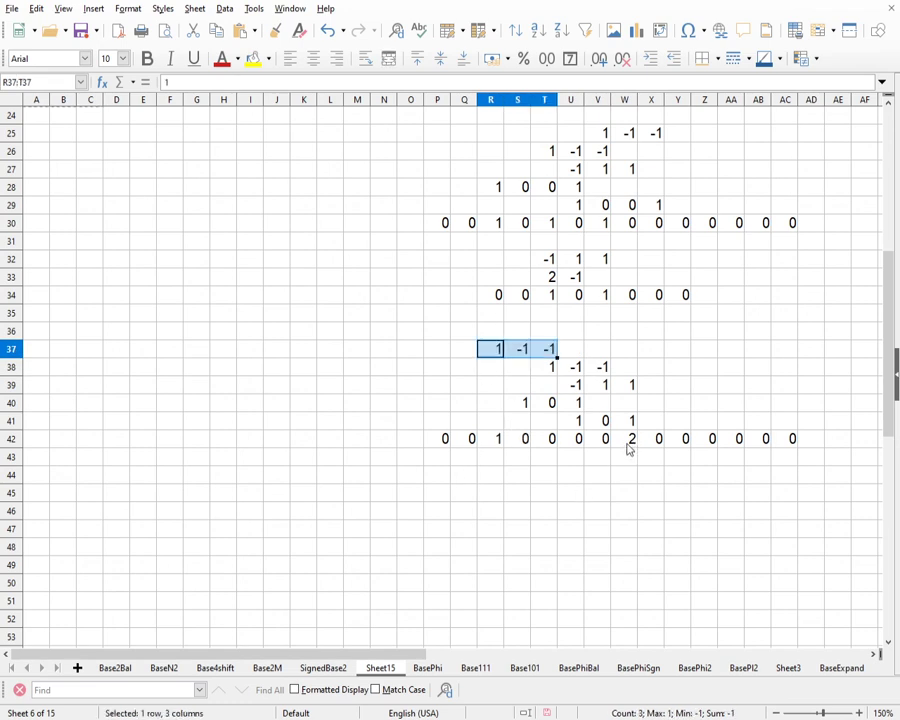
- Paste the negated carry coefficients -1, 1, 1 into W37:Y37 and the coefficients 1, -1, -1 into V36:X36
{"action": "left_click", "coordinate": [624, 351]}
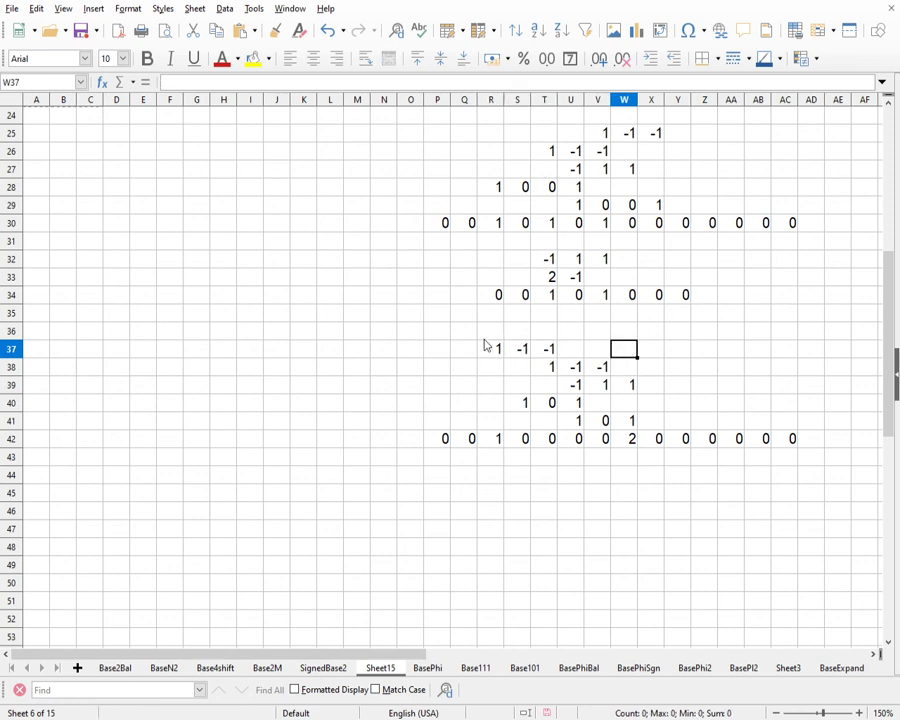
{"action": "key", "text": "ctrl+v"}
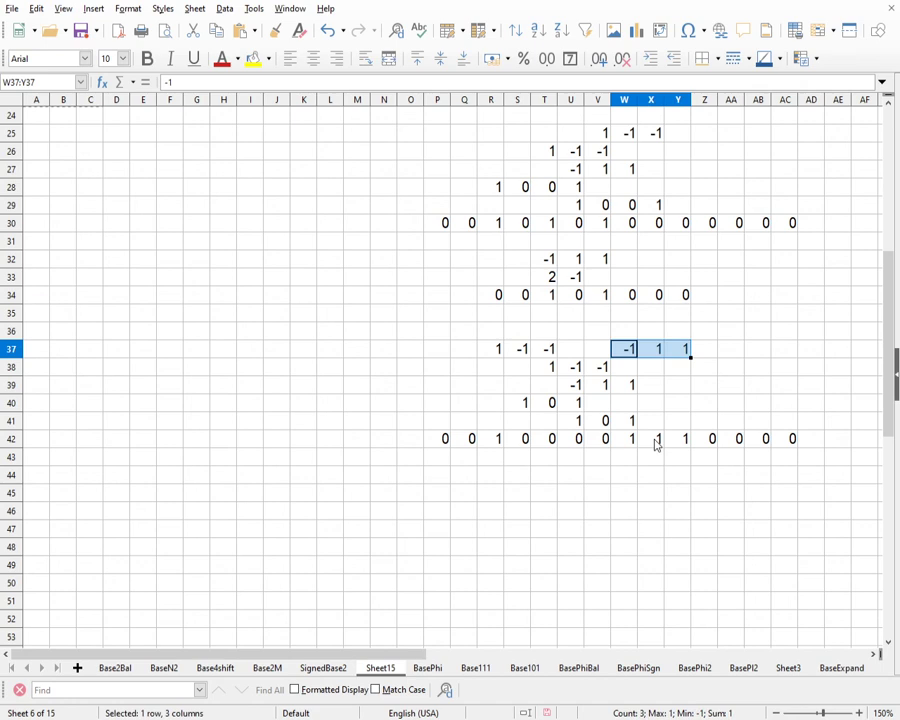
{"action": "left_click", "coordinate": [601, 331]}
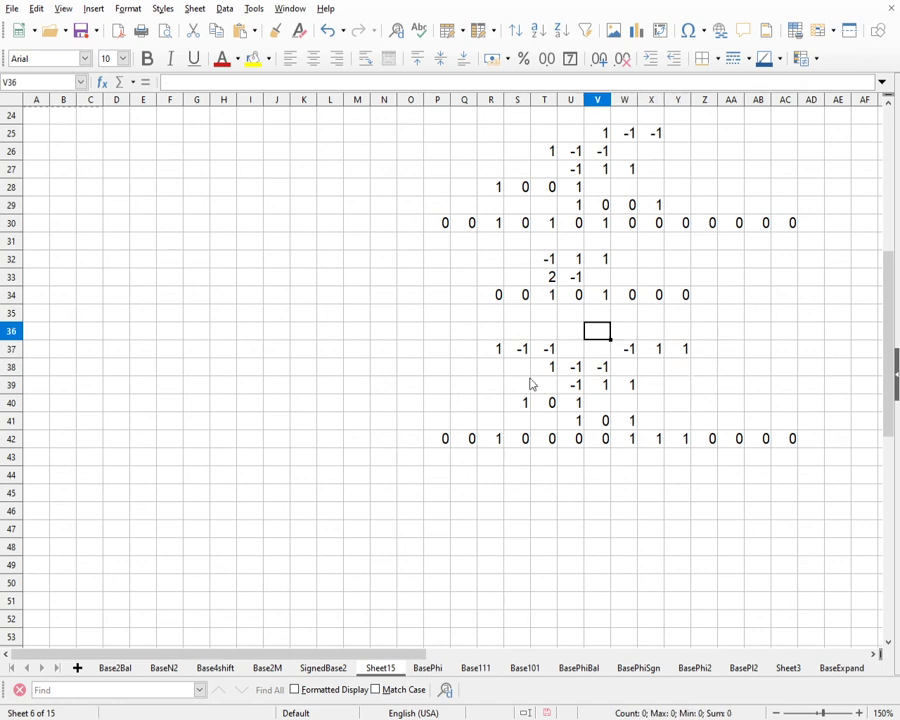
{"action": "key", "text": "ctrl+v"}
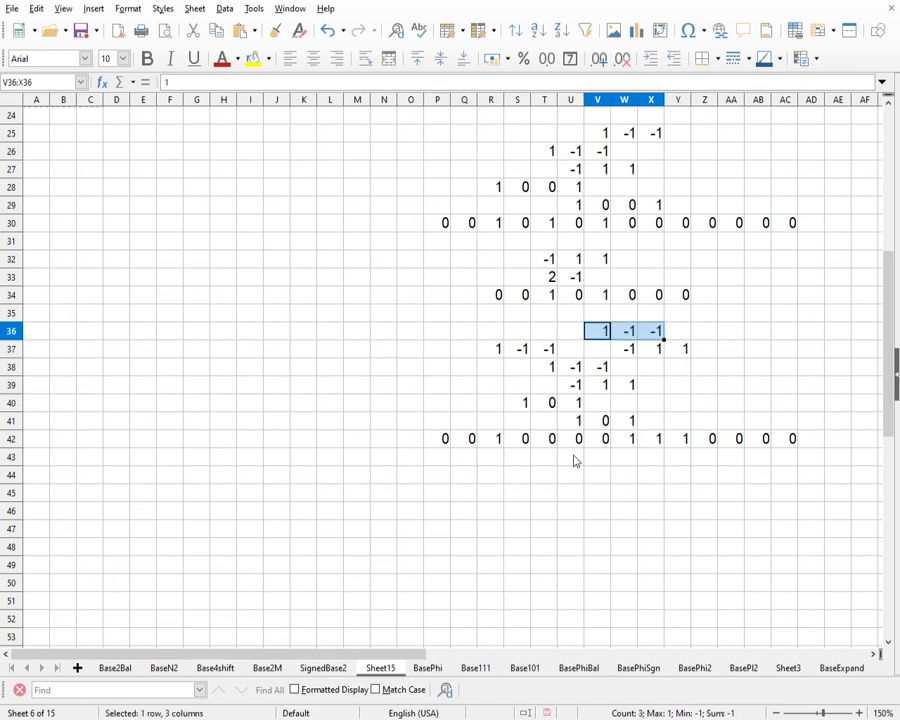
- Extend the range summed in P42 to P36:P41
{"action": "left_click", "coordinate": [442, 438]}
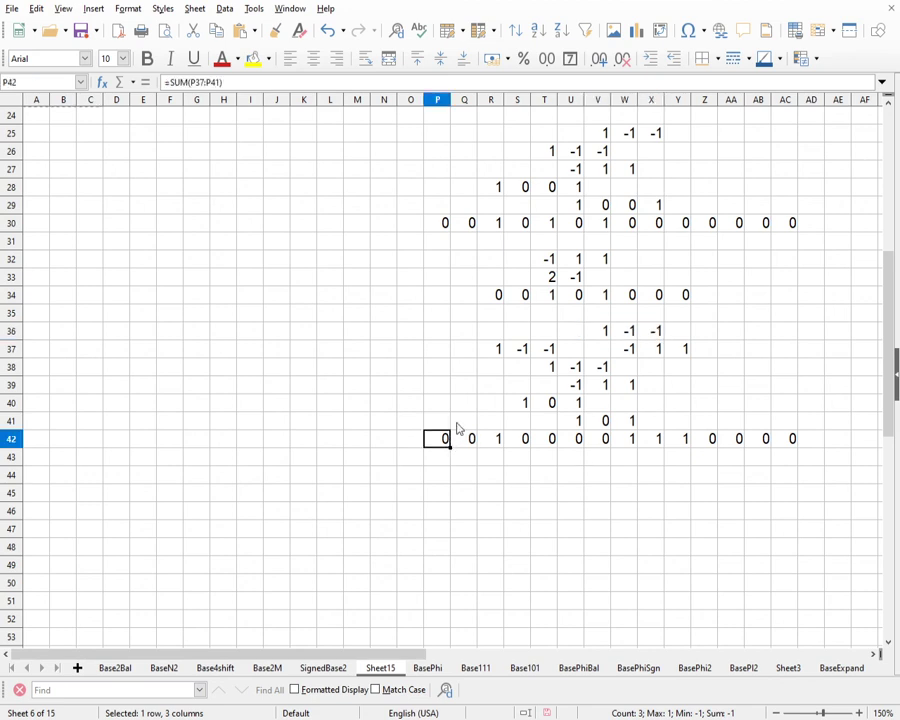
{"action": "left_click", "coordinate": [462, 84]}
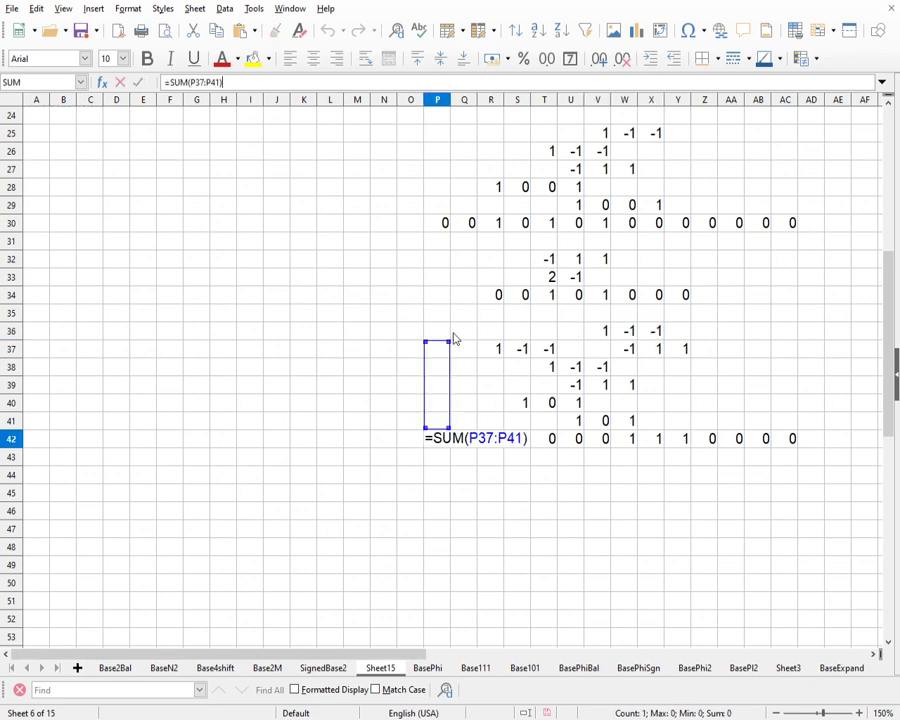
{"action": "left_click_drag", "start_coordinate": [450, 341], "coordinate": [450, 327]}
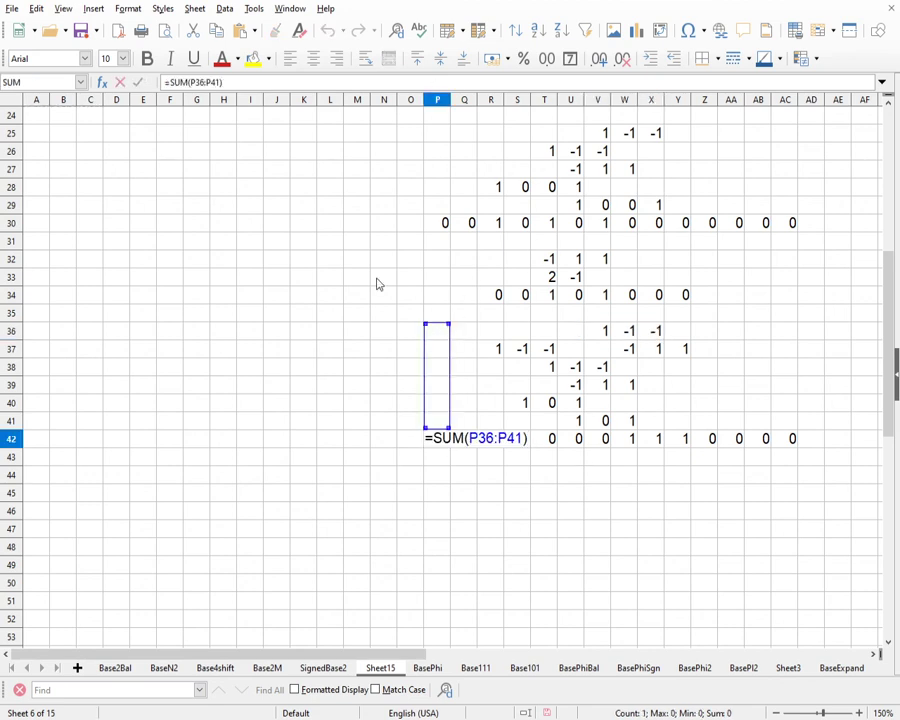
{"action": "left_click", "coordinate": [138, 82]}
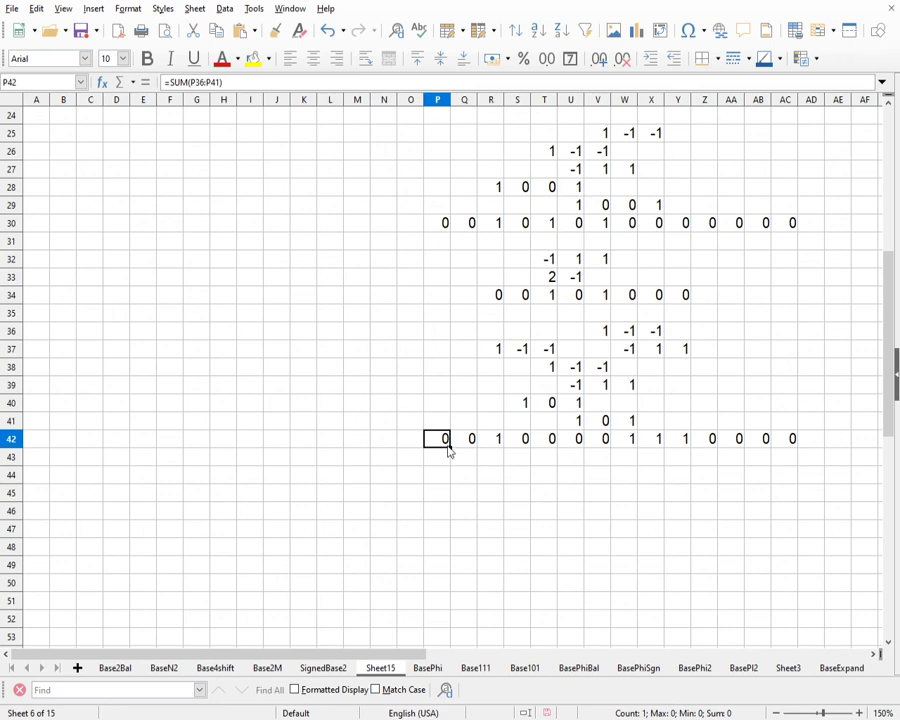
- Fill the column sum formula from P42 across to AC42
{"action": "left_click_drag", "start_coordinate": [450, 447], "coordinate": [795, 453]}
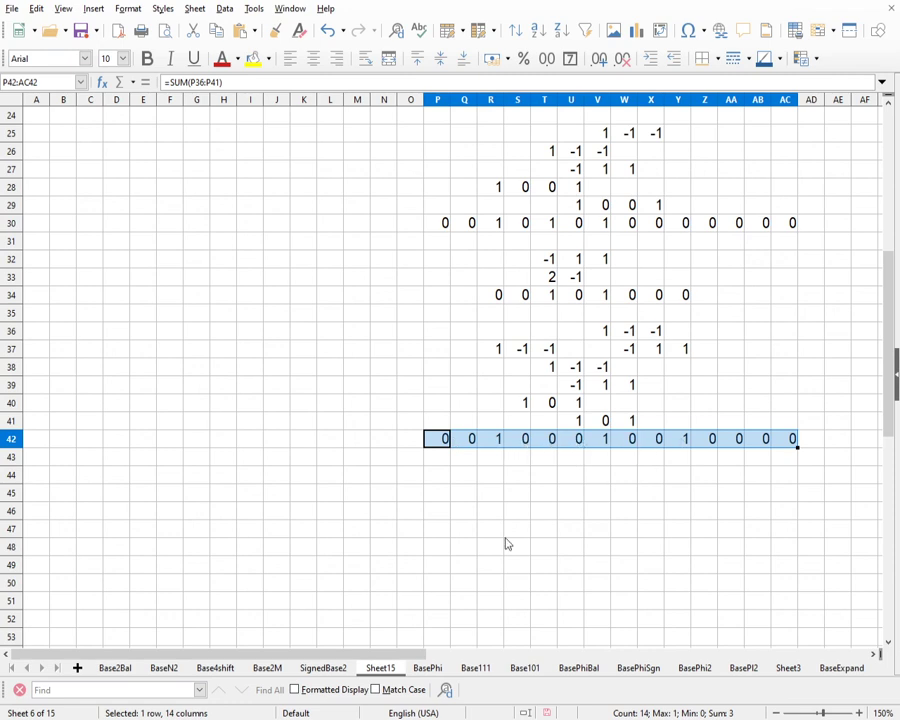
- Examine the digit rows on the BasePhi sheet and compare them with the sum row P42:AC42 on Sheet15
{"action": "left_click", "coordinate": [430, 668]}
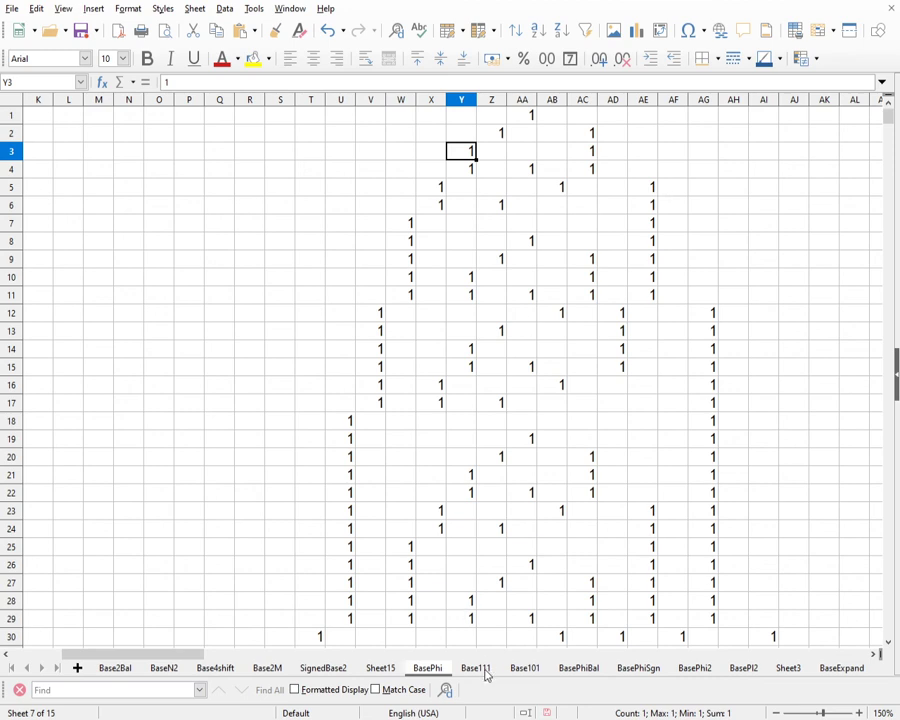
{"action": "left_click", "coordinate": [381, 667]}
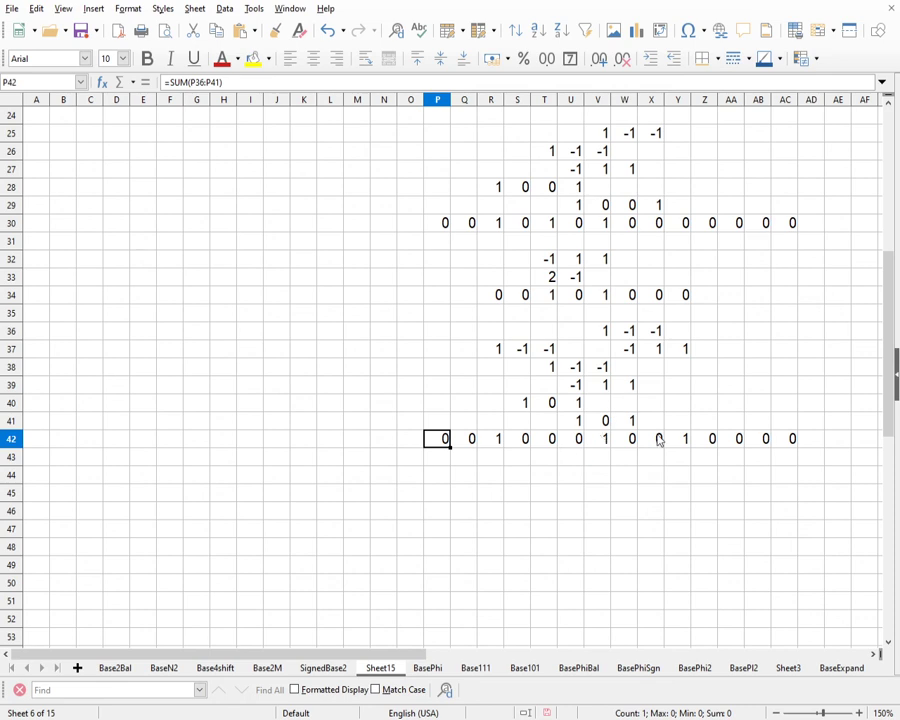
{"action": "left_click_drag", "start_coordinate": [790, 438], "coordinate": [458, 449]}
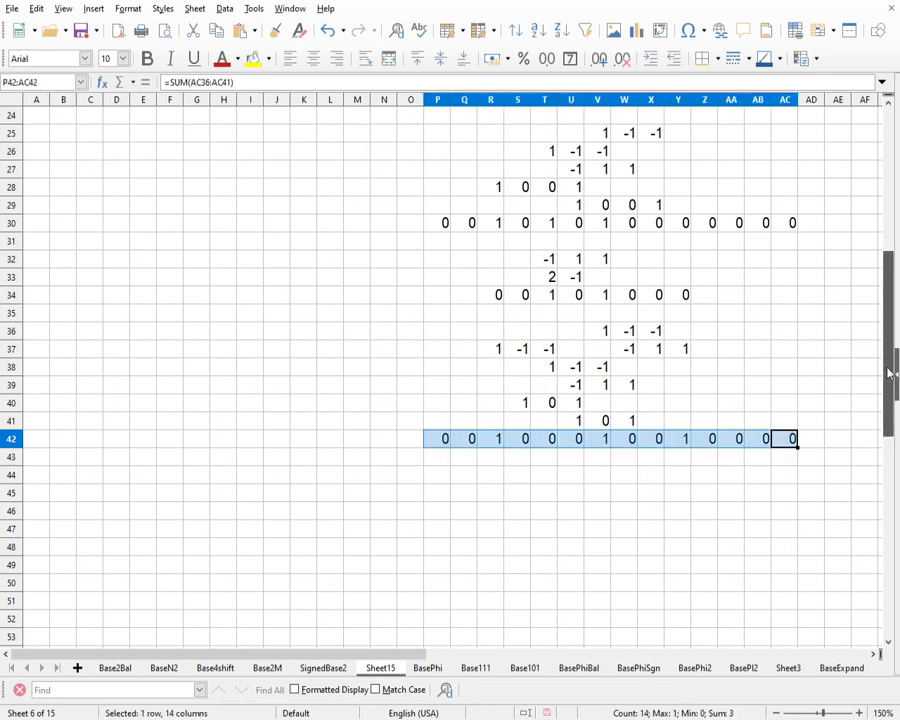
{"action": "left_click_drag", "start_coordinate": [890, 373], "coordinate": [886, 402]}
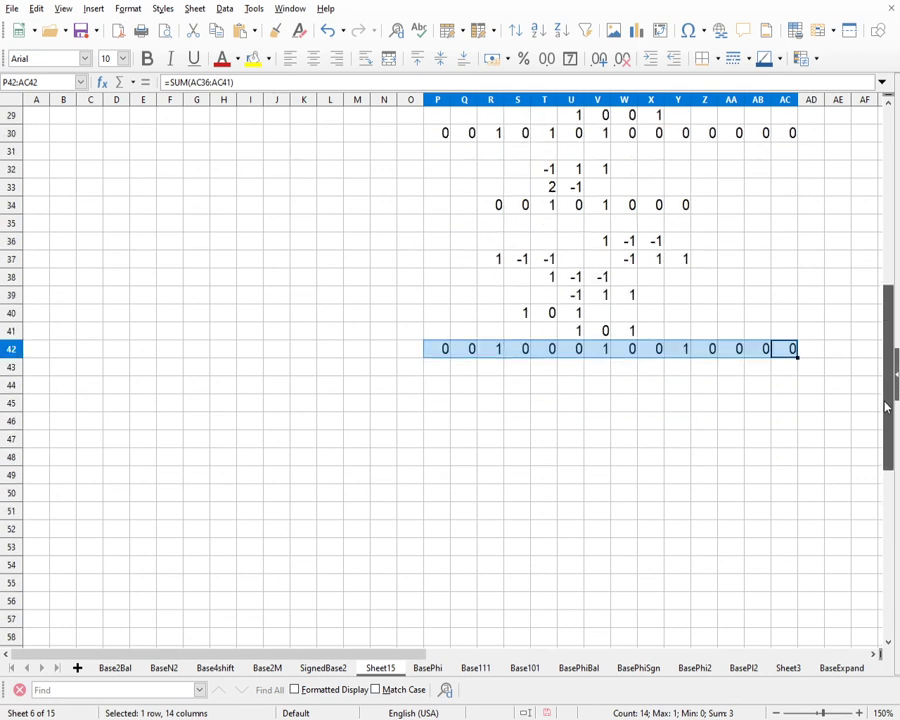
{"action": "left_click_drag", "start_coordinate": [888, 305], "coordinate": [860, 305]}
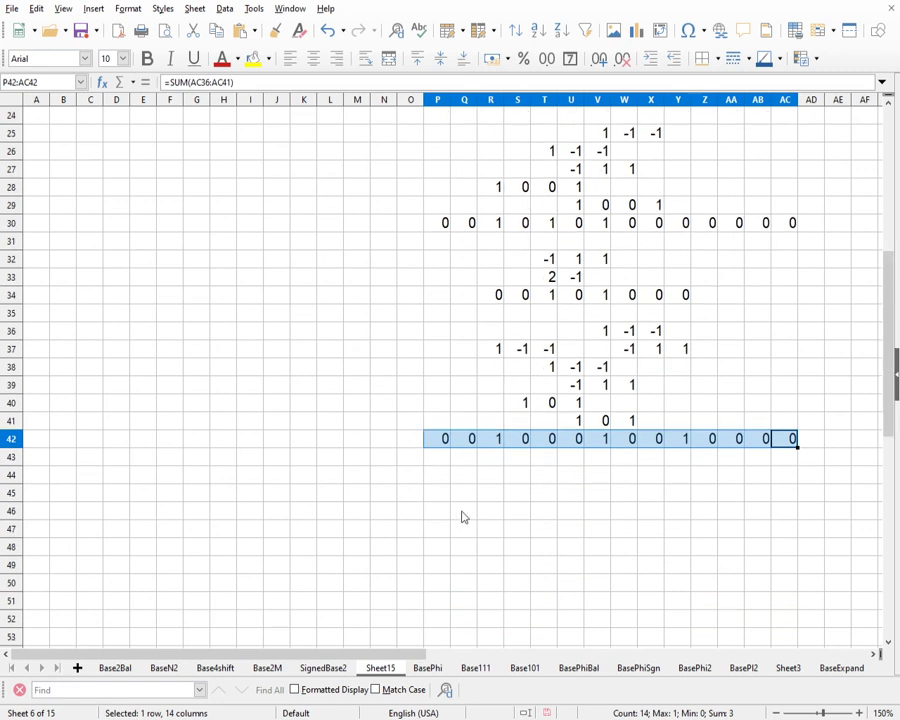
{"action": "left_click_drag", "start_coordinate": [432, 496], "coordinate": [782, 498]}
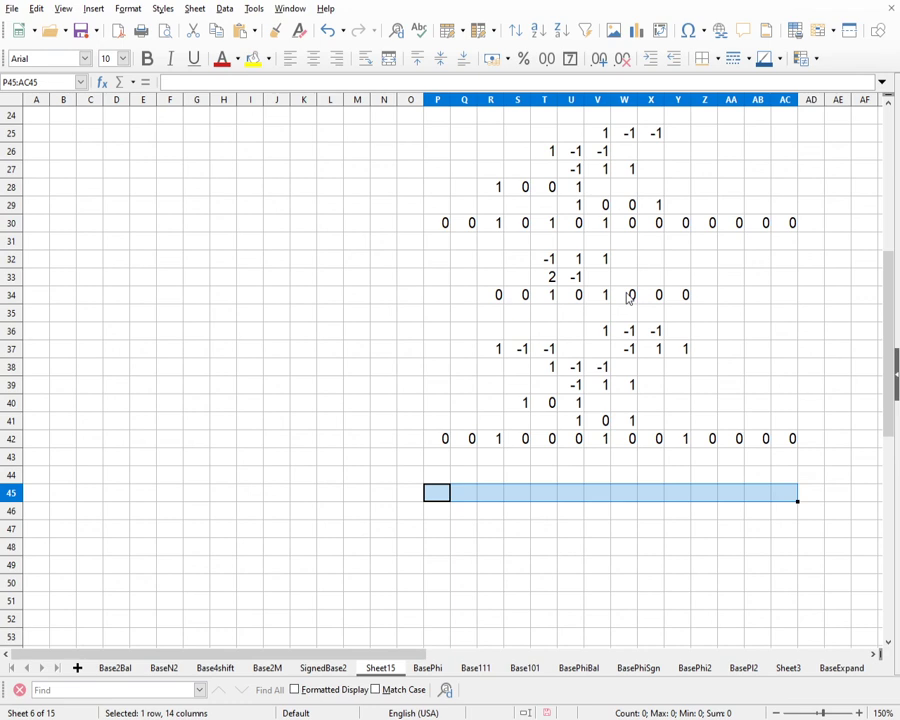
{"action": "key", "text": "ctrl+s"}
{"action": "left_click", "coordinate": [785, 442]}
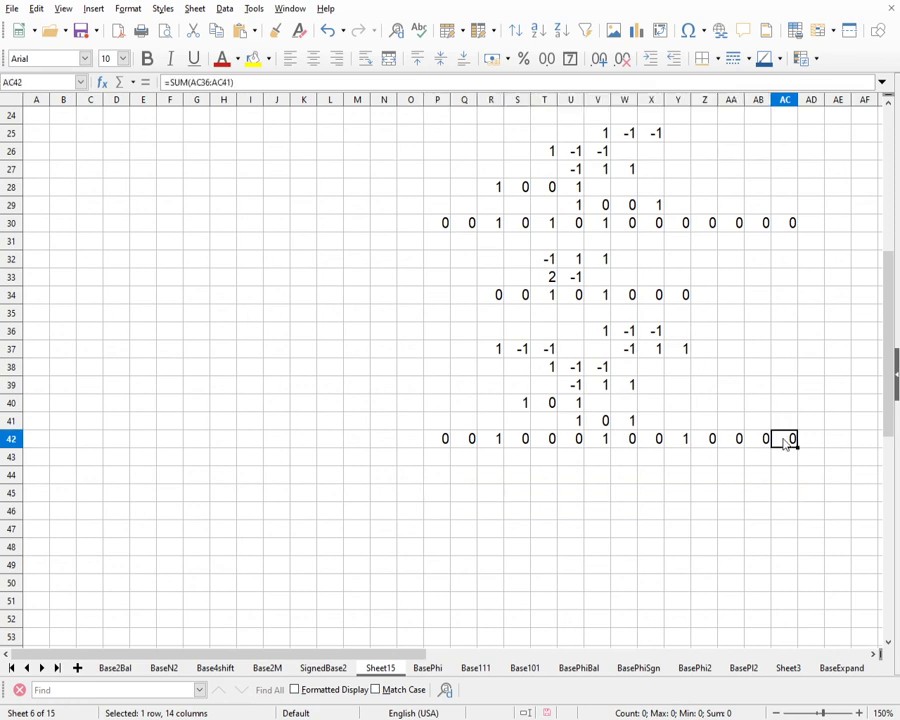
{"action": "left_click_drag", "start_coordinate": [785, 442], "coordinate": [446, 440]}
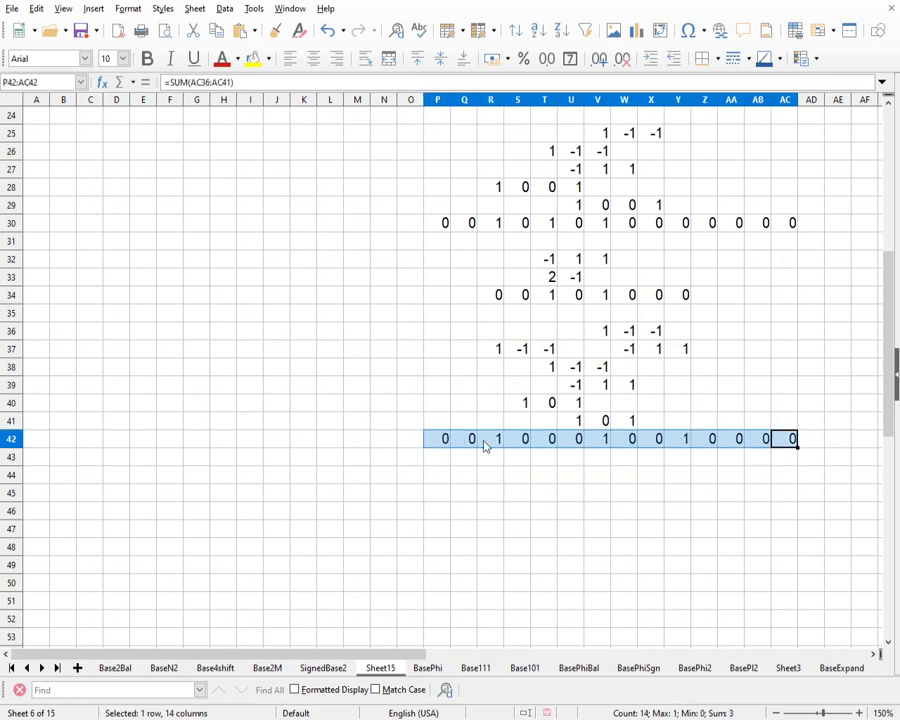